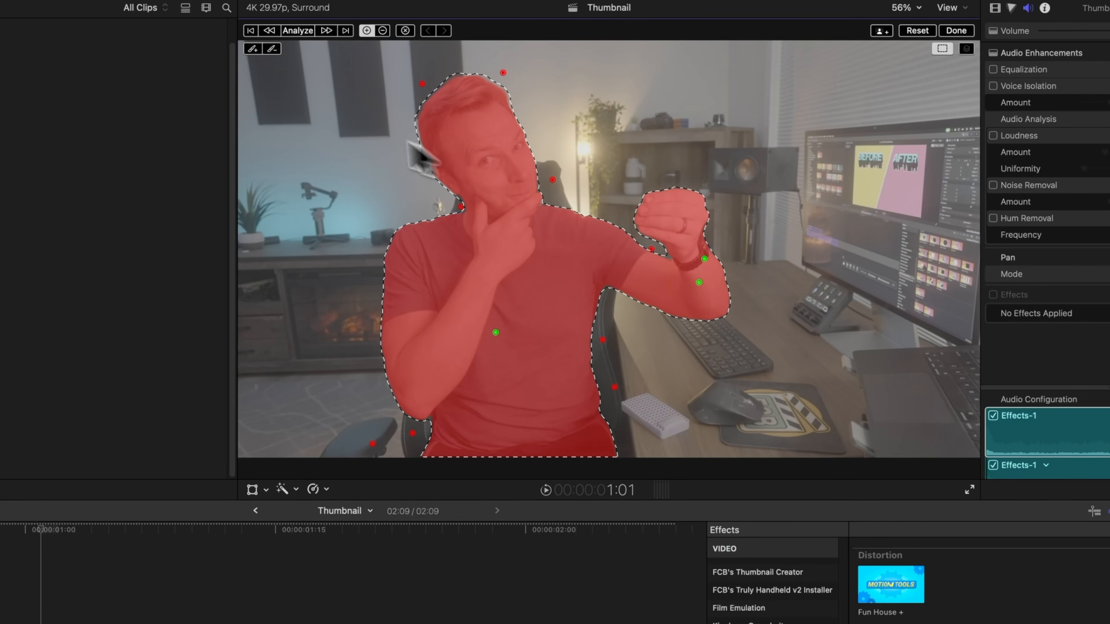
- Finish the magnetic mask around the man and insert a freeze frame of the masked footage at 1:01
click(956, 31)
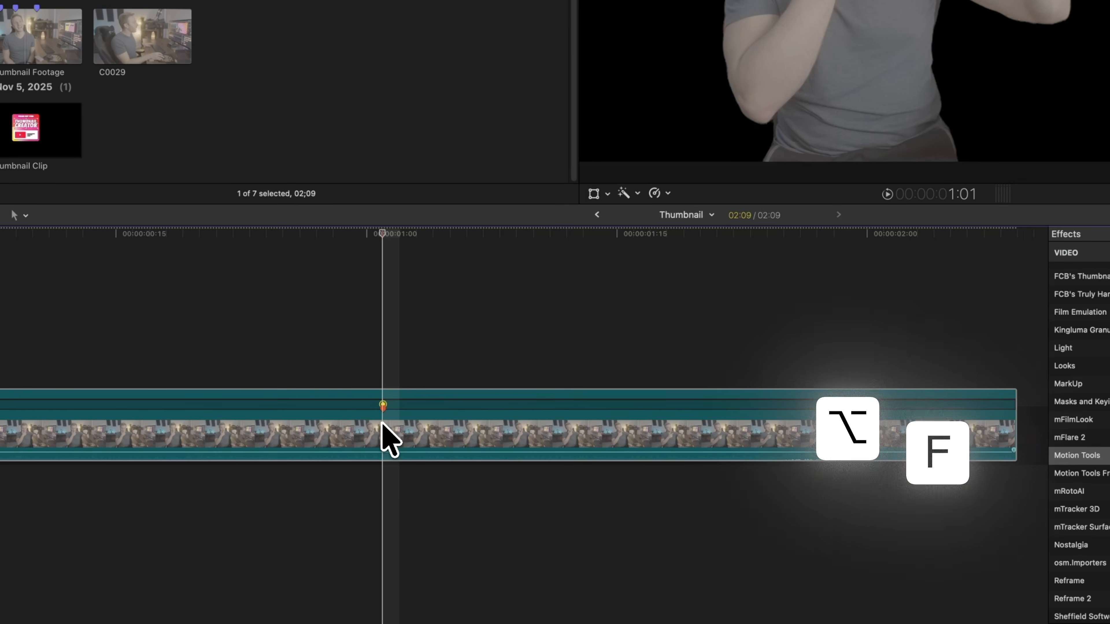
key(alt+f)
click(466, 234)
click(516, 236)
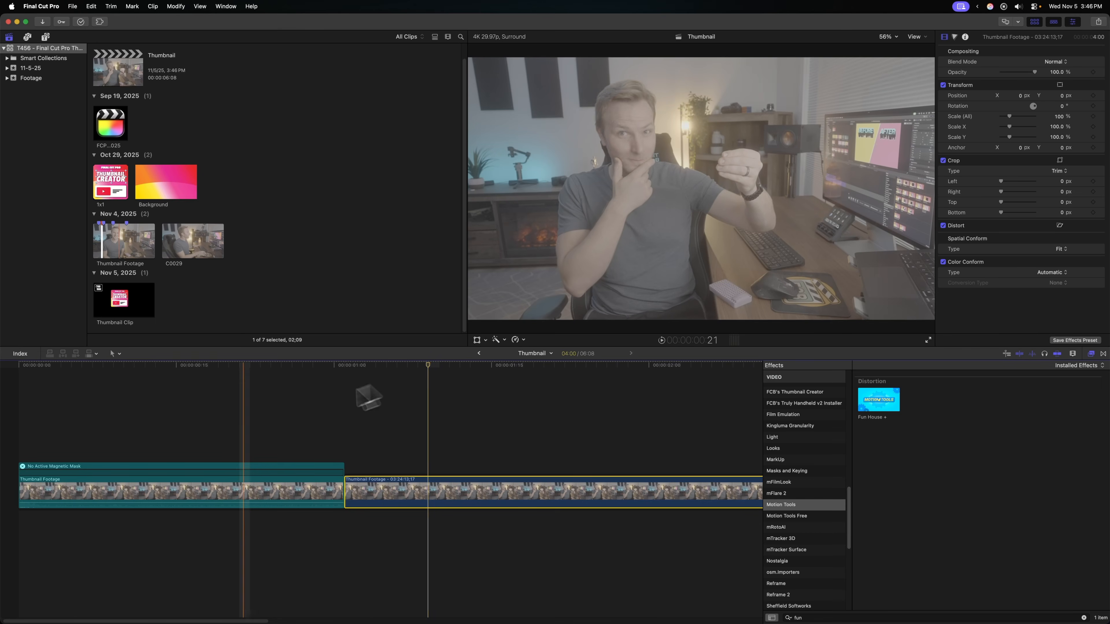
- Delete the moving footage before and after the freeze frame so only the still remains in the timeline
key(shift+z)
click(81, 496)
key(Delete)
click(488, 489)
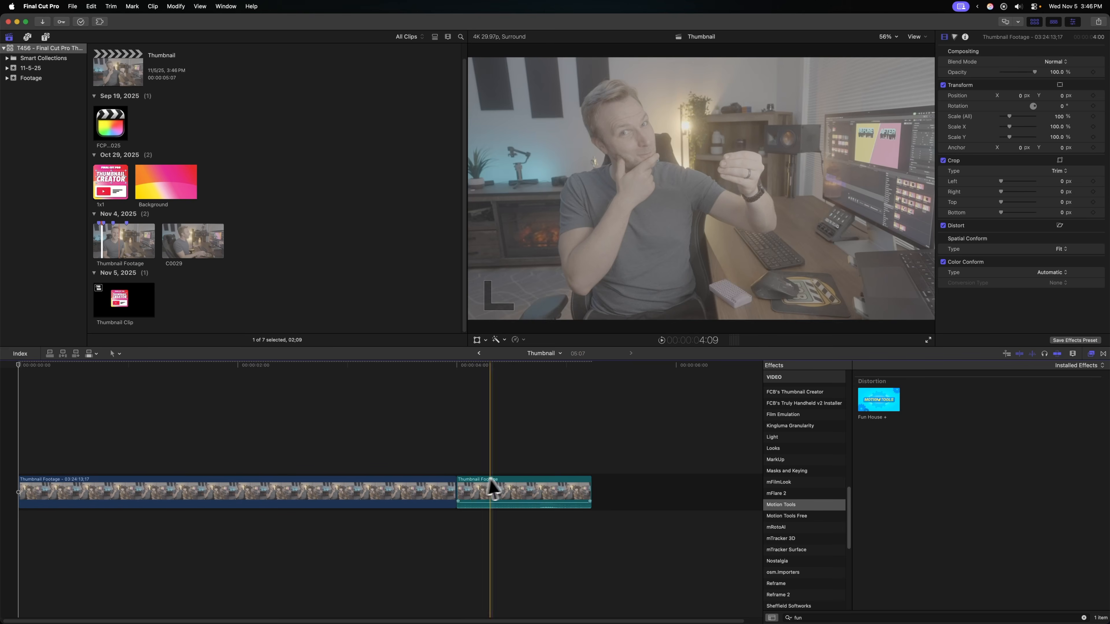
key(Delete)
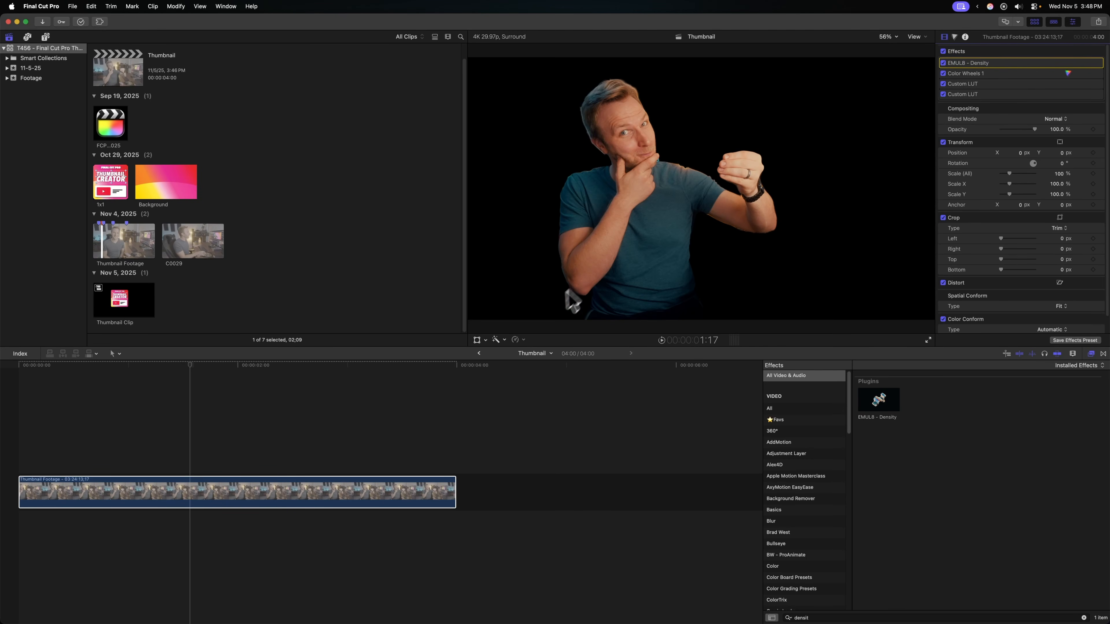
- Enlarge the cut-out man to about 136% and reposition him toward the lower-left part of the frame
click(477, 341)
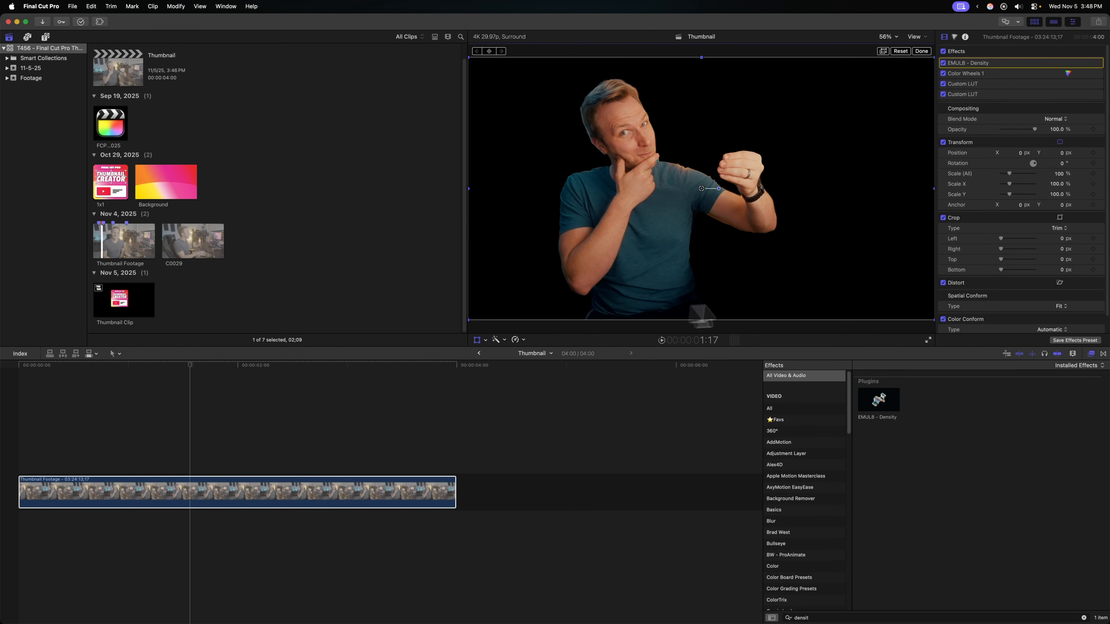
drag(702, 321, 711, 350)
drag(716, 307, 676, 288)
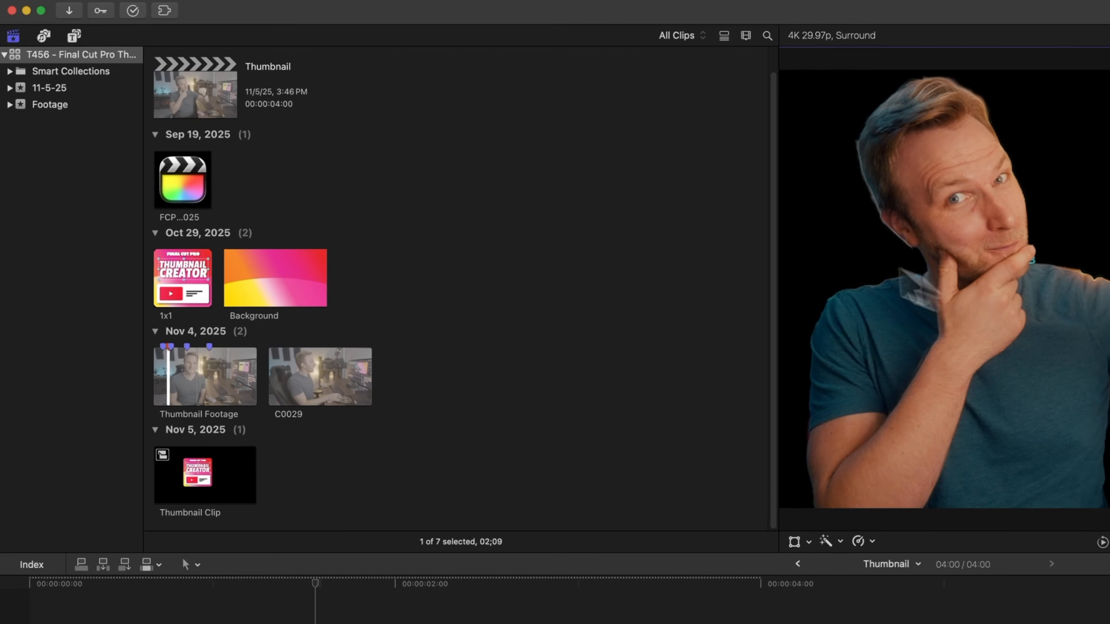
- Examine the title templates and effects available in the FCB's Thumbnail Creator categories
click(74, 36)
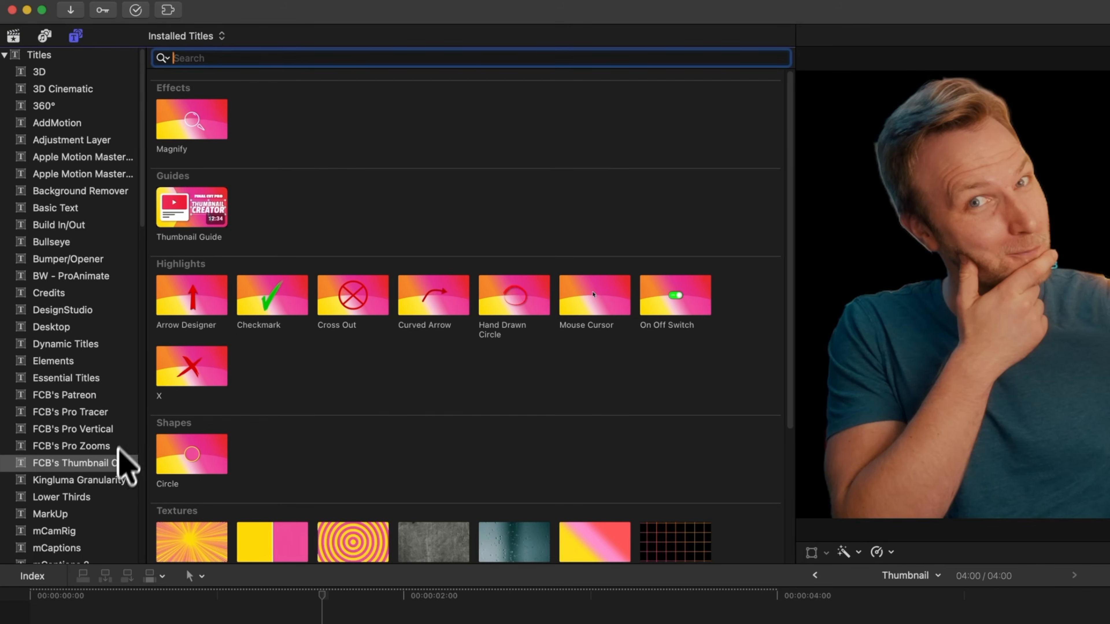
click(114, 463)
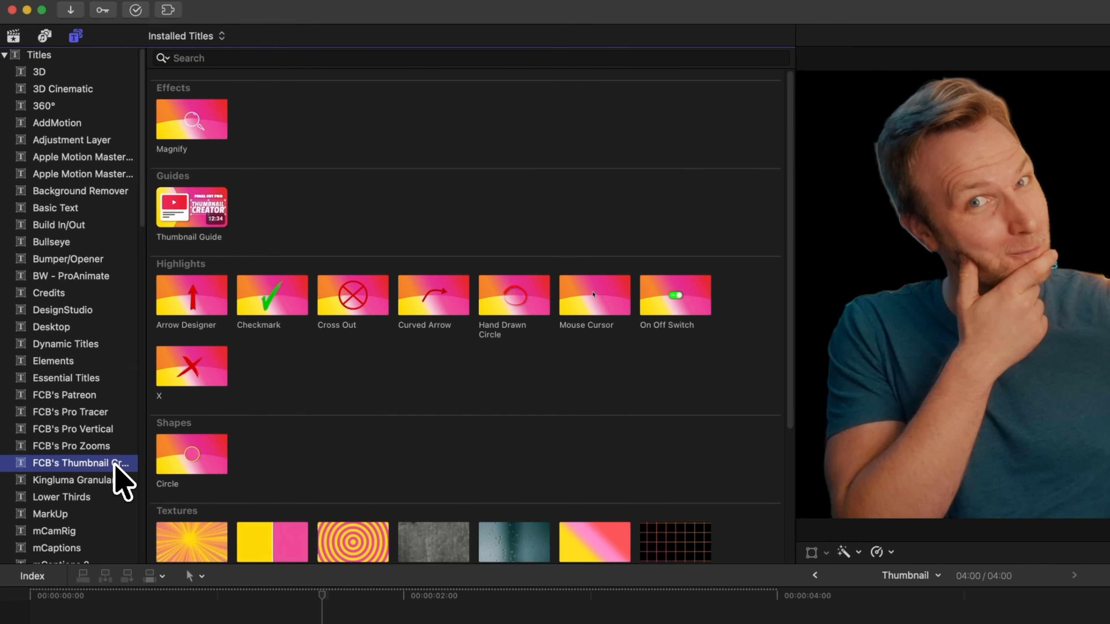
scroll(262, 420, down, 5)
scroll(280, 402, up, 5)
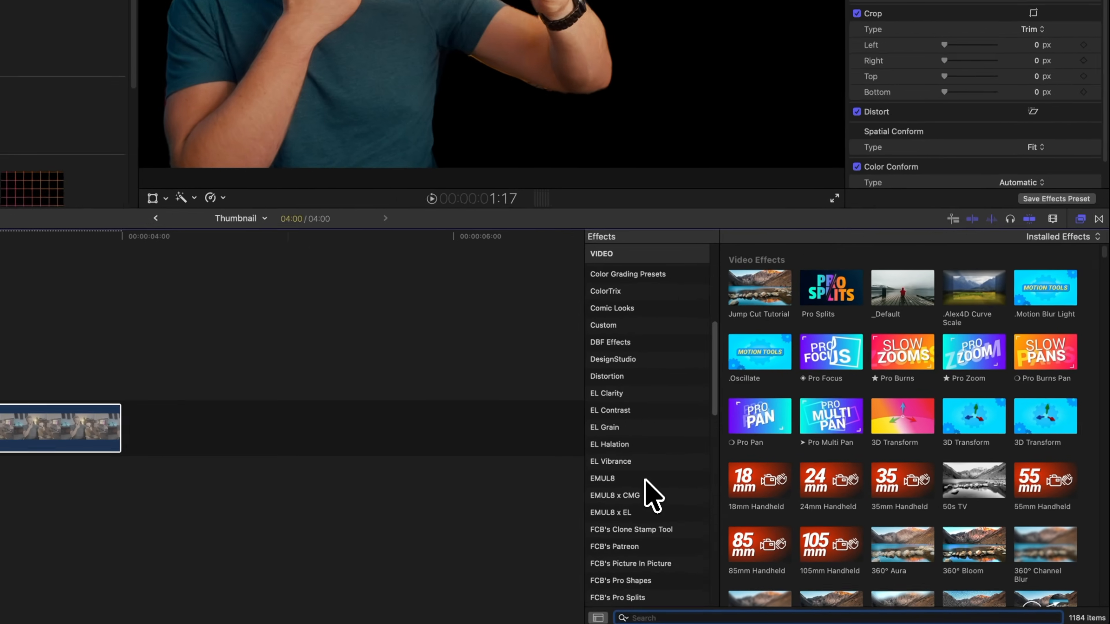
scroll(612, 486, down, 5)
click(586, 247)
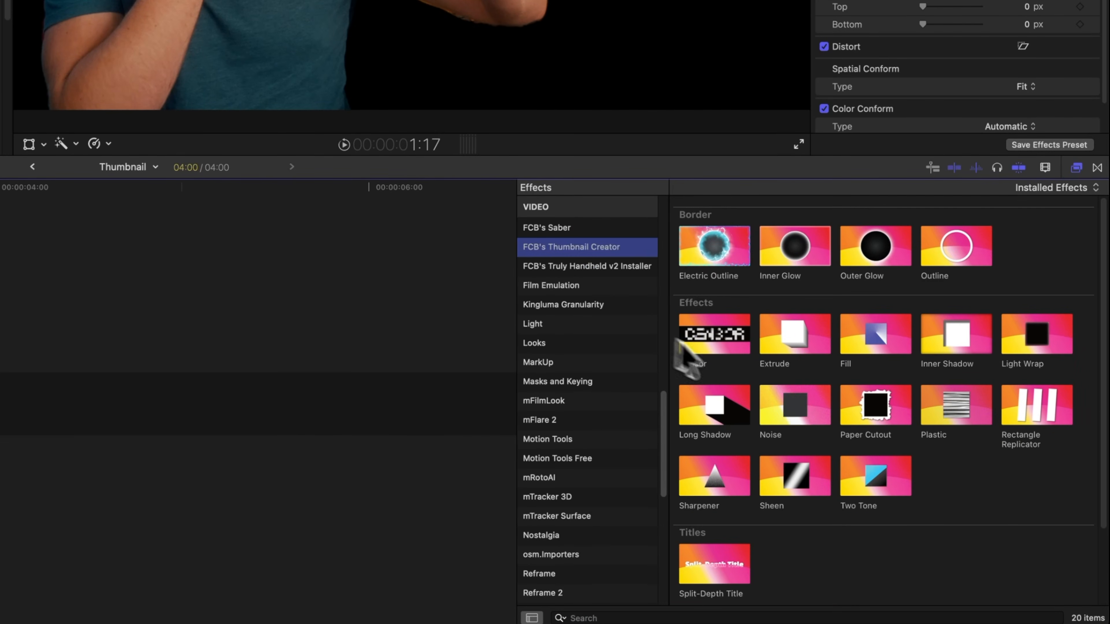
scroll(795, 392, down, 3)
scroll(848, 462, up, 3)
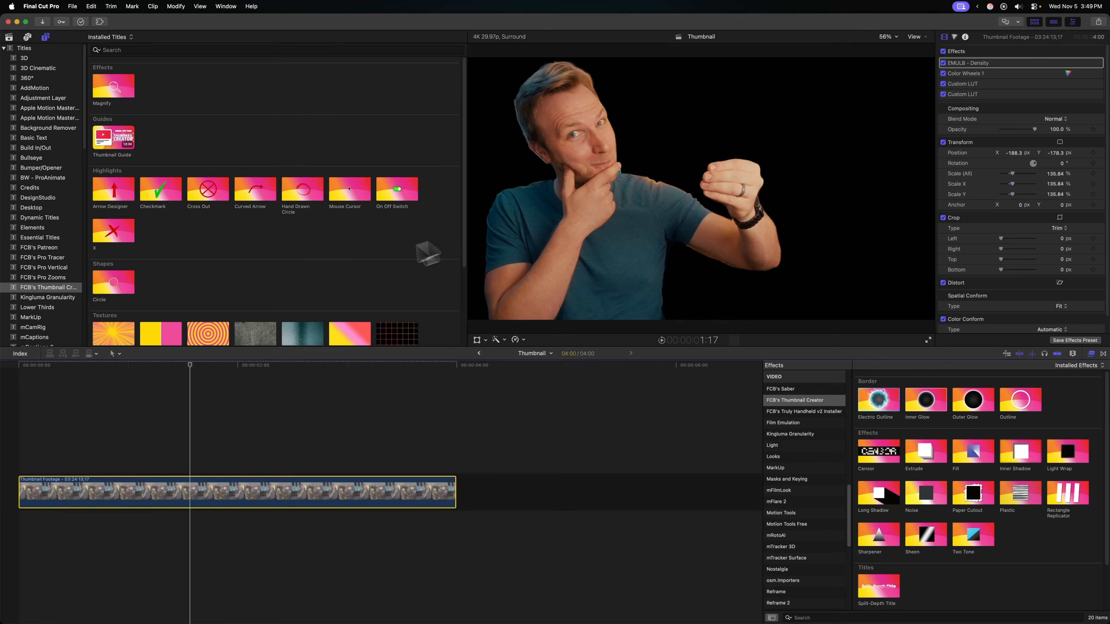
- Add the Gradient Background beneath the freeze frame and spread its start and end points farther apart
scroll(328, 284, down, 3)
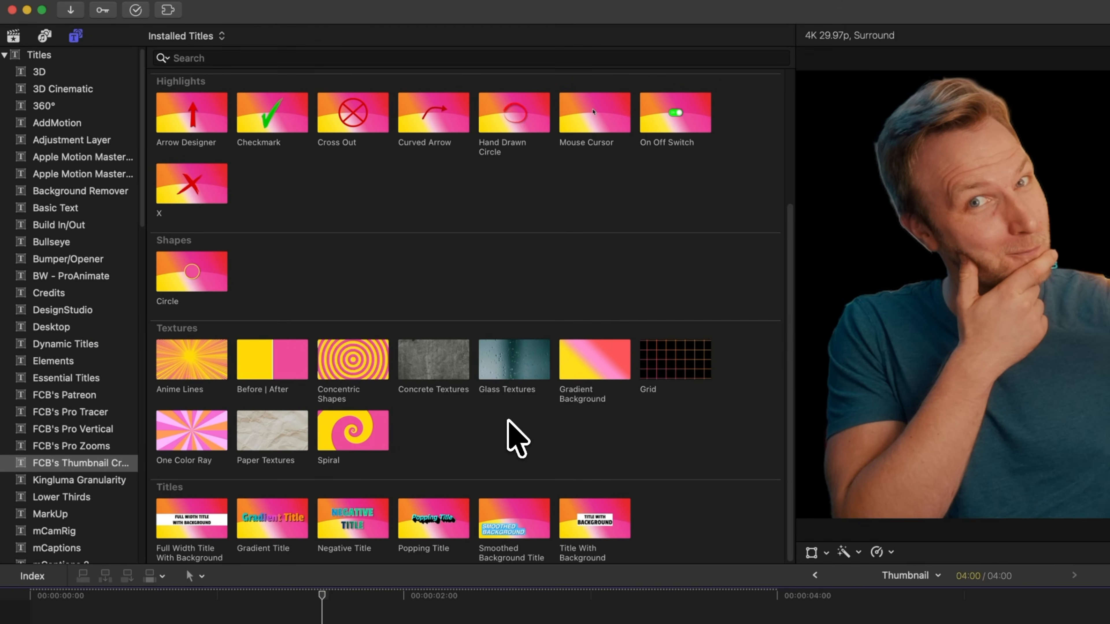
drag(595, 362, 3, 623)
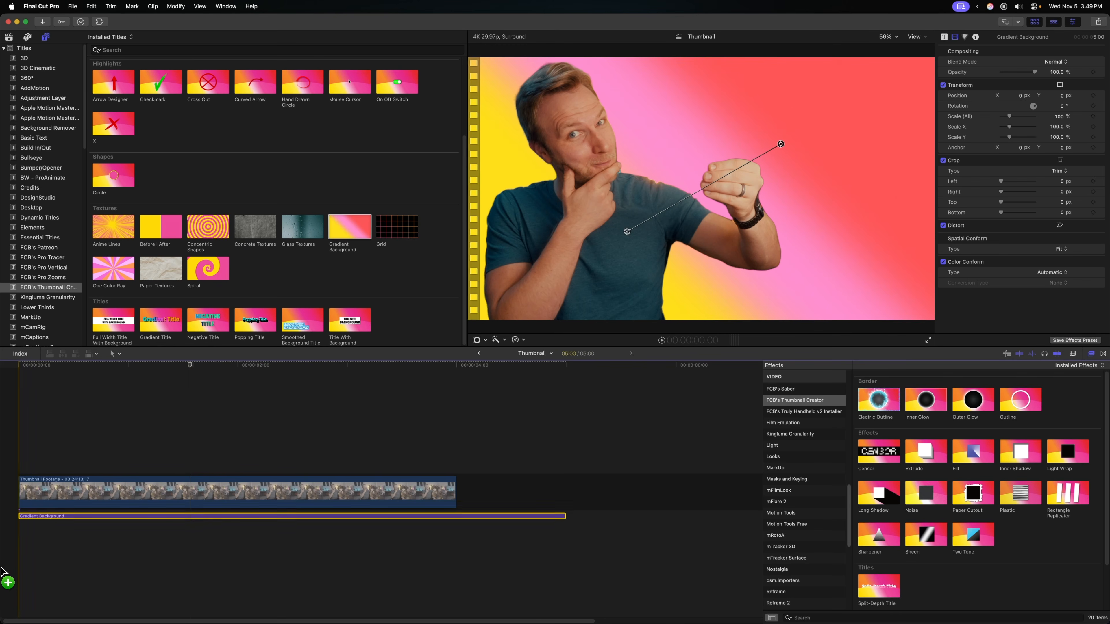
drag(3, 573, 177, 417)
drag(629, 232, 578, 245)
drag(785, 141, 849, 123)
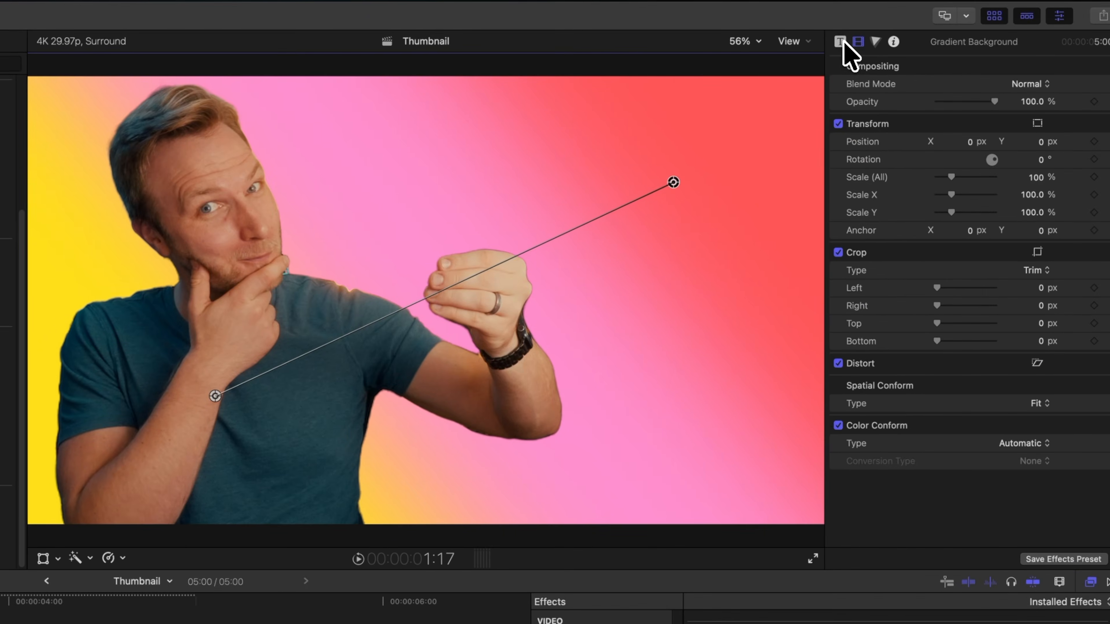
- Recolor the background gradient with a cyan start, a magenta middle and an orange end
click(841, 41)
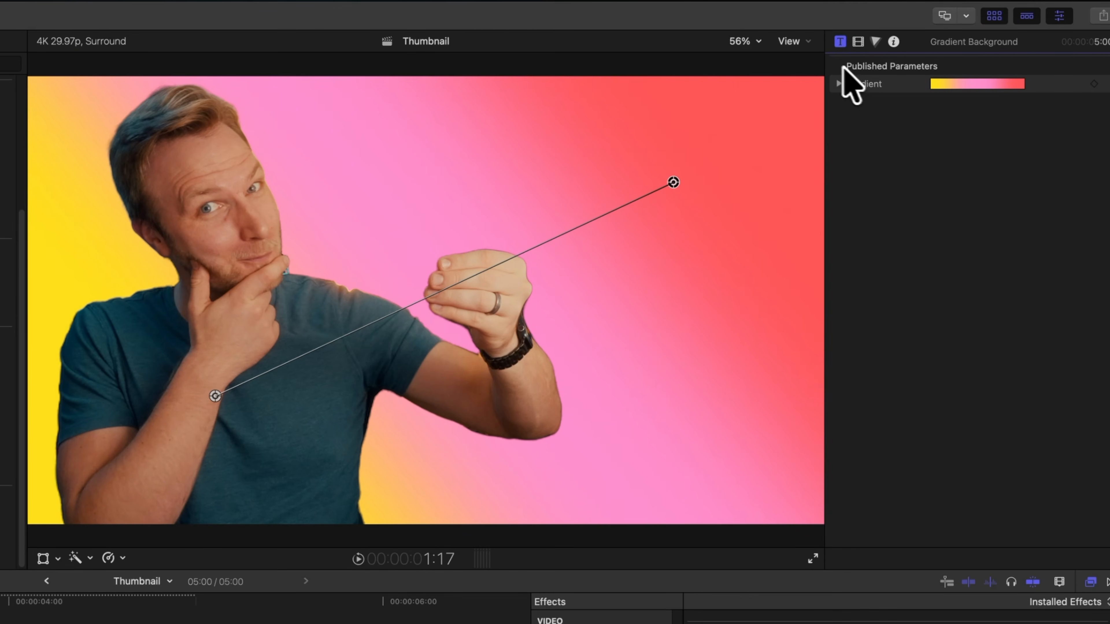
click(839, 83)
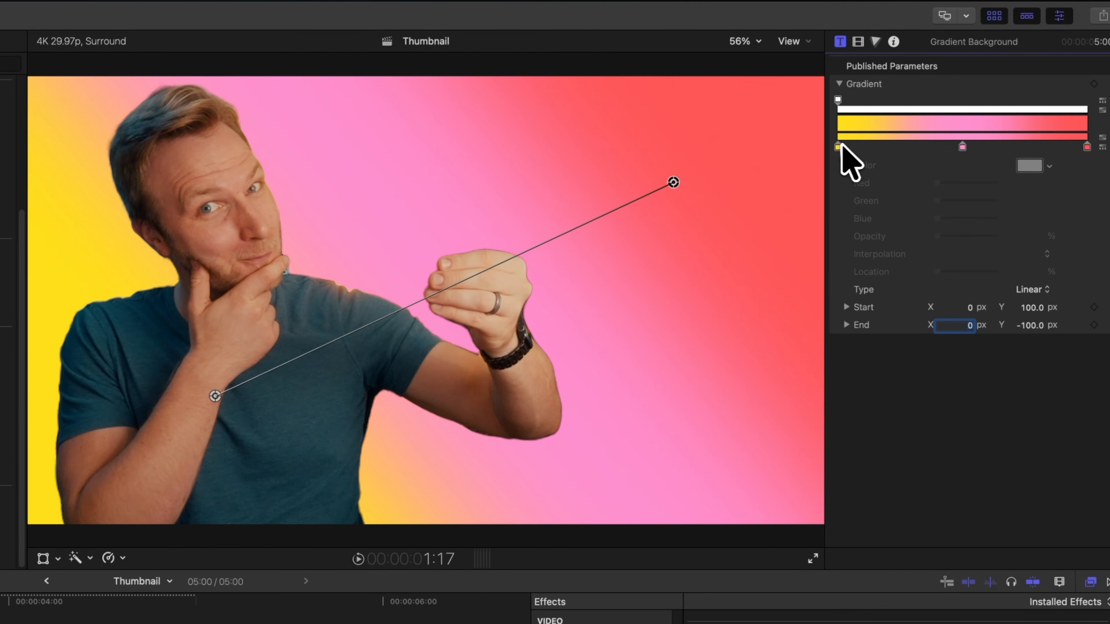
click(1036, 166)
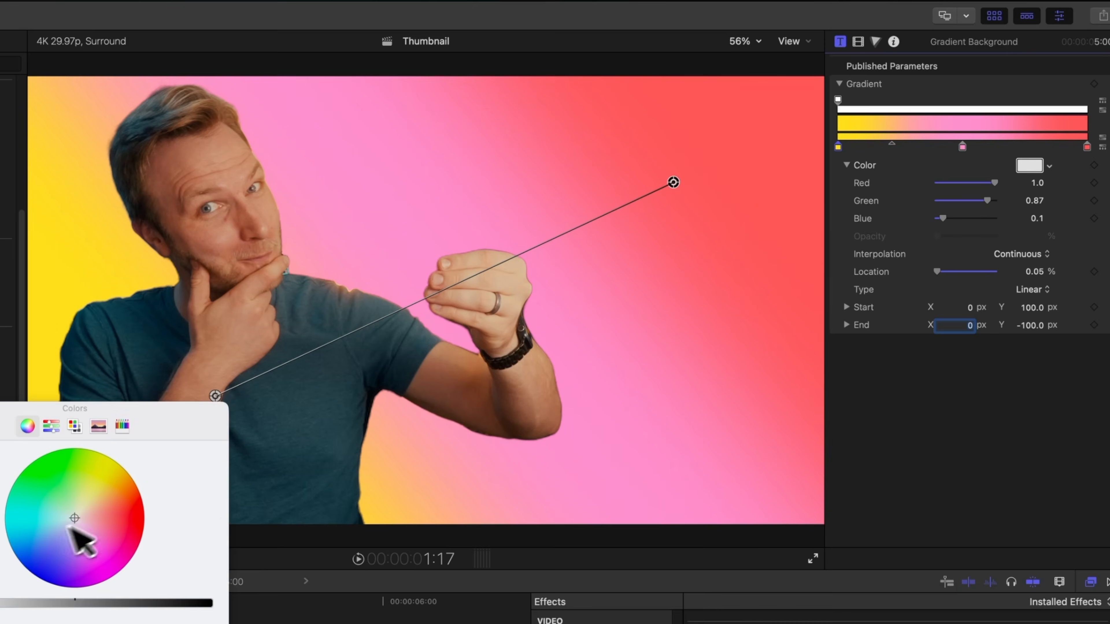
drag(81, 514, 29, 514)
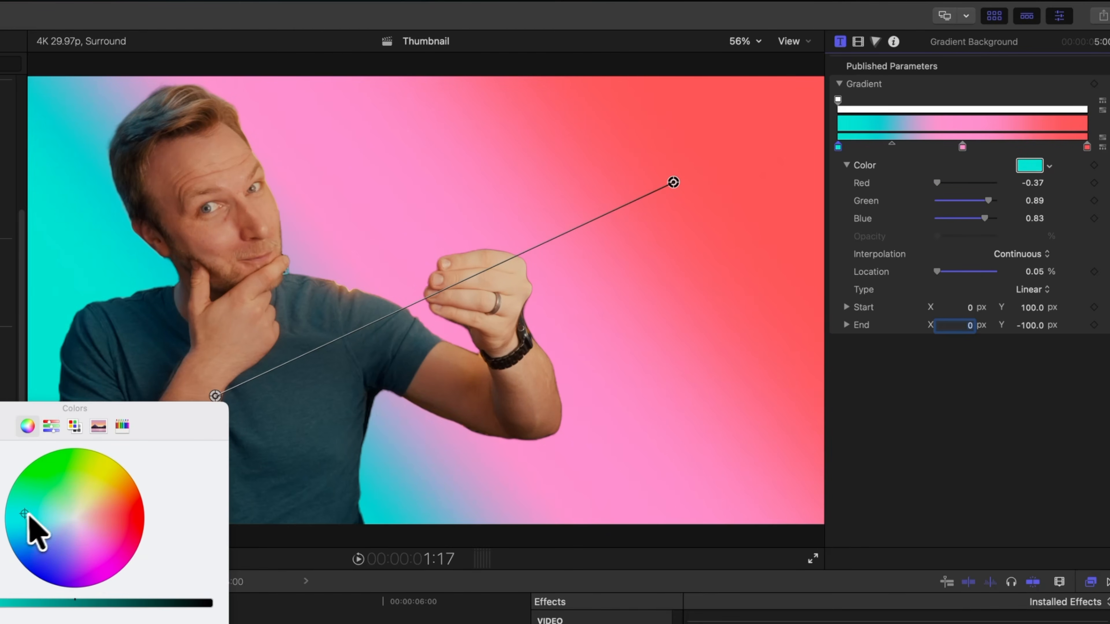
click(963, 146)
click(99, 550)
click(1087, 147)
click(116, 515)
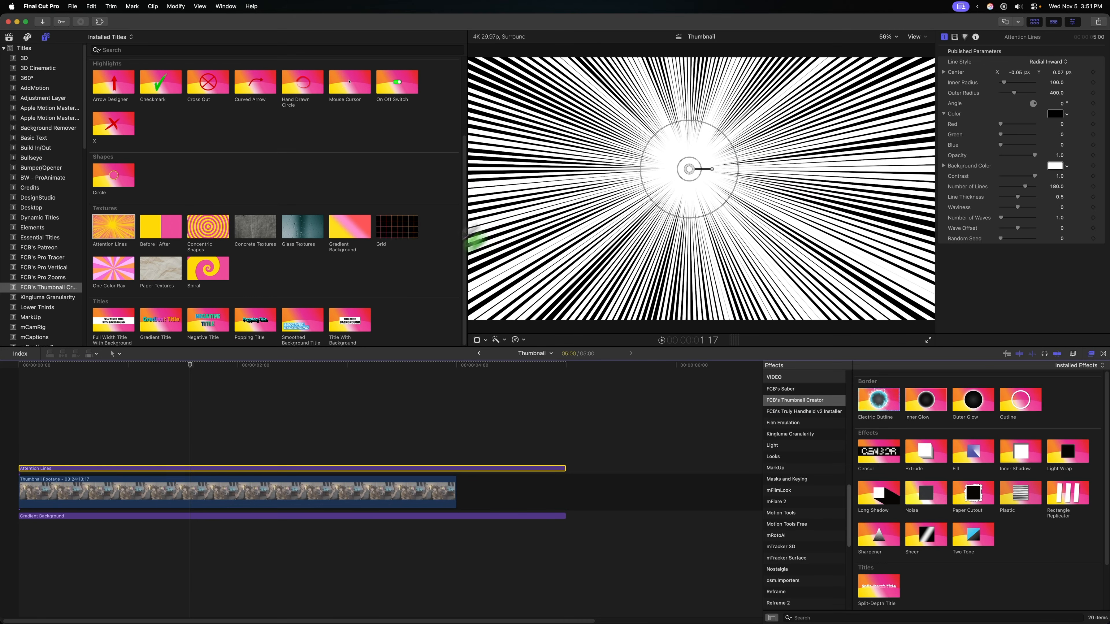
- Place the Attention Lines between footage and gradient, centered on the raised fist with inner radius 0.3 and outer radius about 300
drag(128, 470, 126, 521)
drag(708, 175, 730, 187)
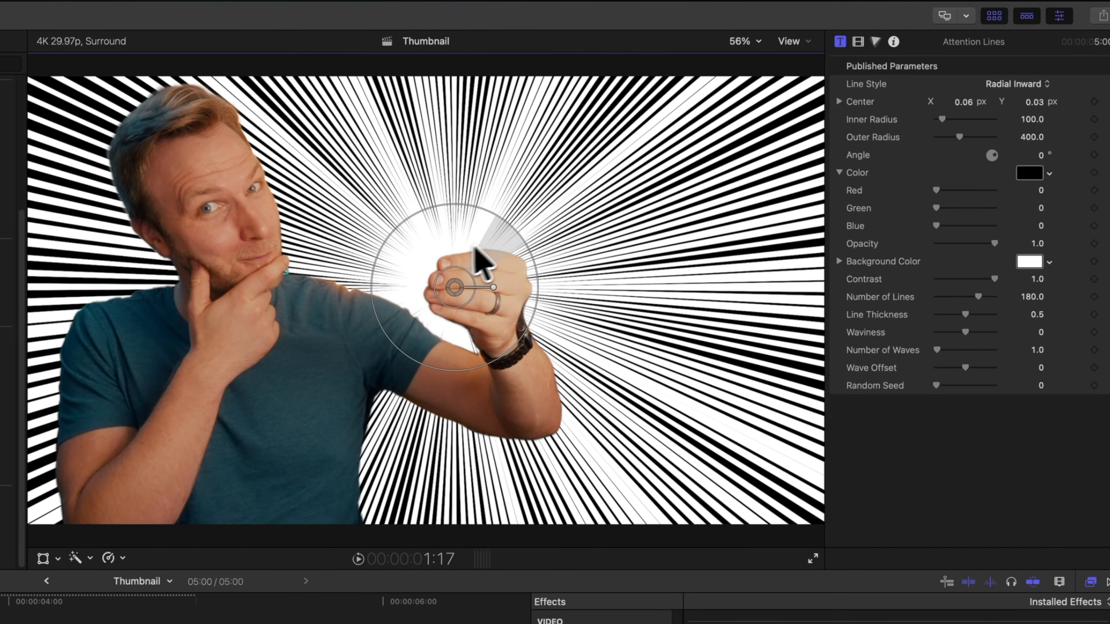
drag(510, 232, 476, 267)
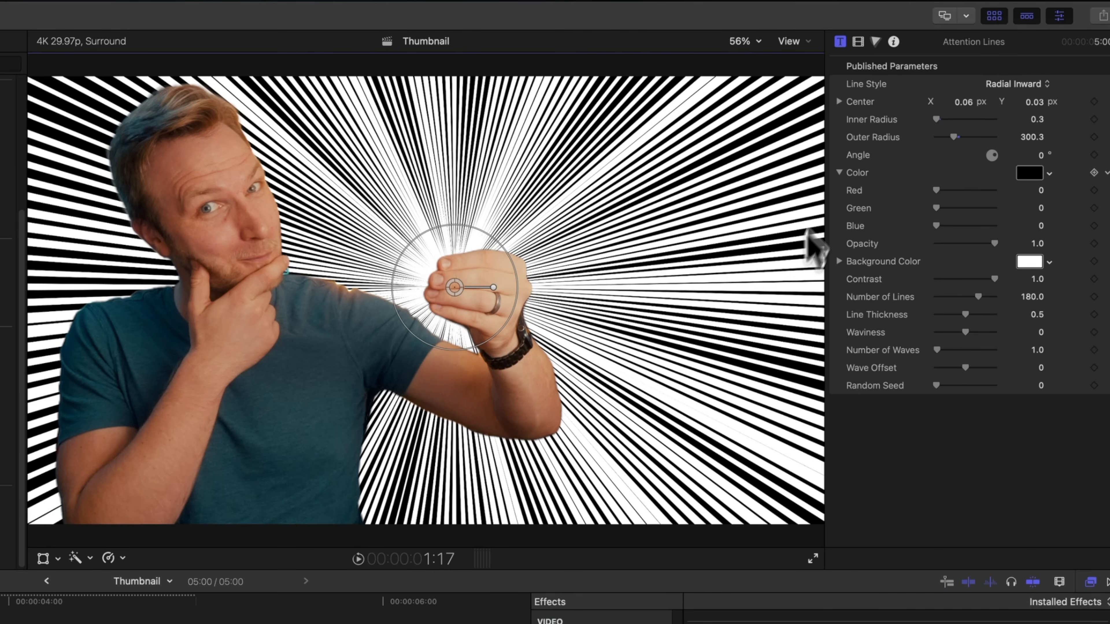
- Blend the Attention Lines with Overlay and restyle them with lower contrast, 44 lines and a waviness of 1.0
click(857, 40)
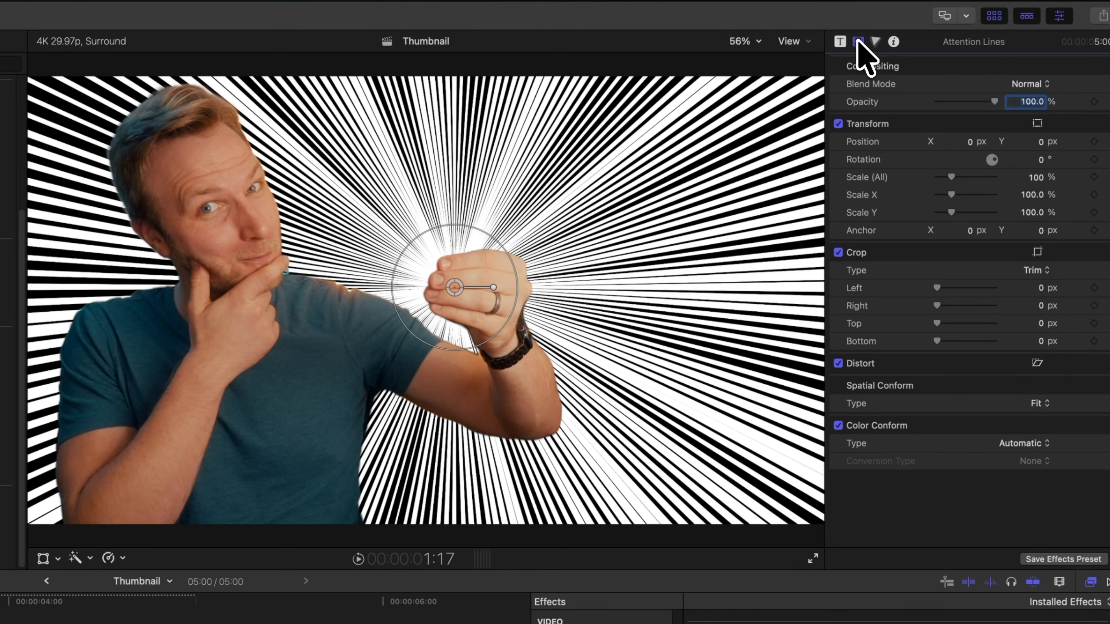
click(1025, 83)
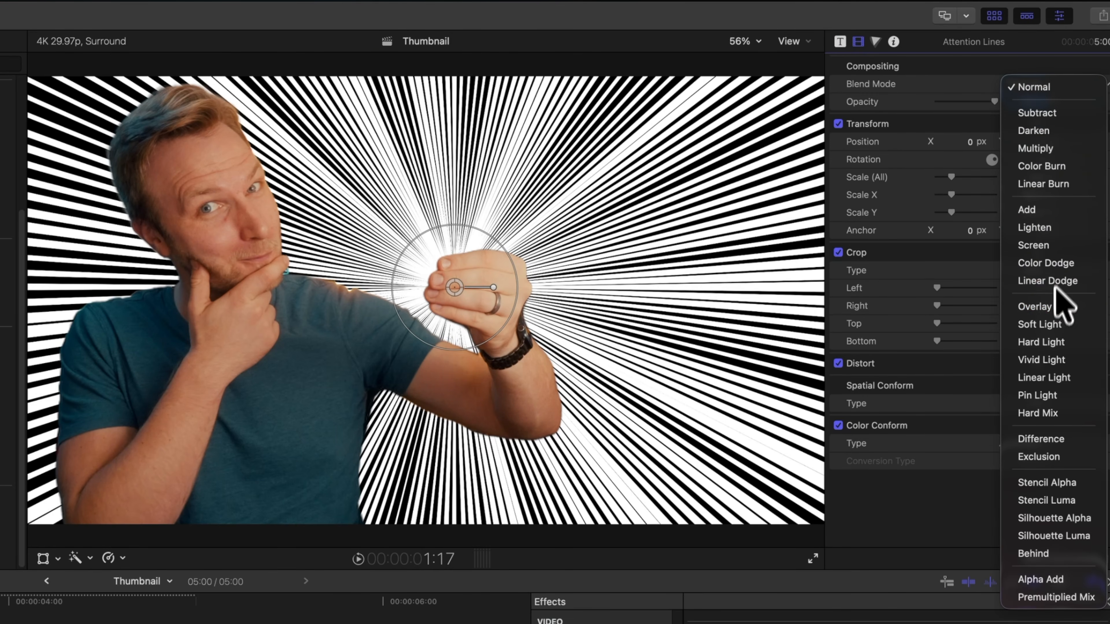
click(1035, 306)
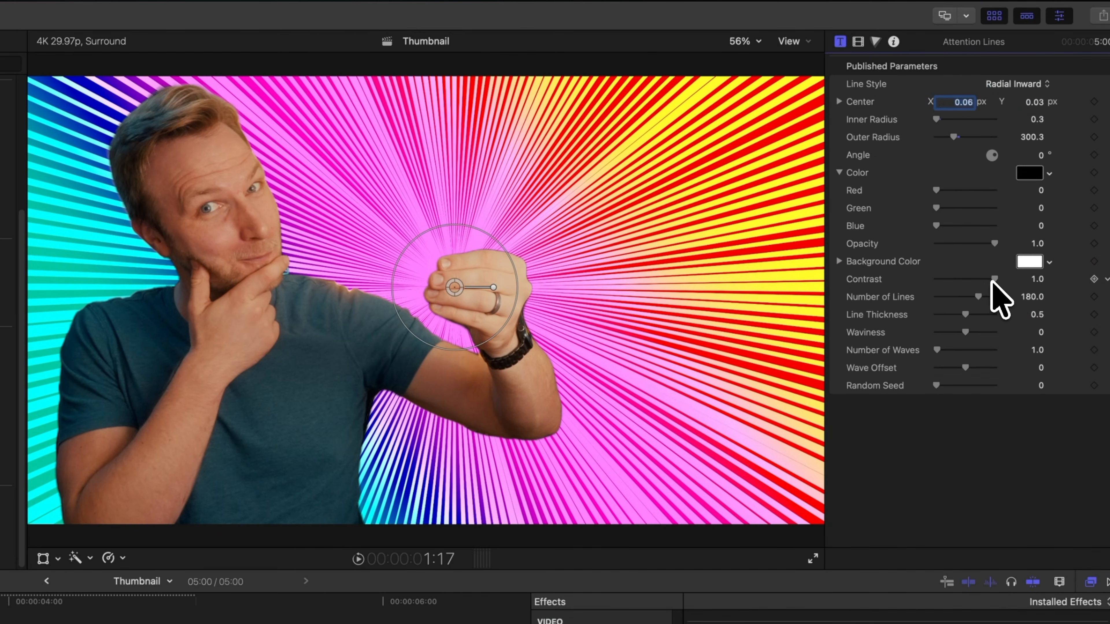
mouse_move(992, 279)
mouse_down()
mouse_move(937, 295)
mouse_move(964, 309)
mouse_move(967, 333)
mouse_up()
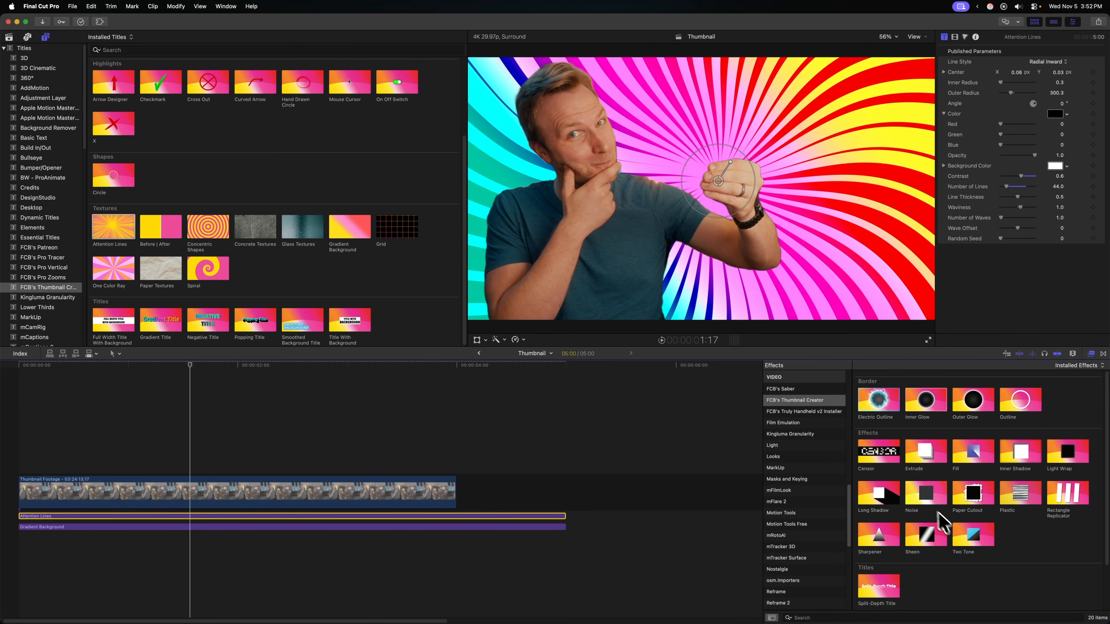
- Apply the Noise effect to the Gradient Background with amount 0.52 and the Overlay blend mode
drag(926, 502, 208, 532)
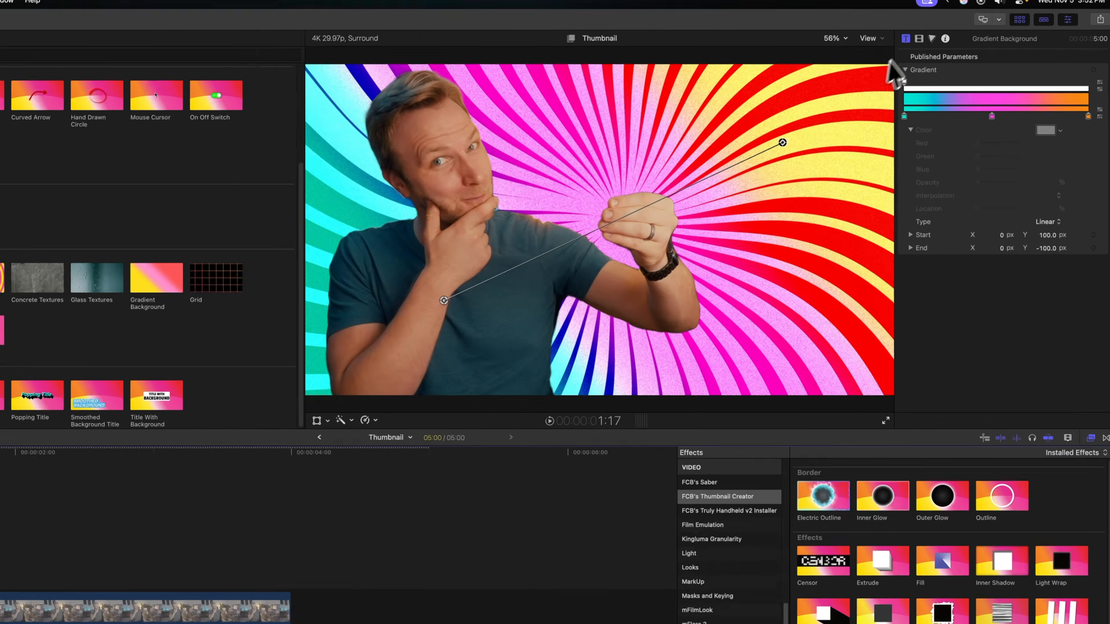
click(954, 38)
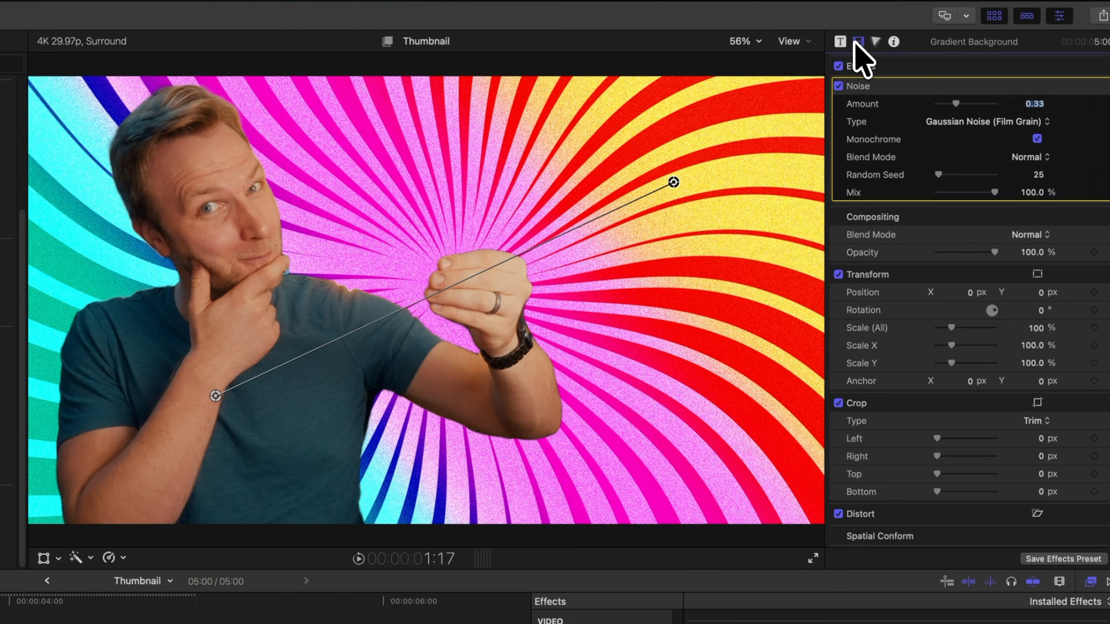
click(1019, 153)
key(Escape)
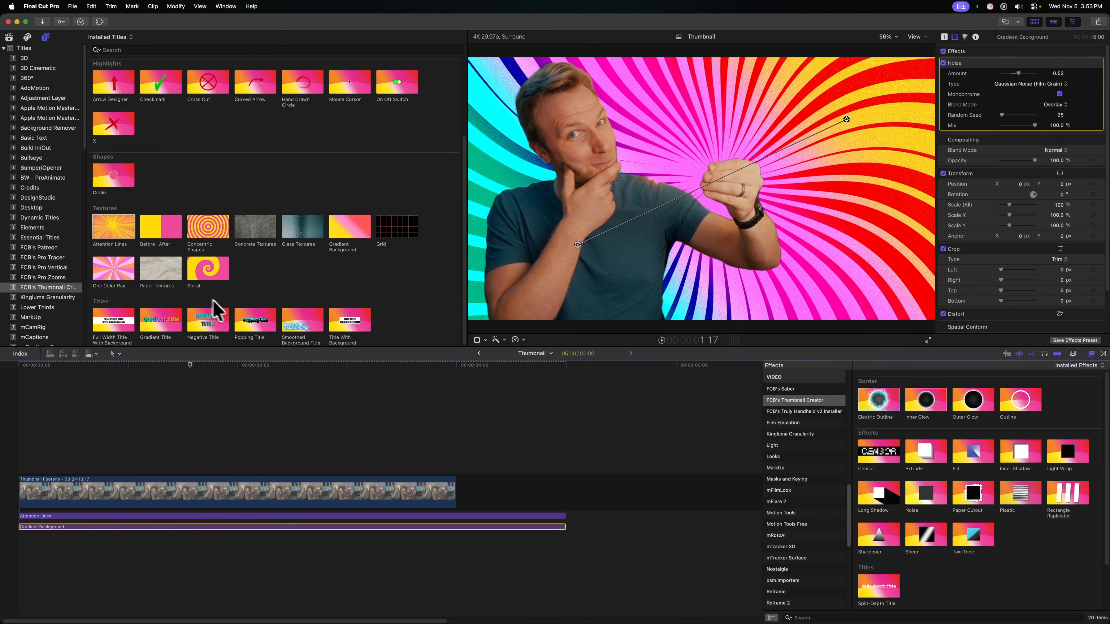
- Add a Popping Title above the footage and set its text to "NEXT LEVEL!" on two lines
drag(255, 320, 27, 451)
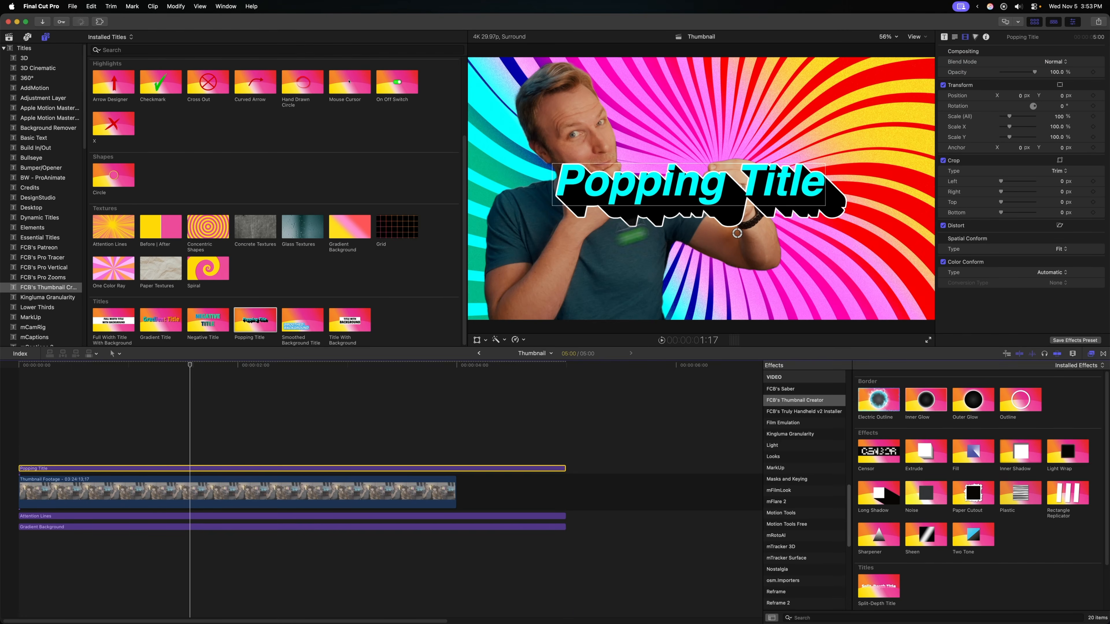
click(945, 37)
click(1007, 99)
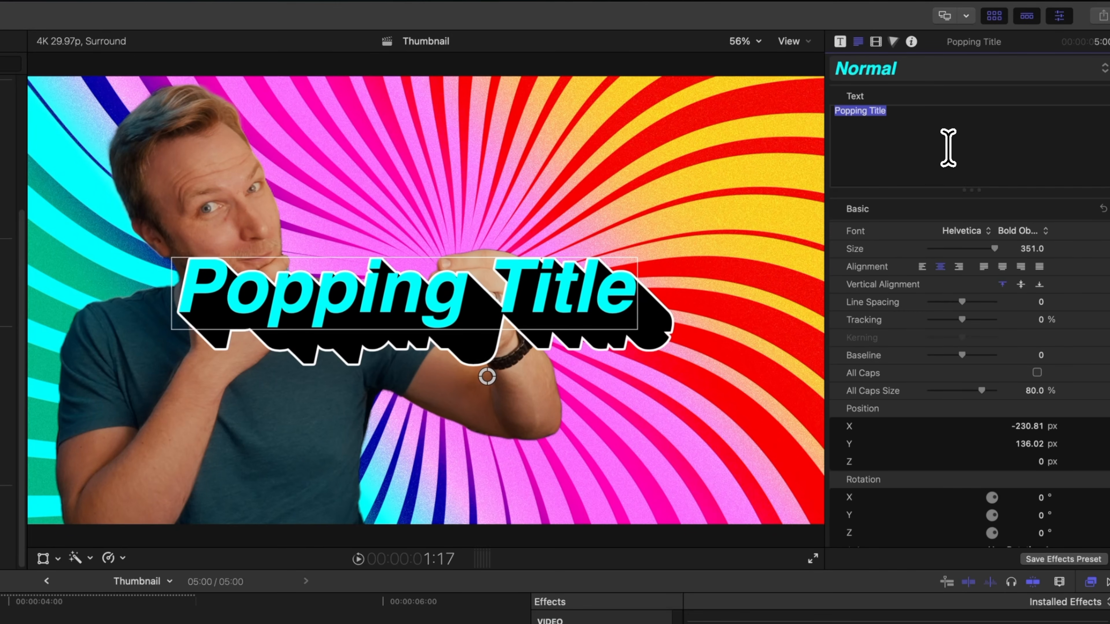
text(NEXT LEVEL!)
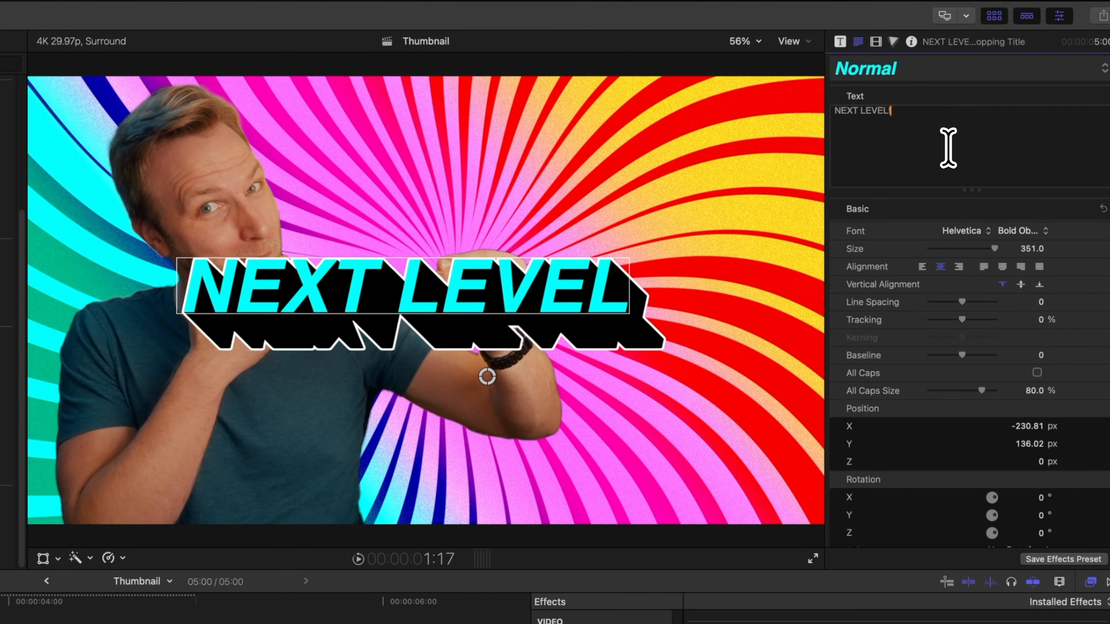
click(852, 112)
key(Return)
- Set the title's font to Passion One and its line spacing to -100
click(975, 231)
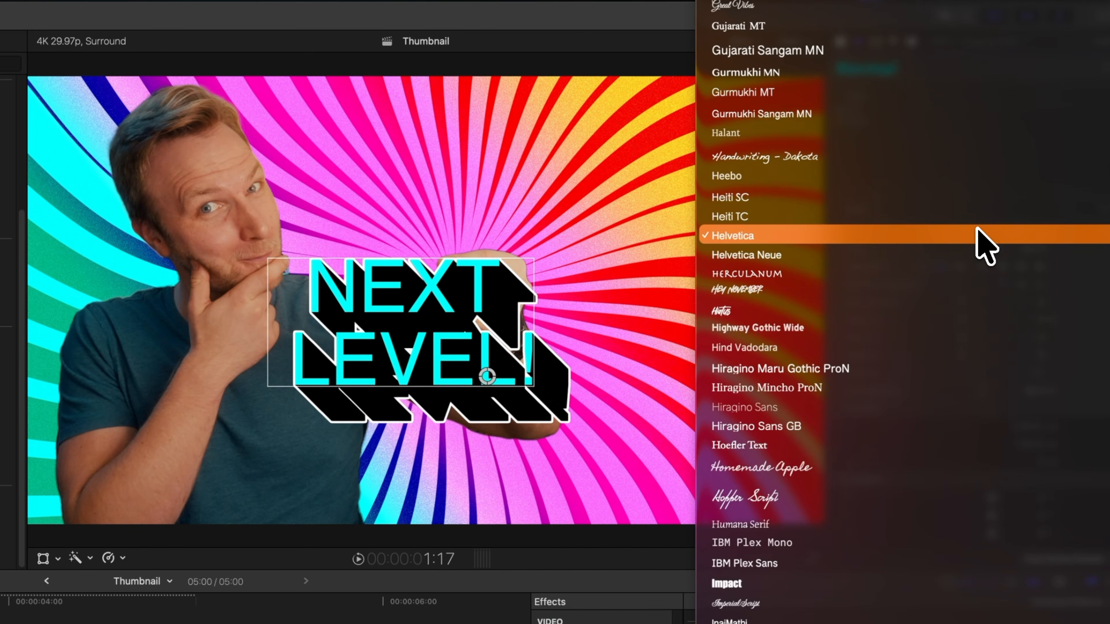
scroll(977, 228, down, 10)
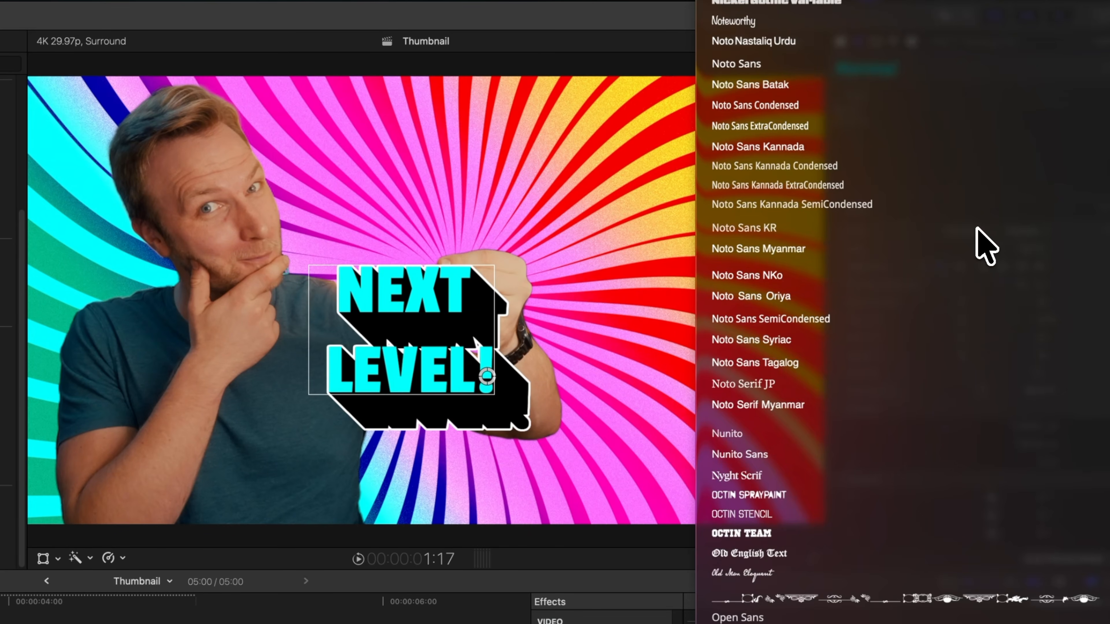
key(super+a)
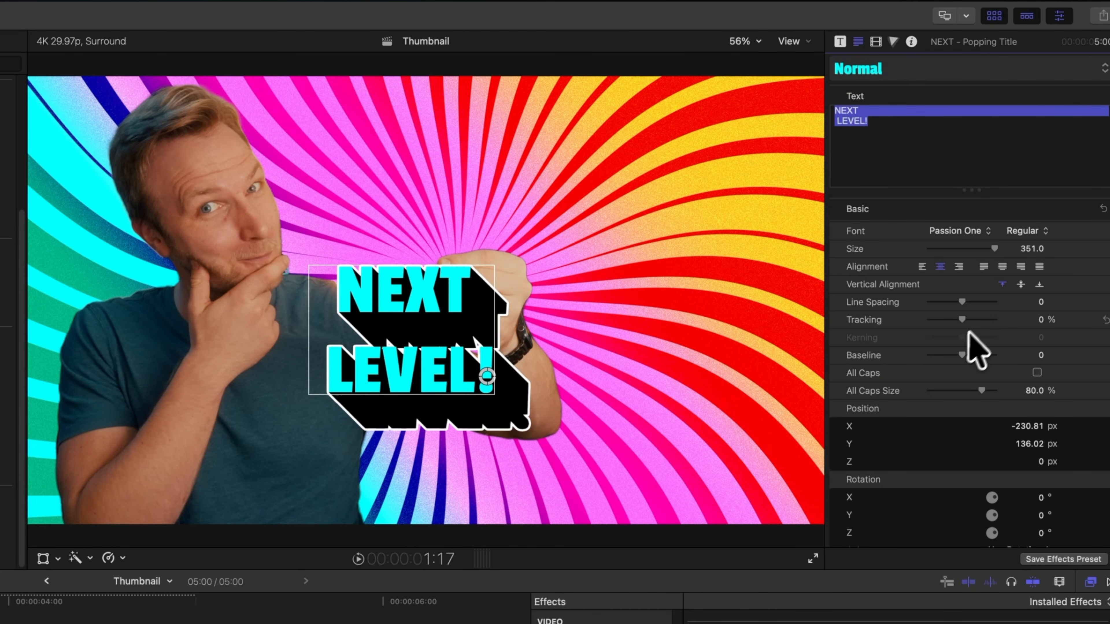
drag(963, 303, 918, 297)
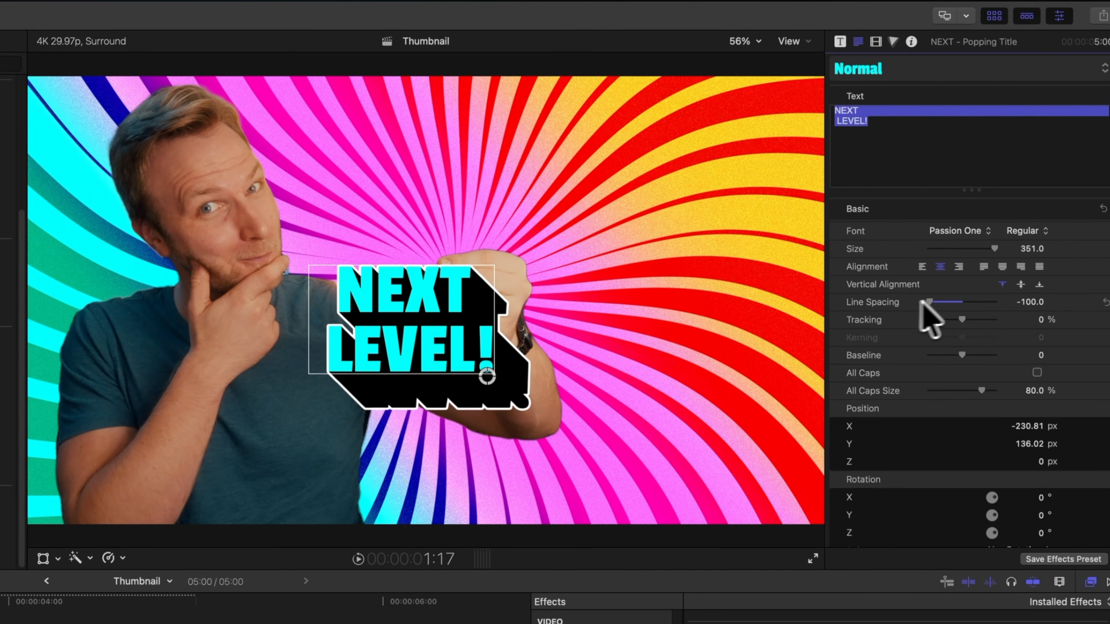
- Tighten the Popping Title's line spacing to -112.1, adjust its extrusion direction, and move it into the frame's upper-right corner
drag(1041, 302, 1032, 301)
mouse_move(487, 377)
mouse_down()
mouse_move(496, 404)
mouse_move(522, 387)
mouse_move(361, 364)
mouse_move(402, 112)
mouse_move(496, 310)
mouse_move(483, 392)
mouse_move(475, 380)
mouse_up()
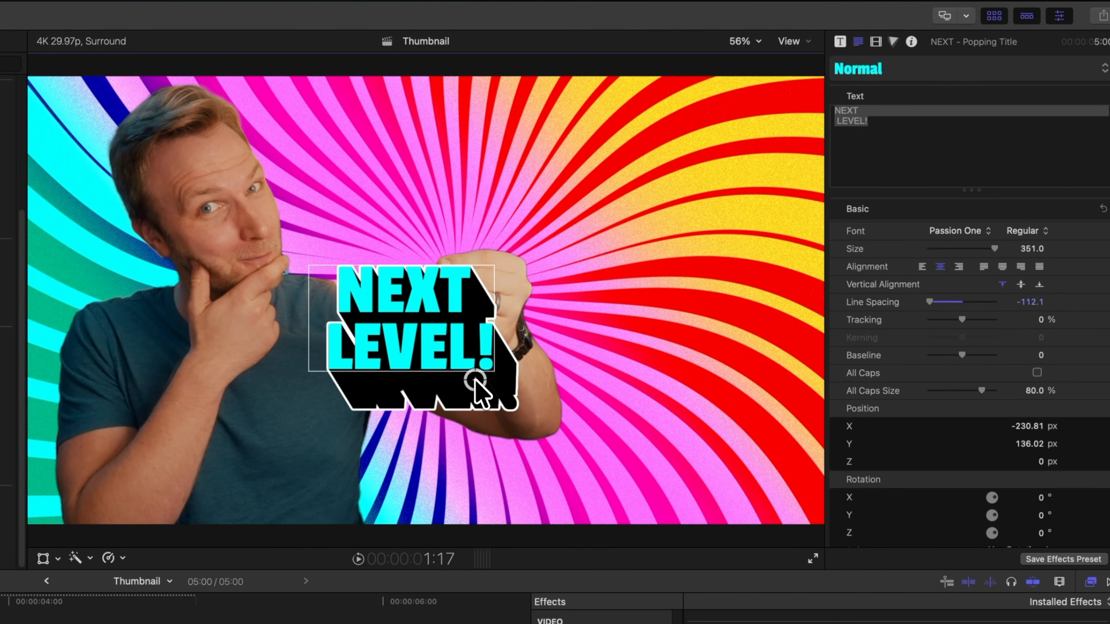
drag(472, 304, 743, 162)
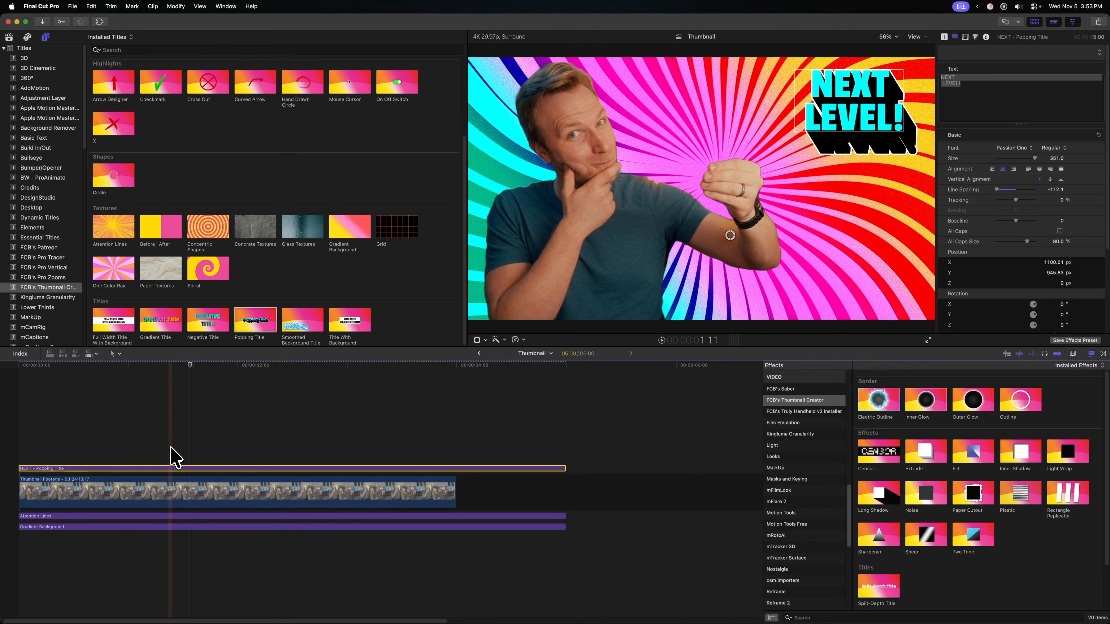
- Replace the Popping Title with a Full Width Title With Background beneath the footage, positioned near the top of the frame
key(Delete)
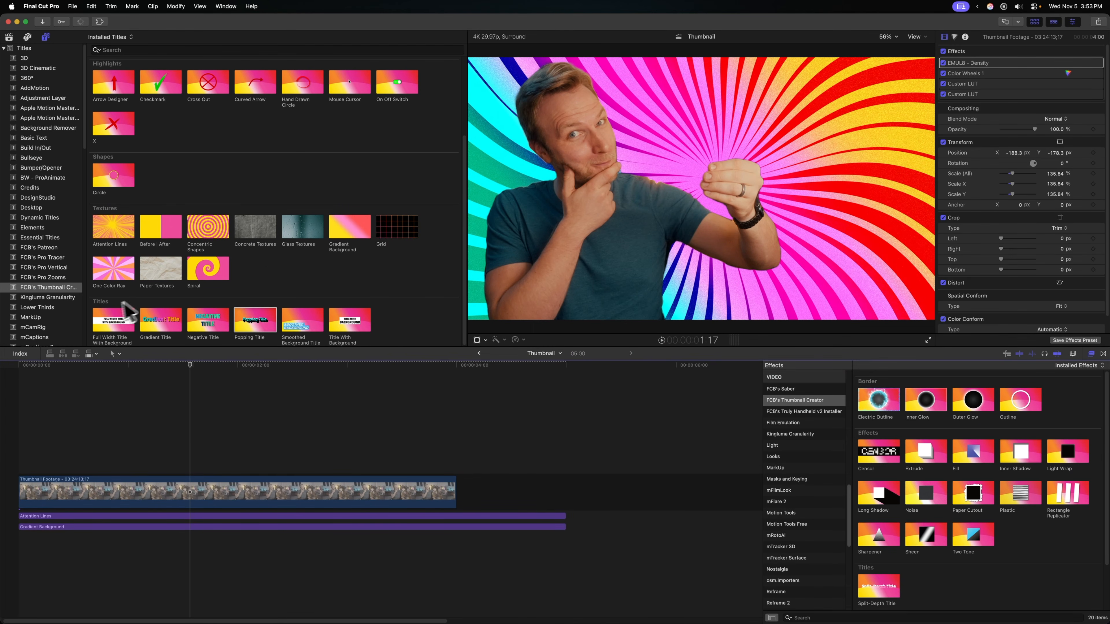
drag(121, 319, 20, 516)
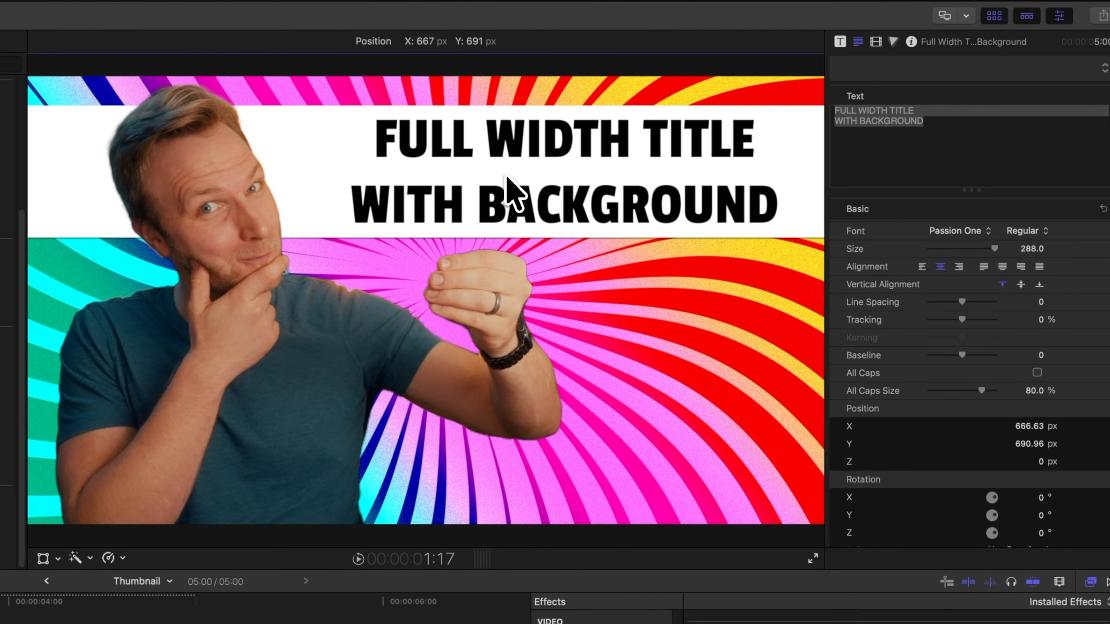
mouse_move(506, 176)
mouse_down()
mouse_move(520, 178)
mouse_move(514, 164)
mouse_up()
- Set the full-width title's text to "CONSIDER SUBSCRIBING!" on two lines and shift it slightly down within the frame
click(991, 144)
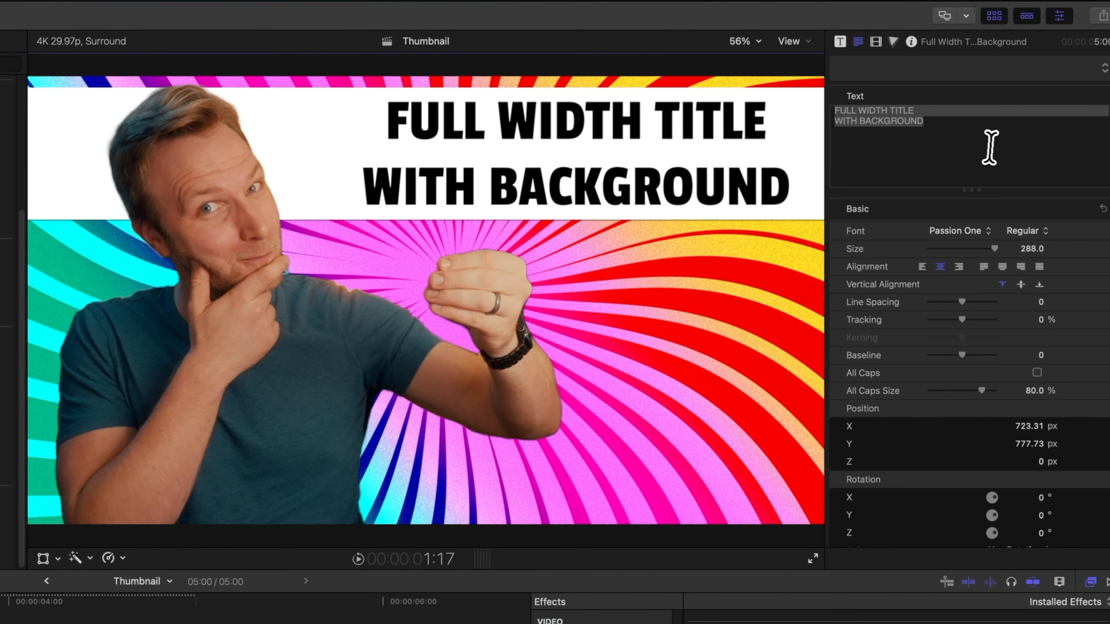
text(CONS)
text(RIBING)
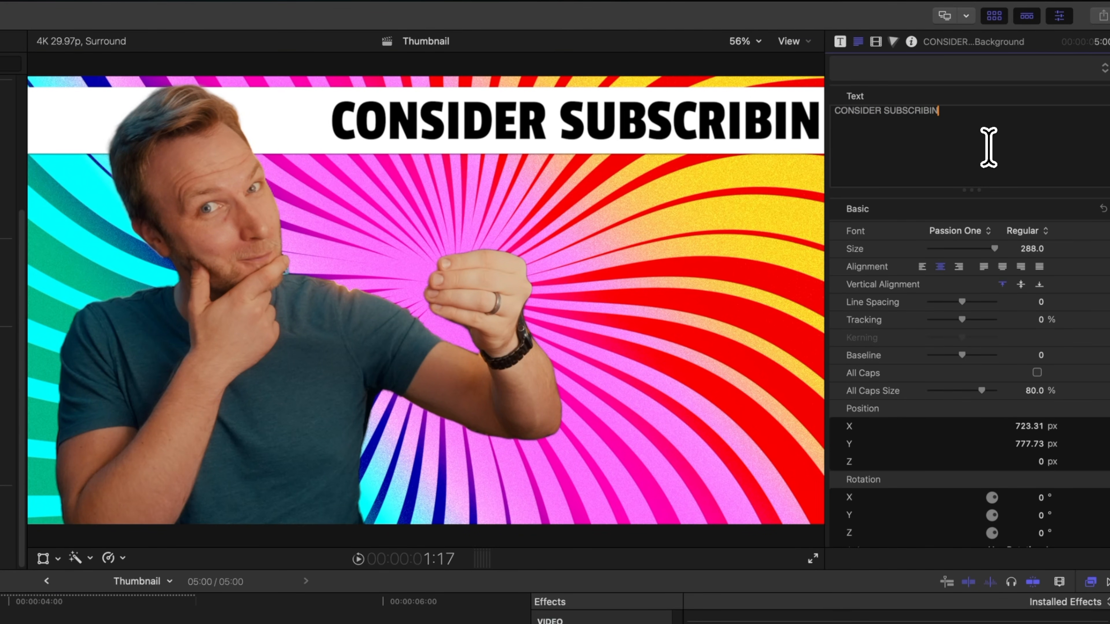
drag(546, 125, 528, 150)
click(885, 120)
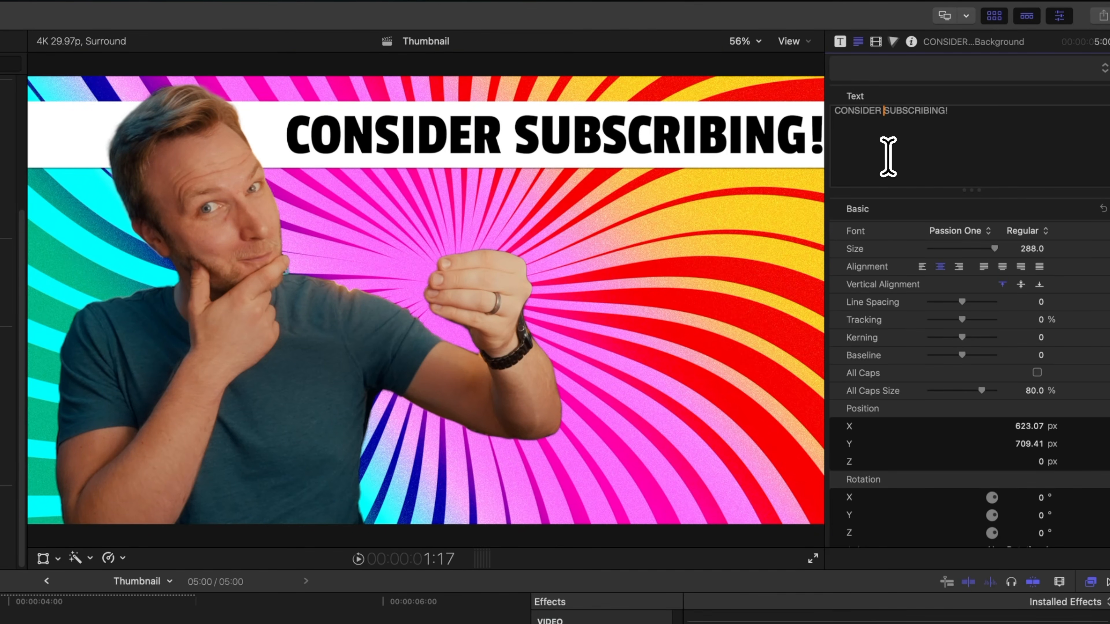
key(Return)
- Fill the full-width title's background band with a gradient from cyan to white, placing the white stop at 100%
click(841, 41)
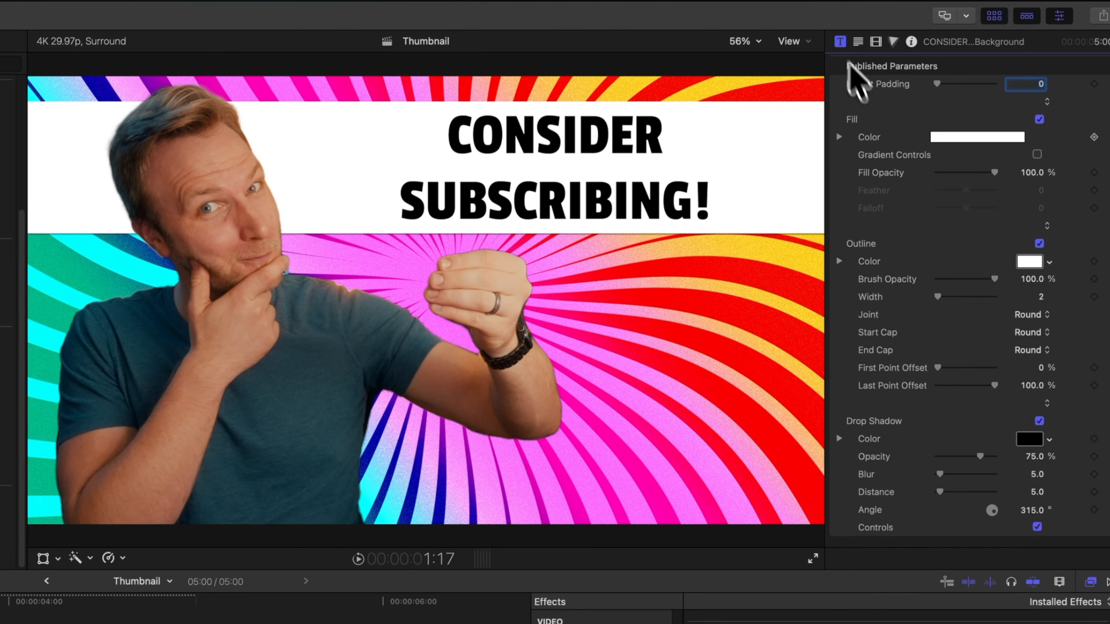
click(840, 136)
click(1030, 218)
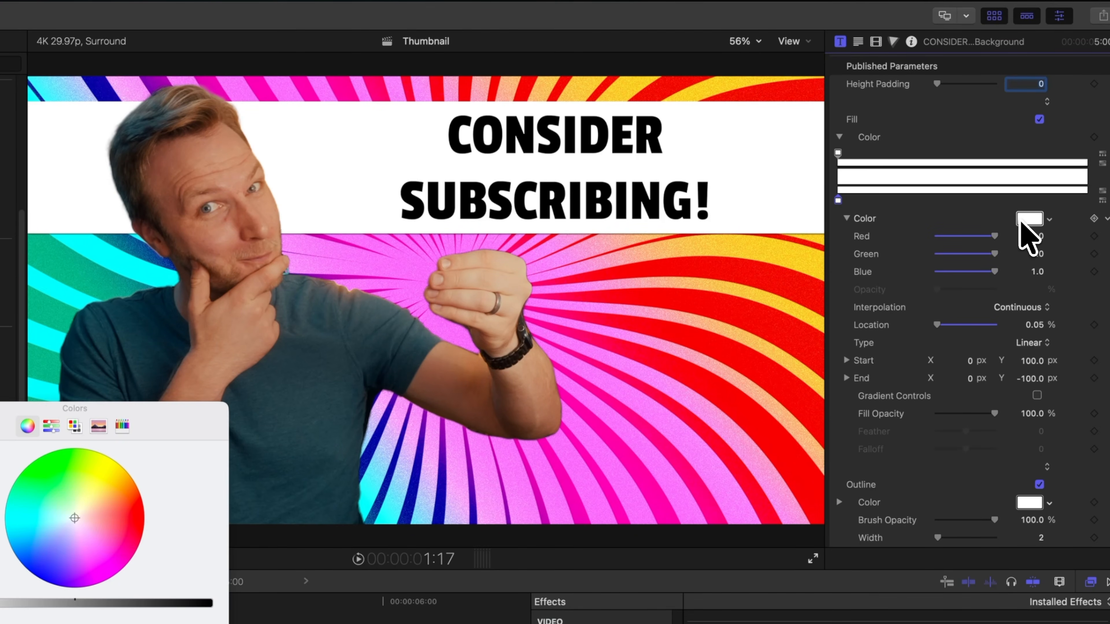
click(27, 523)
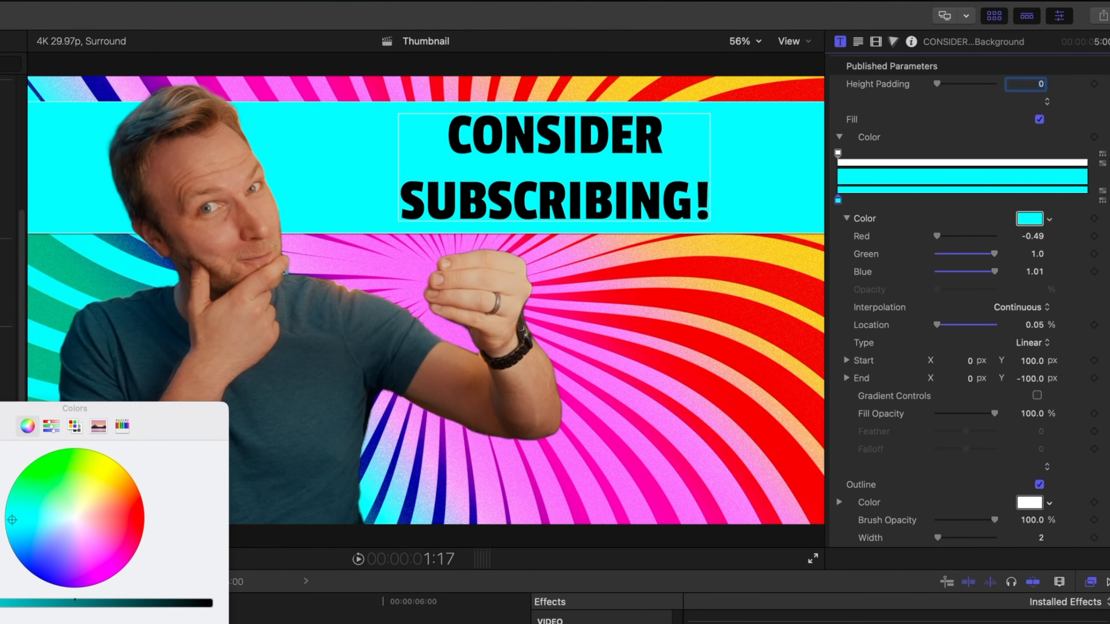
click(1029, 218)
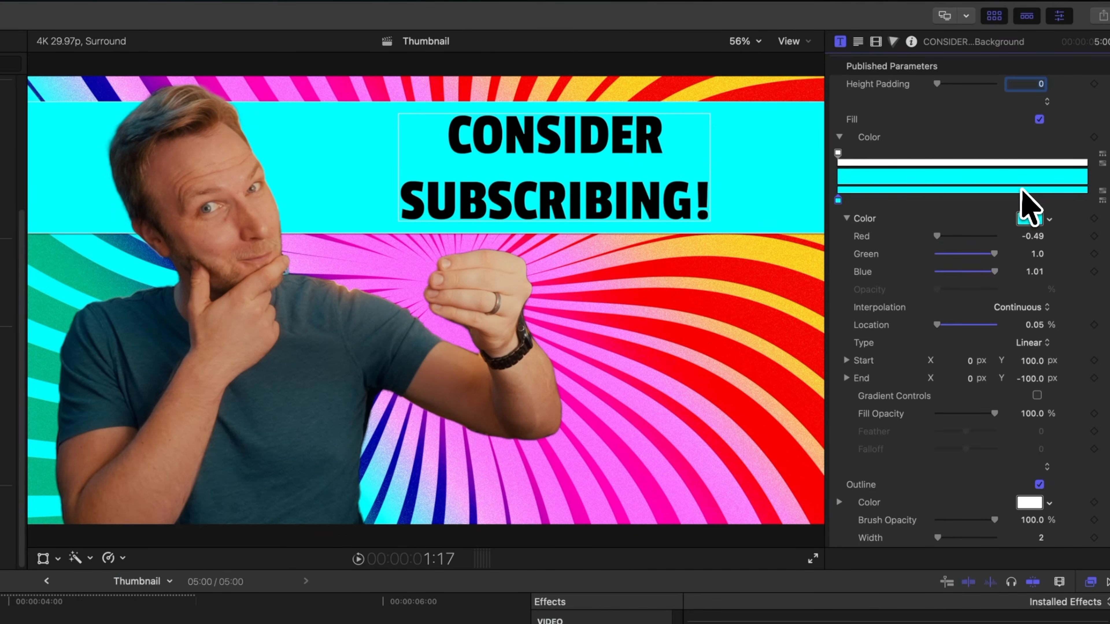
click(1087, 200)
click(1029, 219)
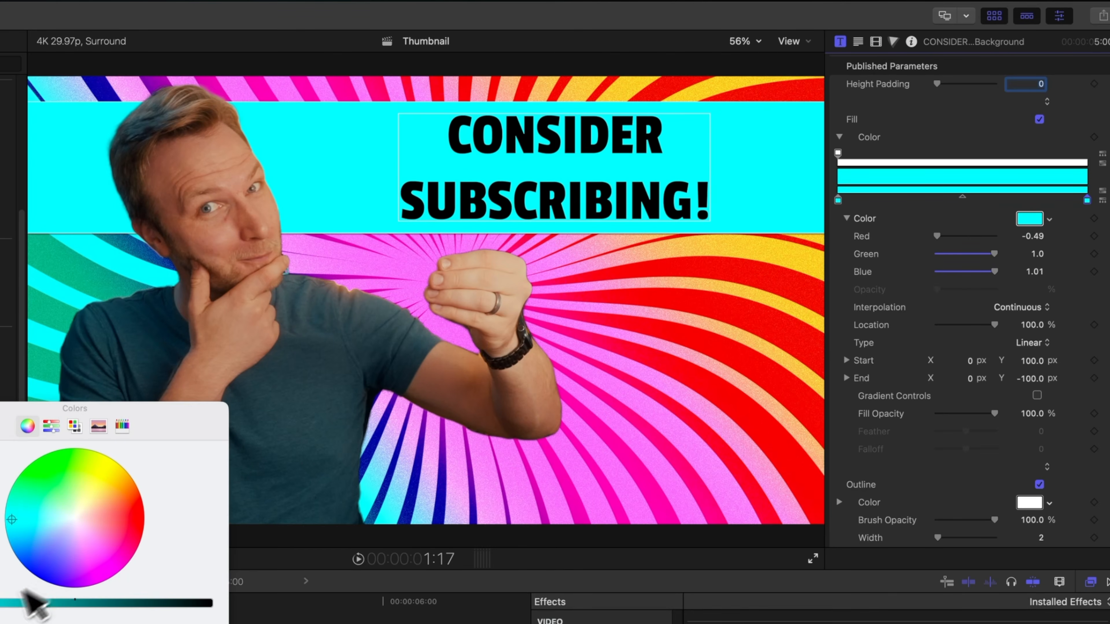
click(75, 518)
- Turn on the band's gradient controls and set its drop shadow to a blur of 100 and a distance of 49
click(1037, 396)
scroll(885, 315, down, 5)
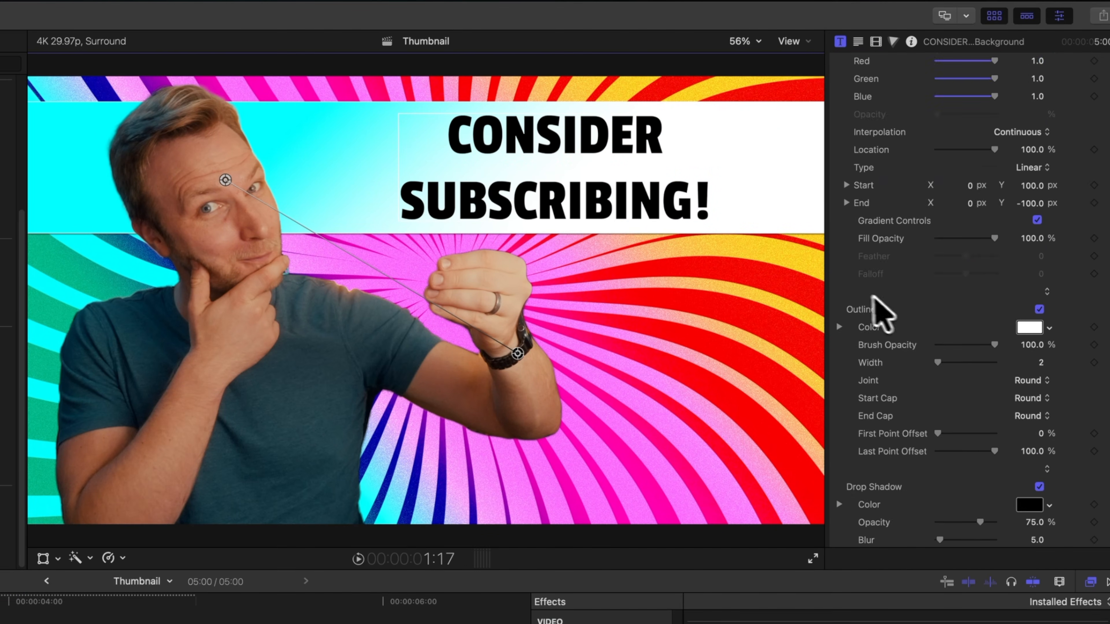
drag(965, 476, 963, 494)
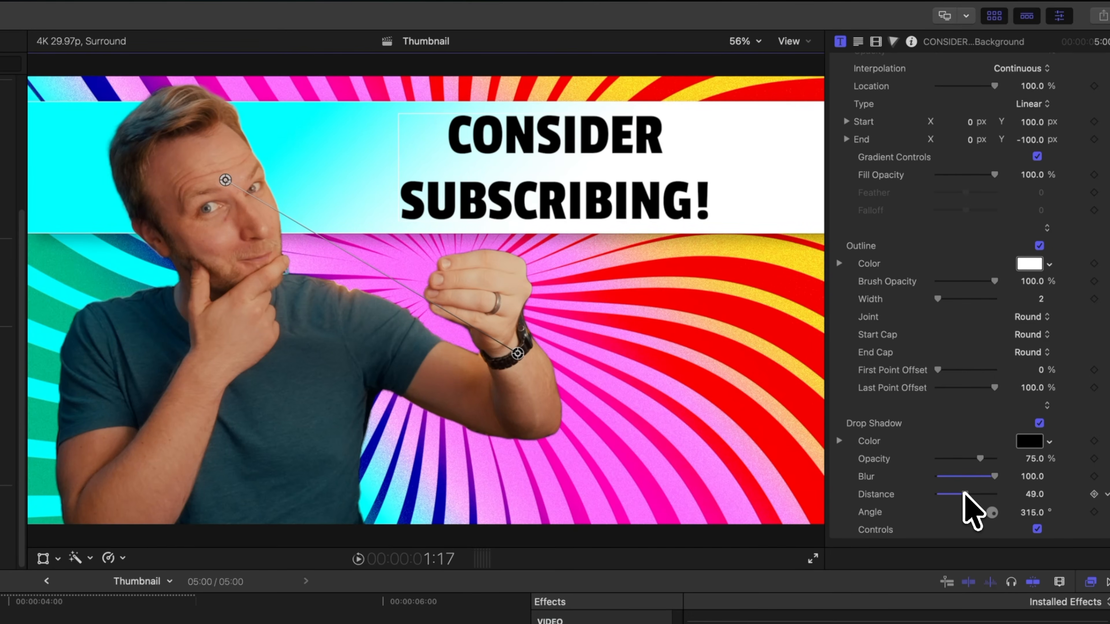
- Replace the full-width title with a Negative Title beneath the footage and set its text to "NEXT LEVEL!" on two lines
key(Delete)
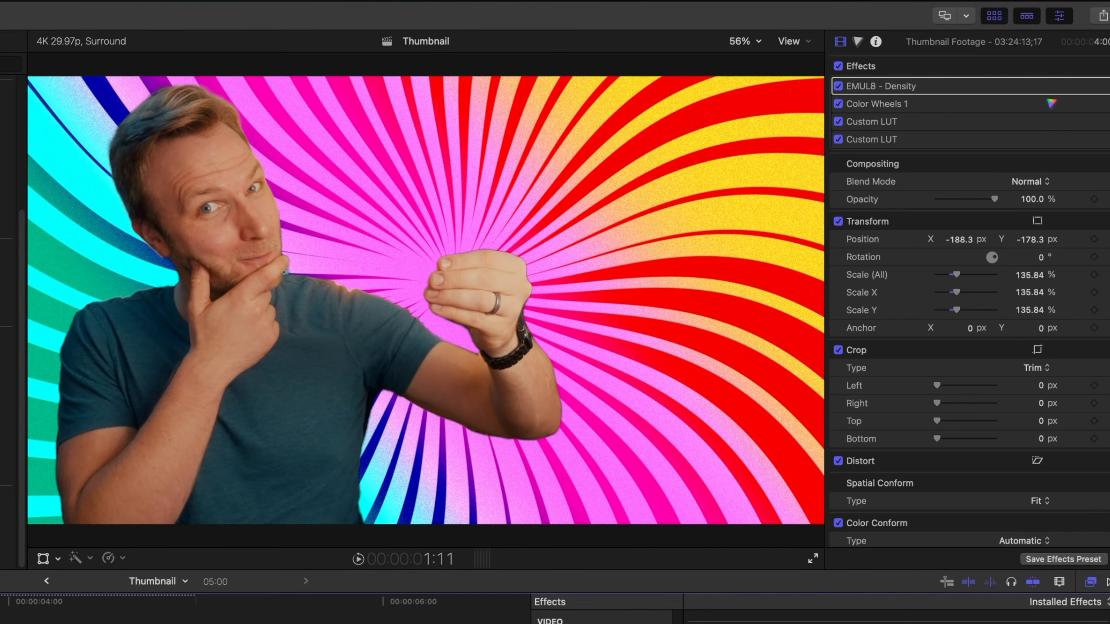
key(super+v)
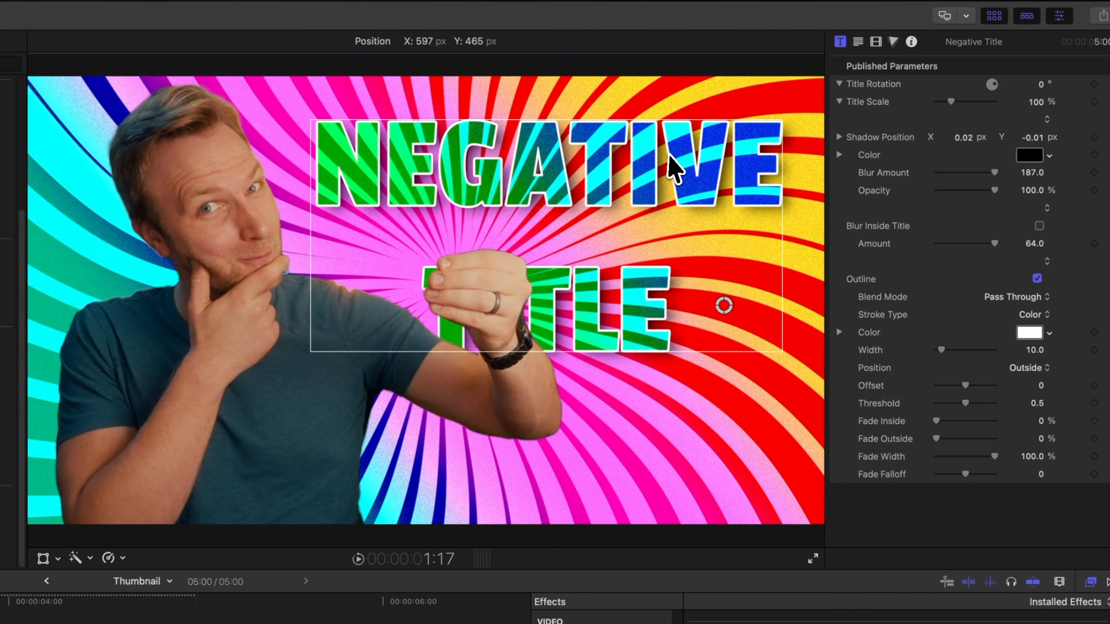
double_click(673, 168)
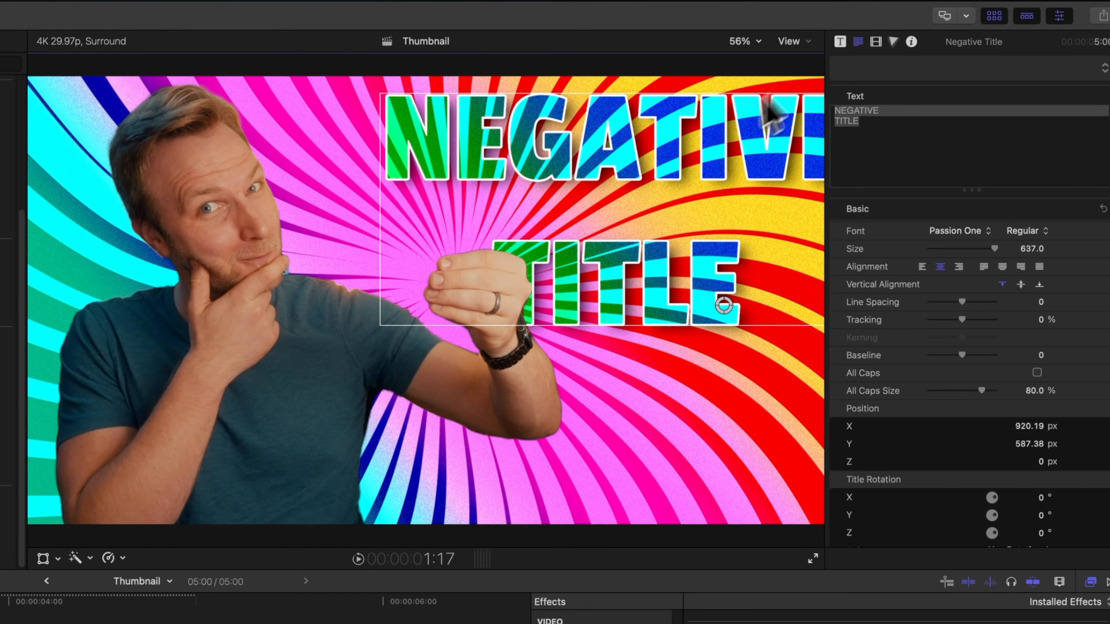
triple_click(910, 118)
text(NEXT LEVEL!)
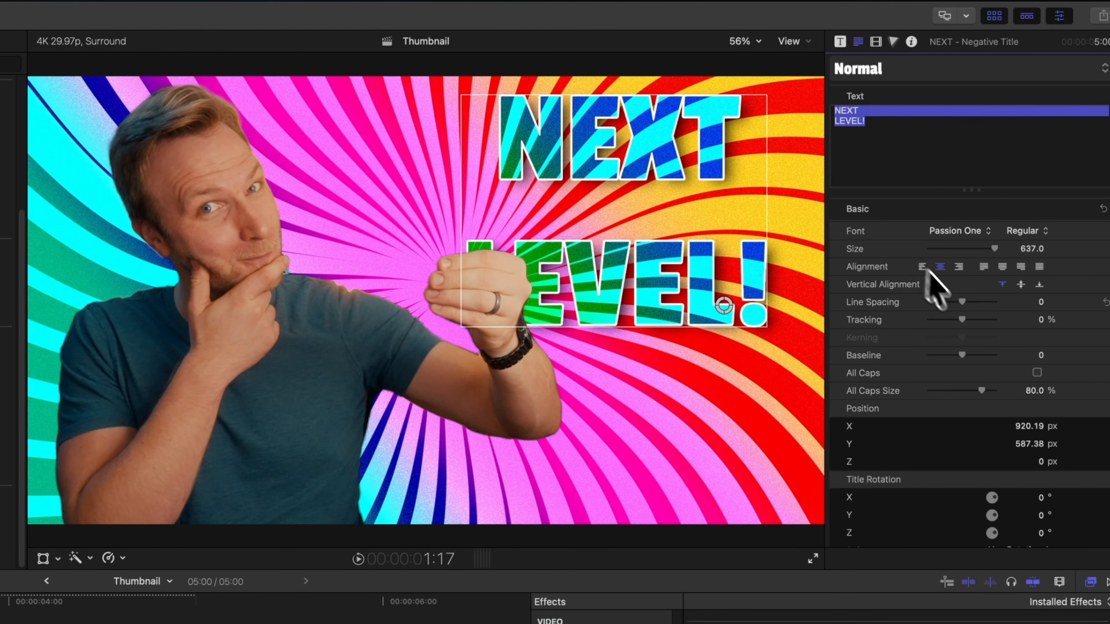
- Tighten the Negative Title's line spacing and reposition the title within the frame
drag(962, 302, 902, 300)
drag(1032, 300, 1028, 304)
drag(588, 186, 706, 221)
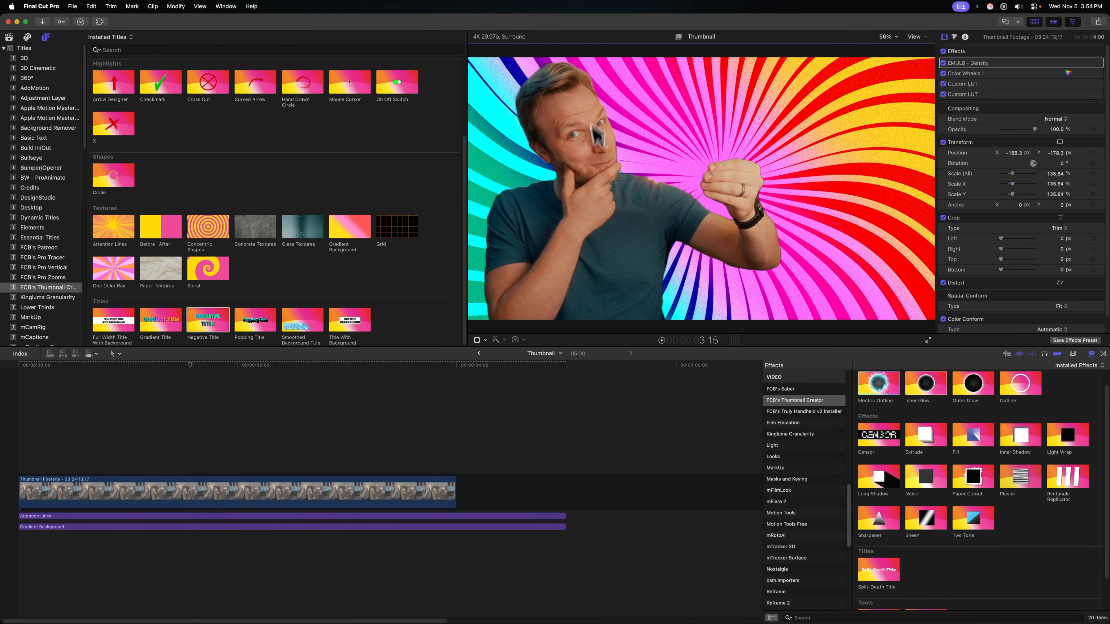
- Try the Split-Depth Title effect on the Thumbnail Footage, moving its text so it overlaps the man's face and raised hand
drag(892, 567, 171, 494)
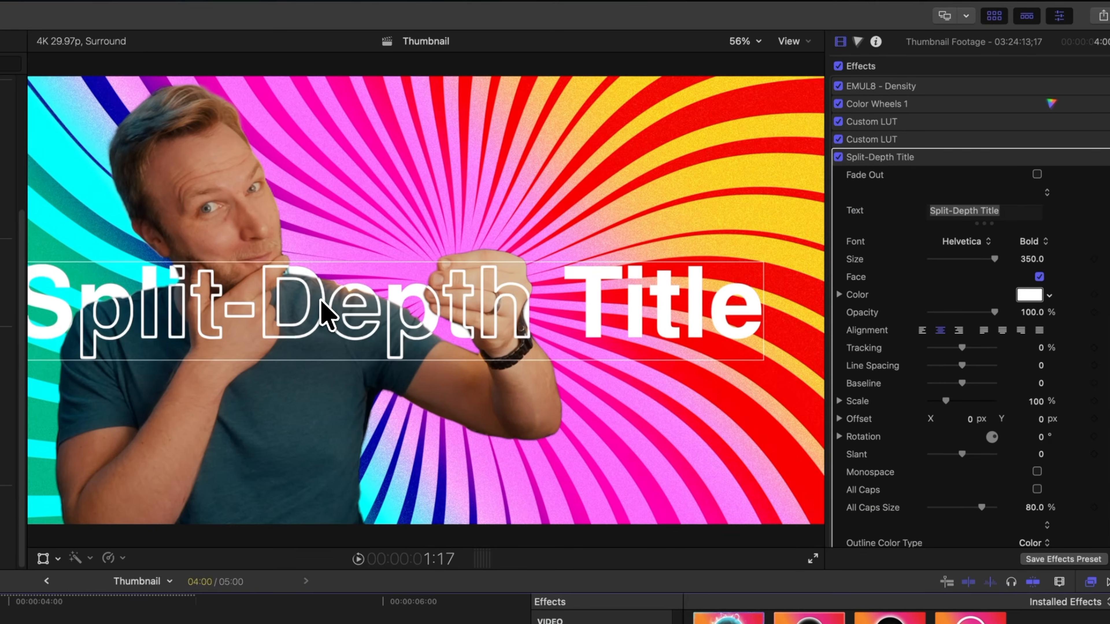
drag(372, 295, 427, 206)
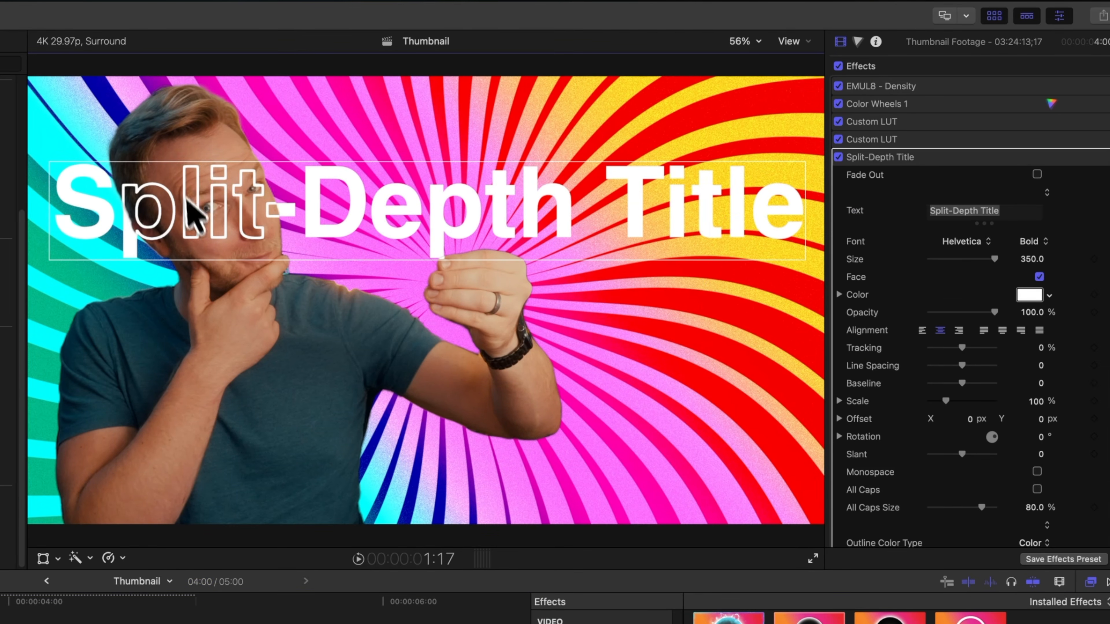
drag(292, 213, 234, 249)
drag(496, 227, 523, 231)
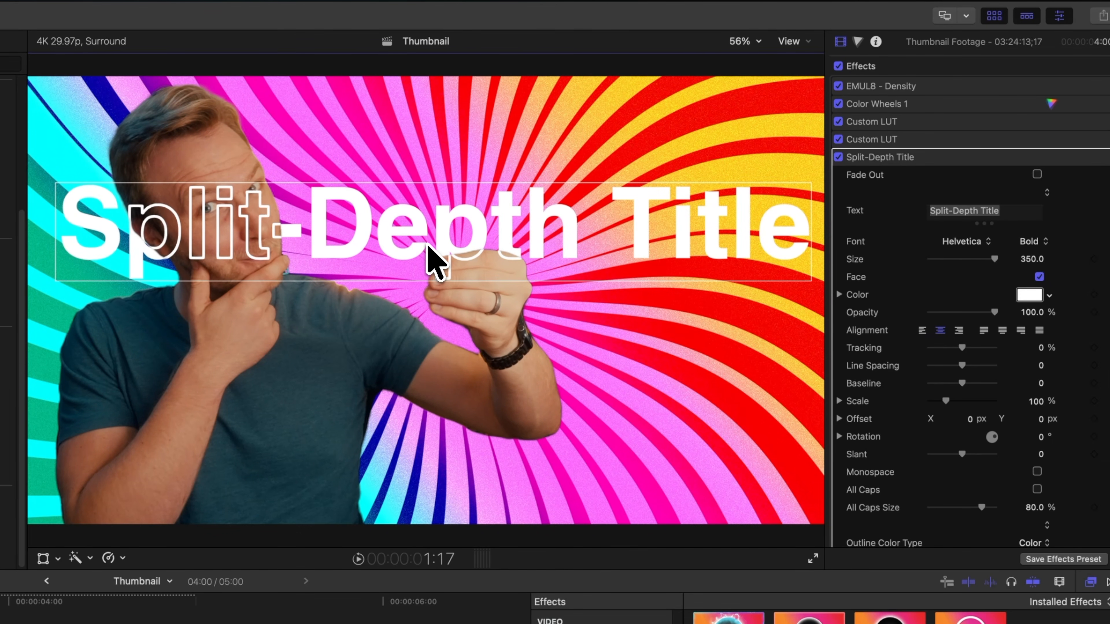
click(935, 151)
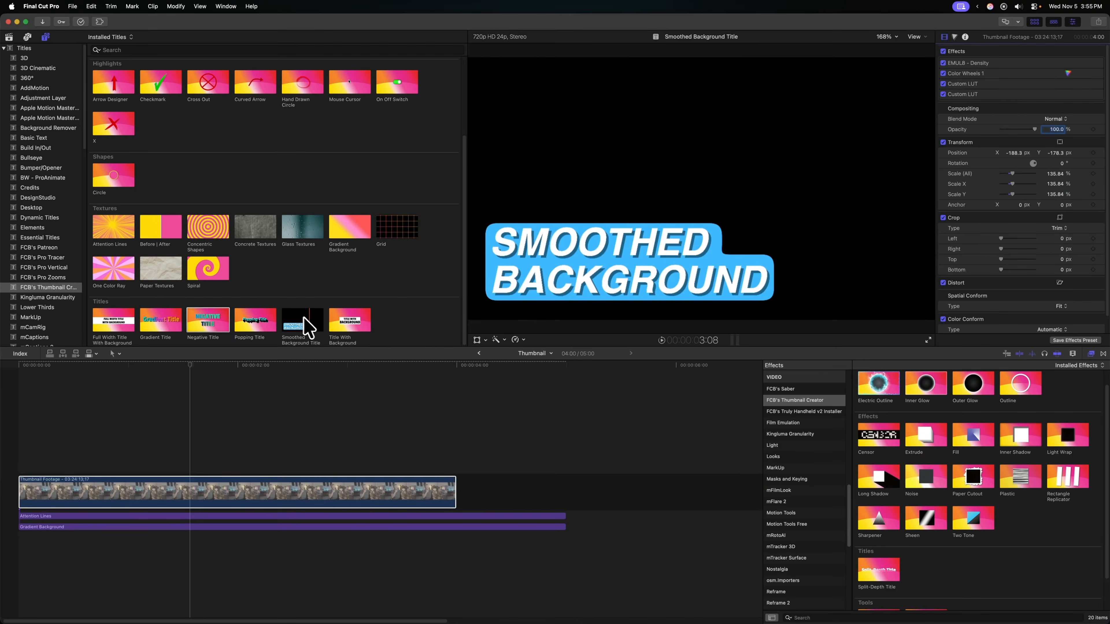
- Add a Smoothed Background Title beneath the footage reading "NEXT LEVEL!" on two lines, in Passion One with line spacing -100
drag(304, 325, 30, 510)
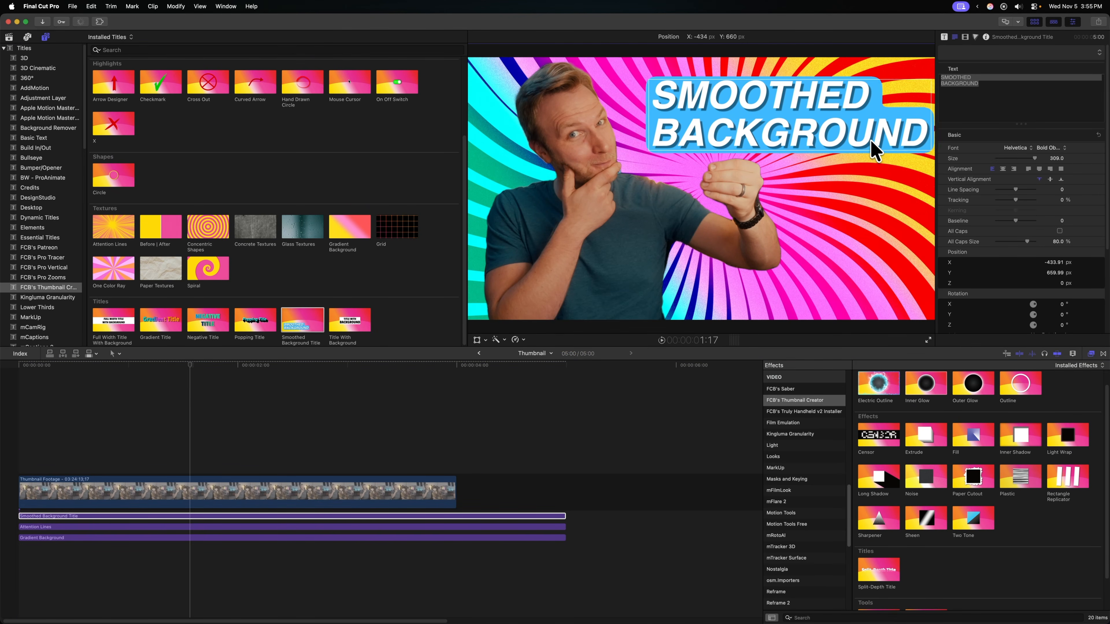
drag(942, 83, 967, 99)
text(NEXT)
key(Return)
text(LEVEL!)
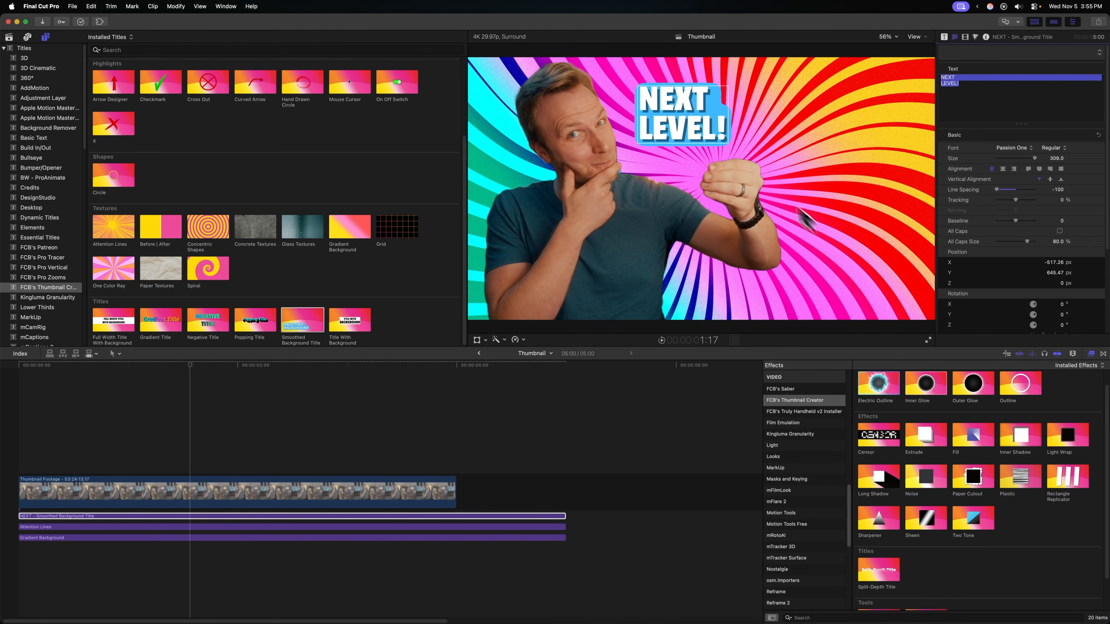
- Apply the Extrude effect to the title, aim its extrusion down and to the right, and place the title in the frame's upper-right corner
drag(682, 122, 803, 112)
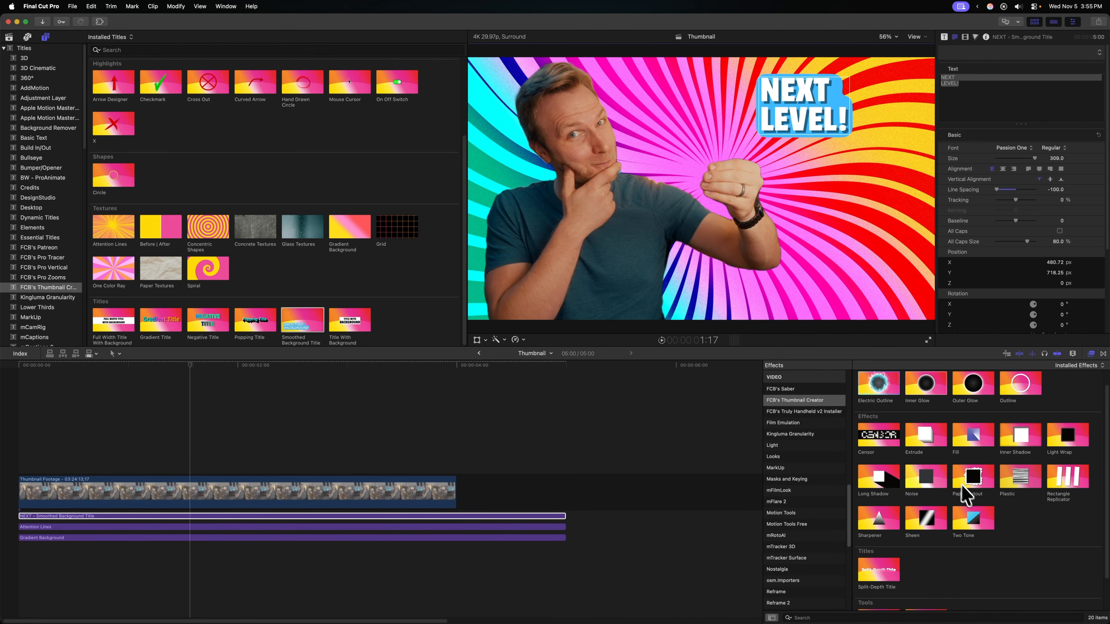
drag(931, 447, 211, 524)
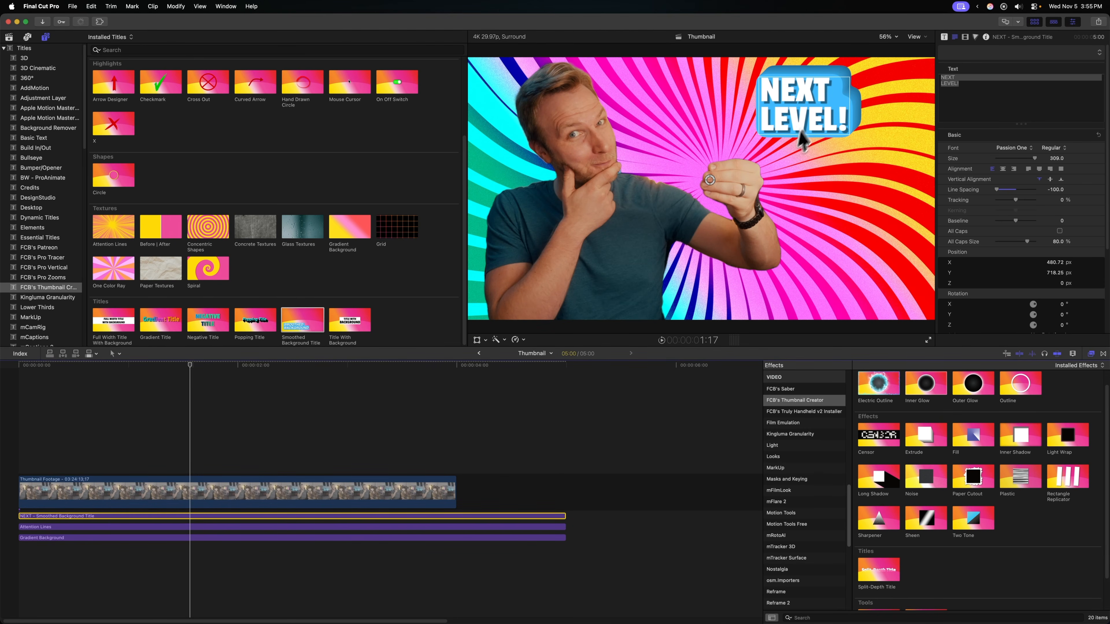
drag(717, 184, 725, 215)
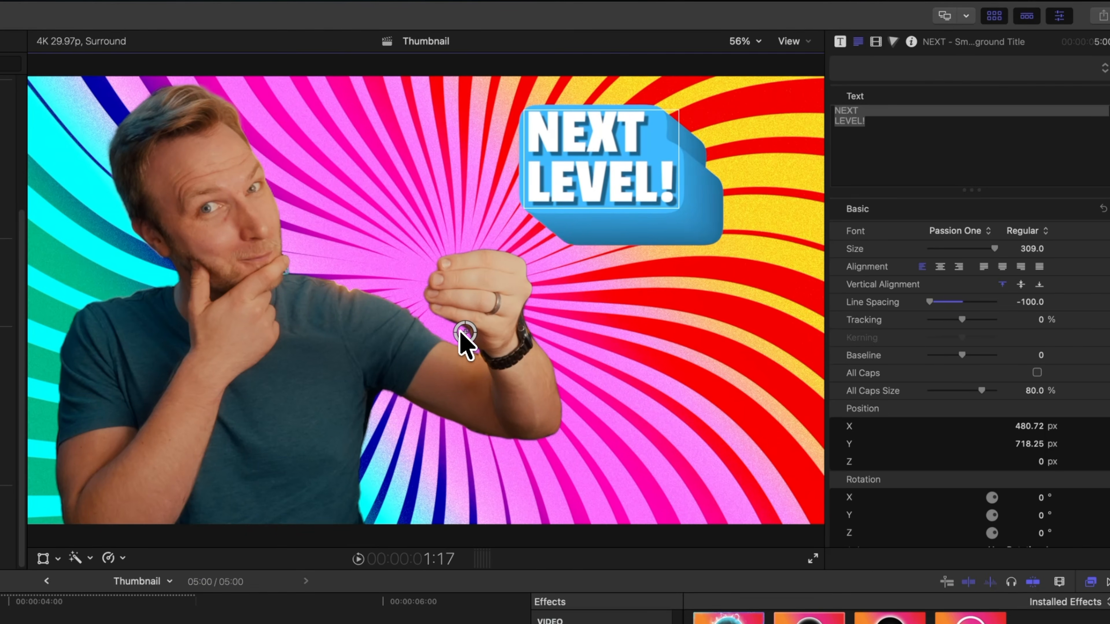
drag(592, 171, 684, 155)
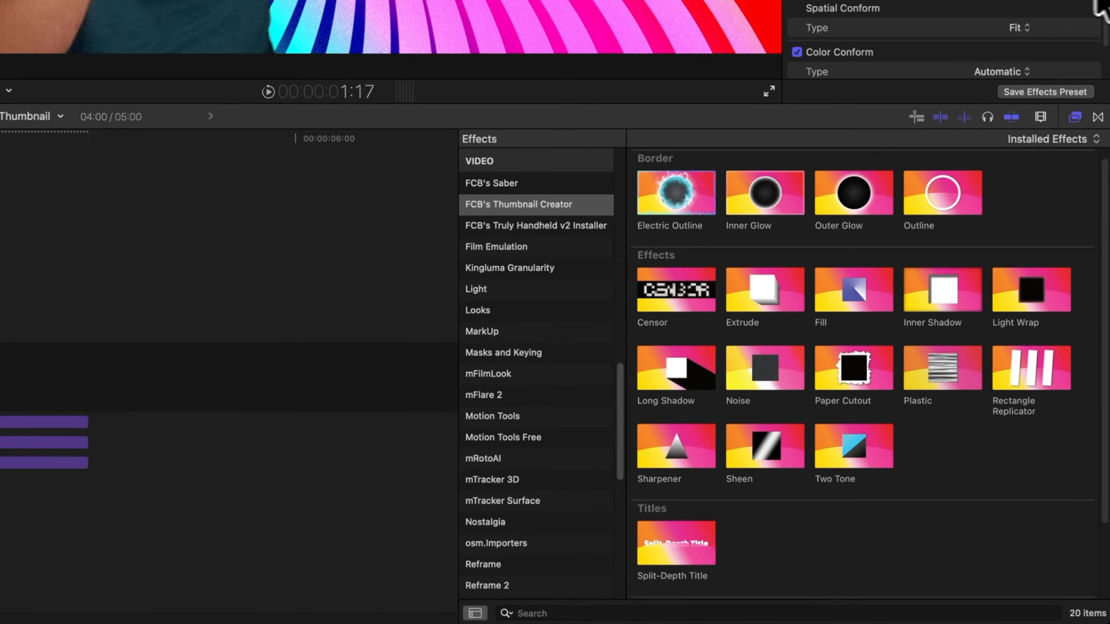
- Apply the Patch Tool effect to the Thumbnail Footage and add a shape mask to it
scroll(850, 454, down, 3)
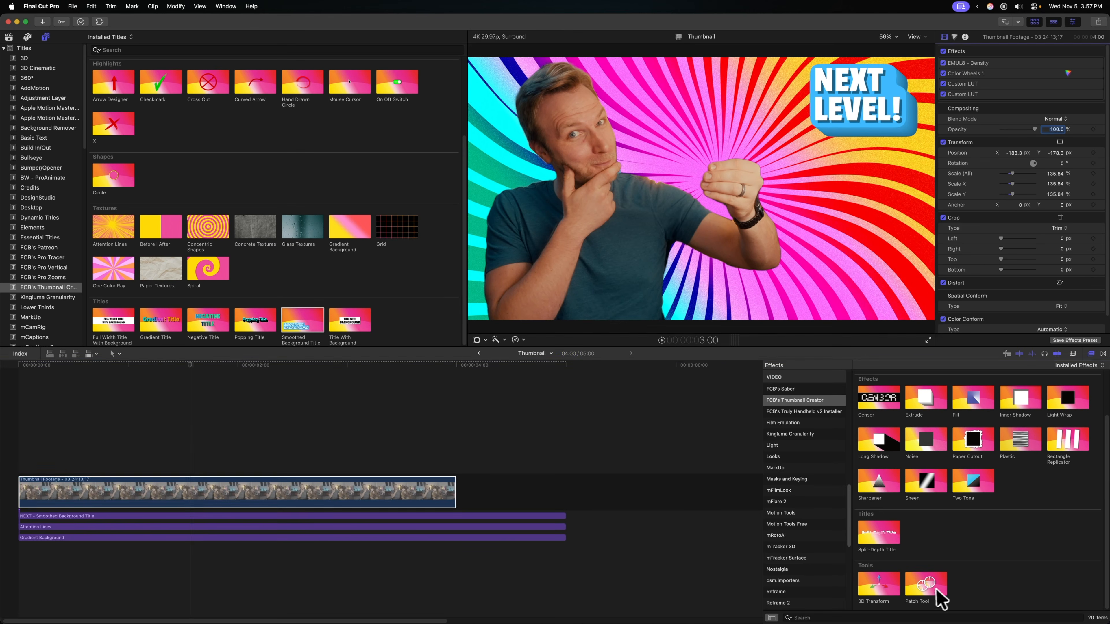
drag(935, 591, 203, 488)
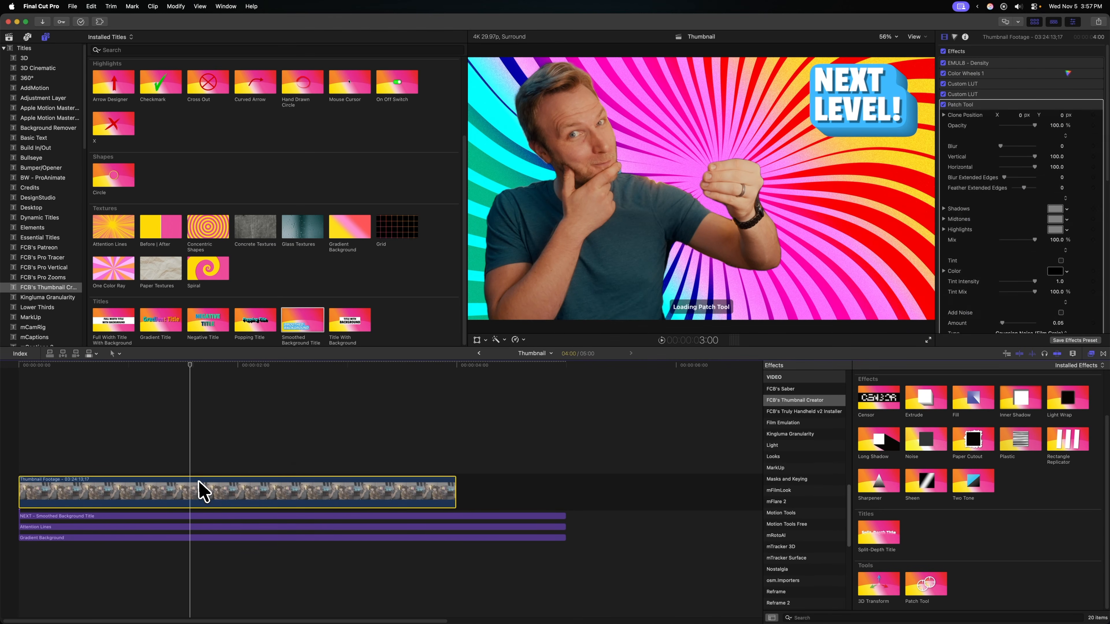
click(1058, 105)
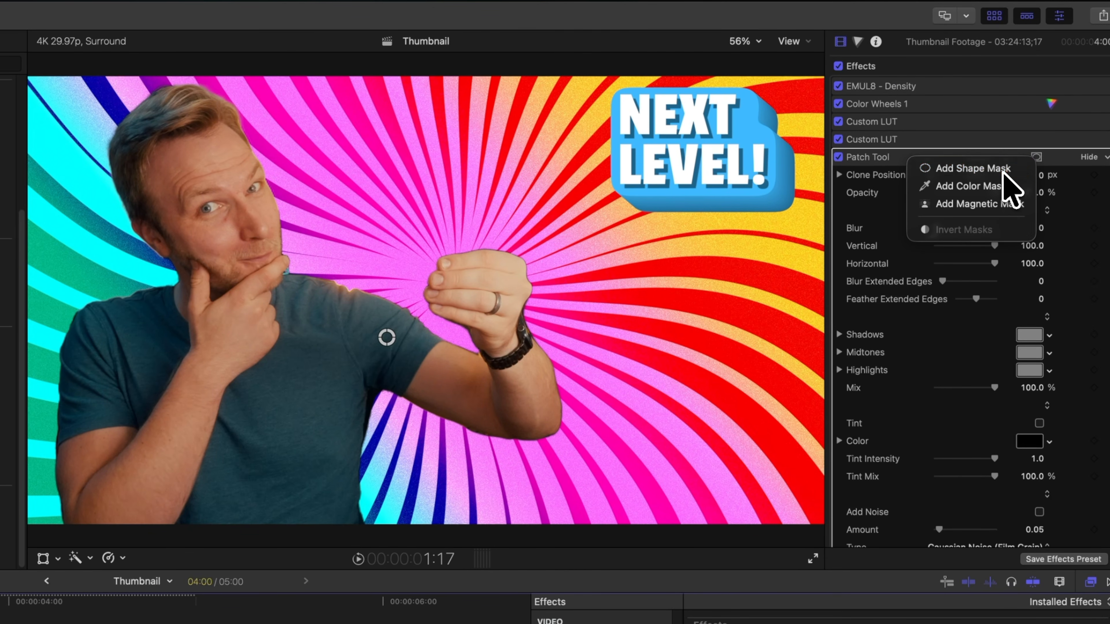
click(961, 169)
- Move the Patch Tool's shape mask onto the cheek below the man's eye and shrink it to a small circle with a narrow feather
drag(384, 338, 226, 221)
drag(347, 129, 231, 214)
drag(298, 185, 239, 211)
scroll(230, 261, up, 10)
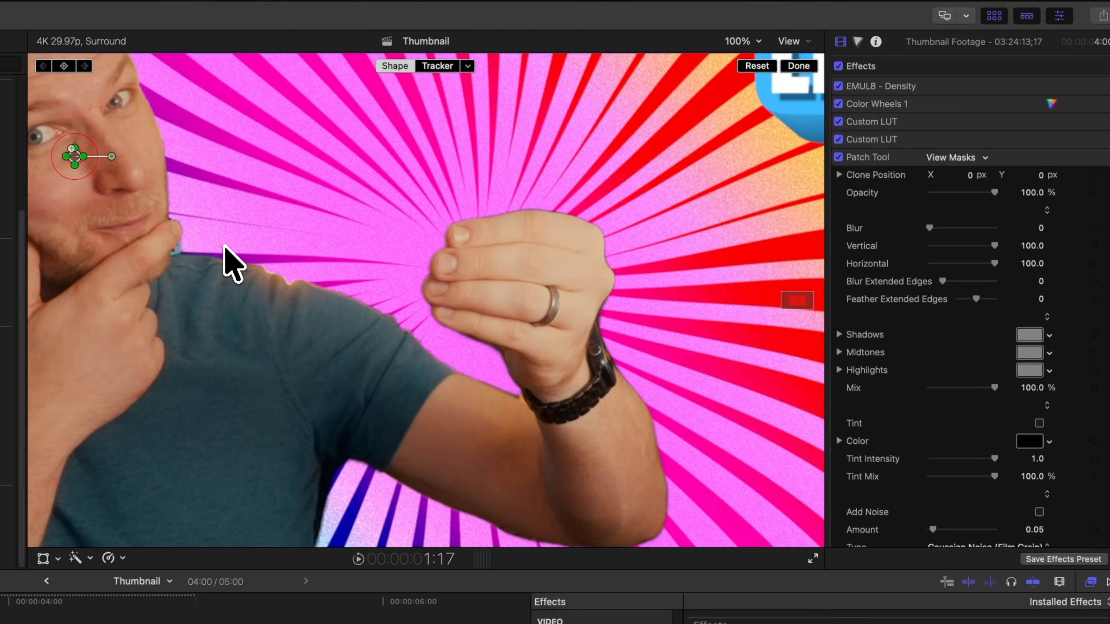
scroll(800, 310, down, 3)
scroll(787, 311, down, 5)
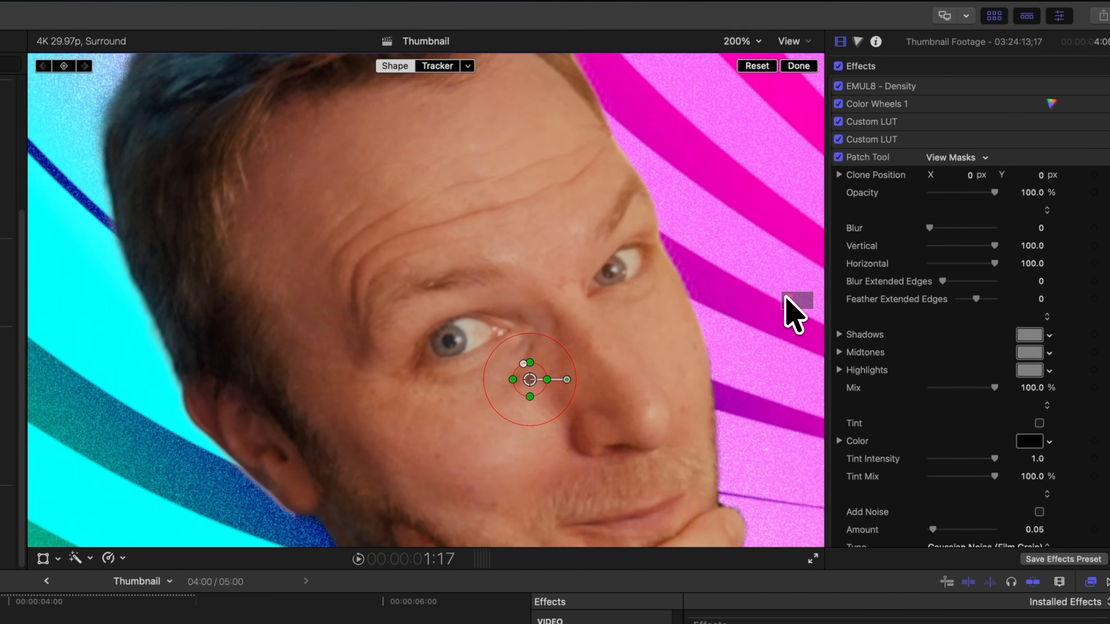
drag(428, 385, 417, 387)
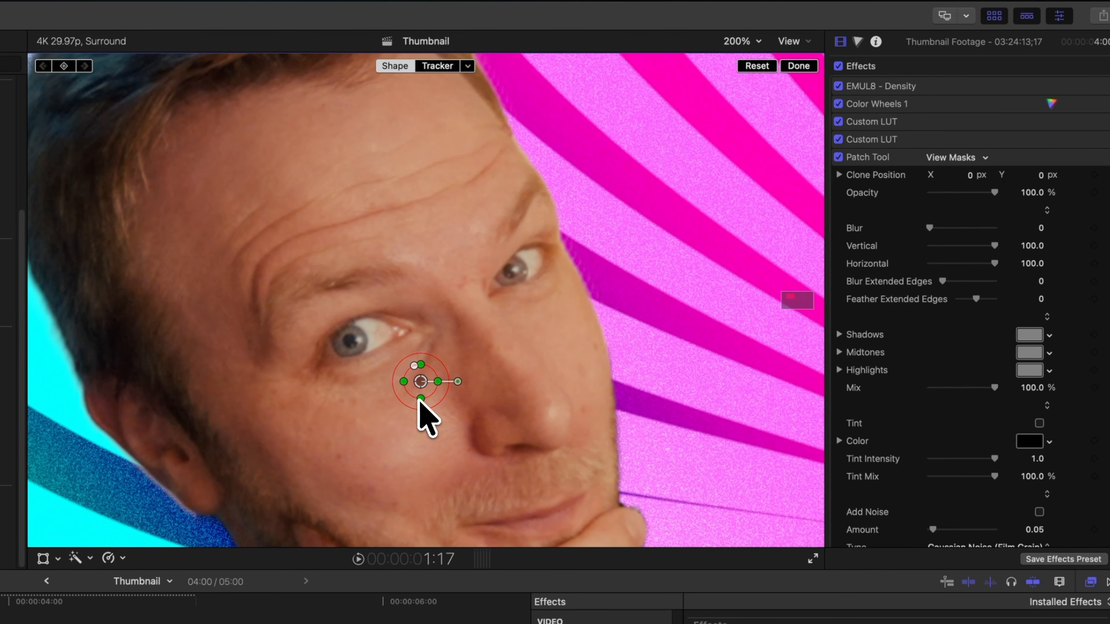
- Shrink the Patch Tool's mask to a tighter circle below the man's eye and shift its clone source slightly onto nearby skin
drag(420, 399, 420, 393)
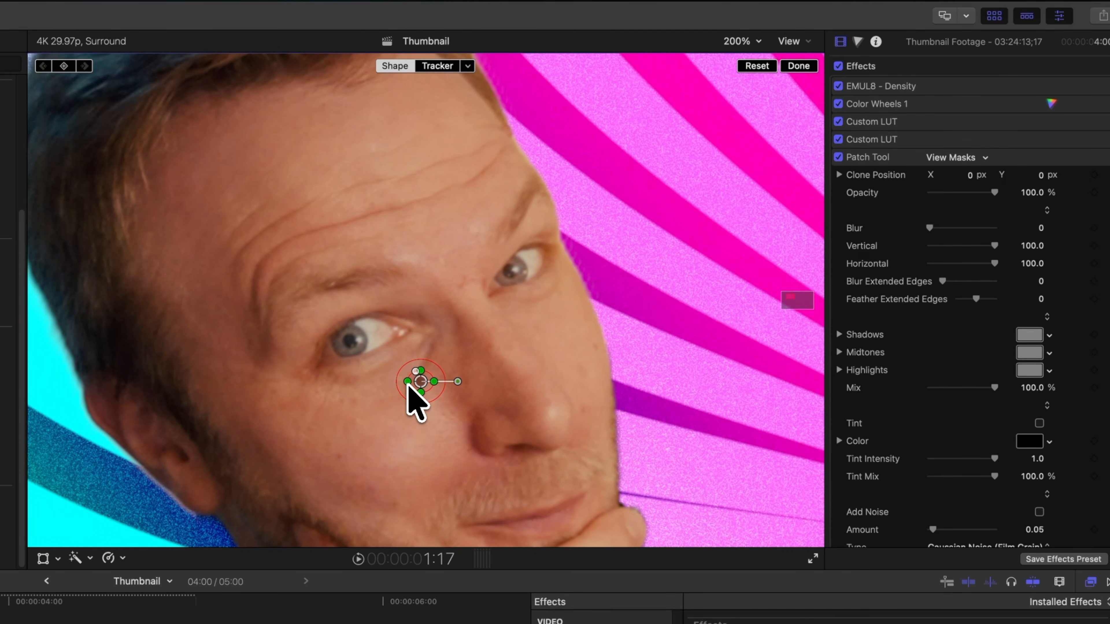
key(shift+z)
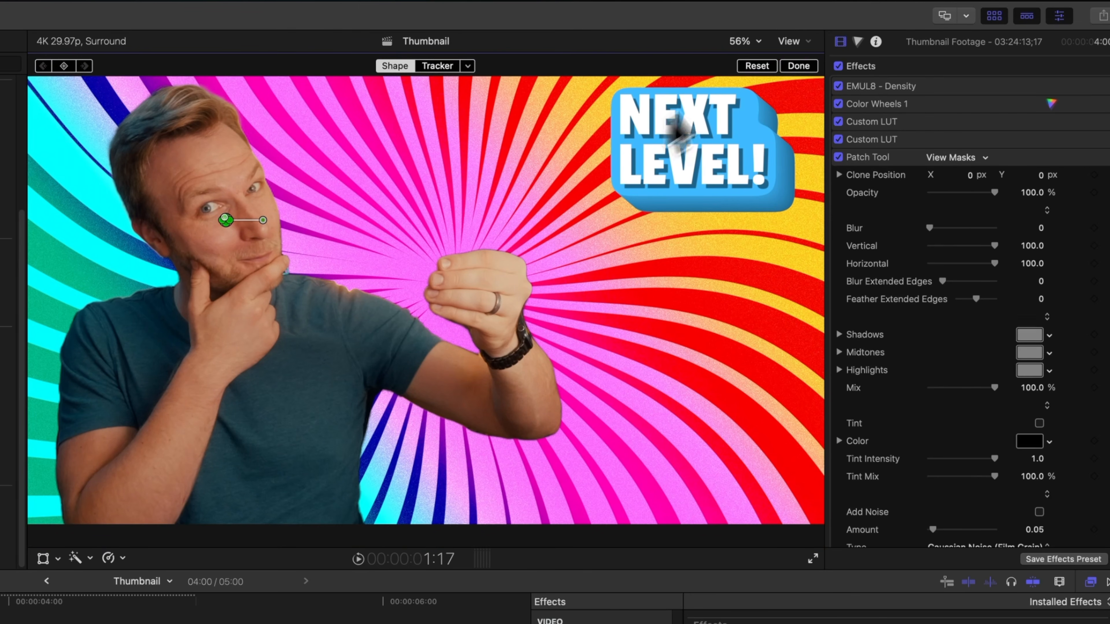
click(799, 67)
click(904, 154)
drag(385, 340, 399, 334)
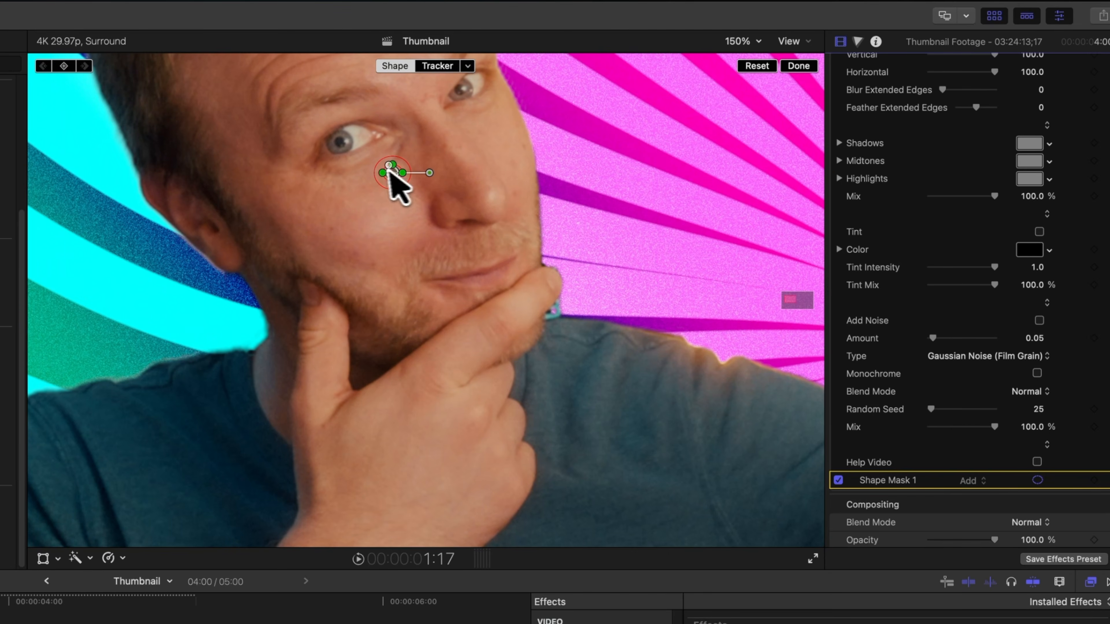
click(796, 67)
key(shift+z)
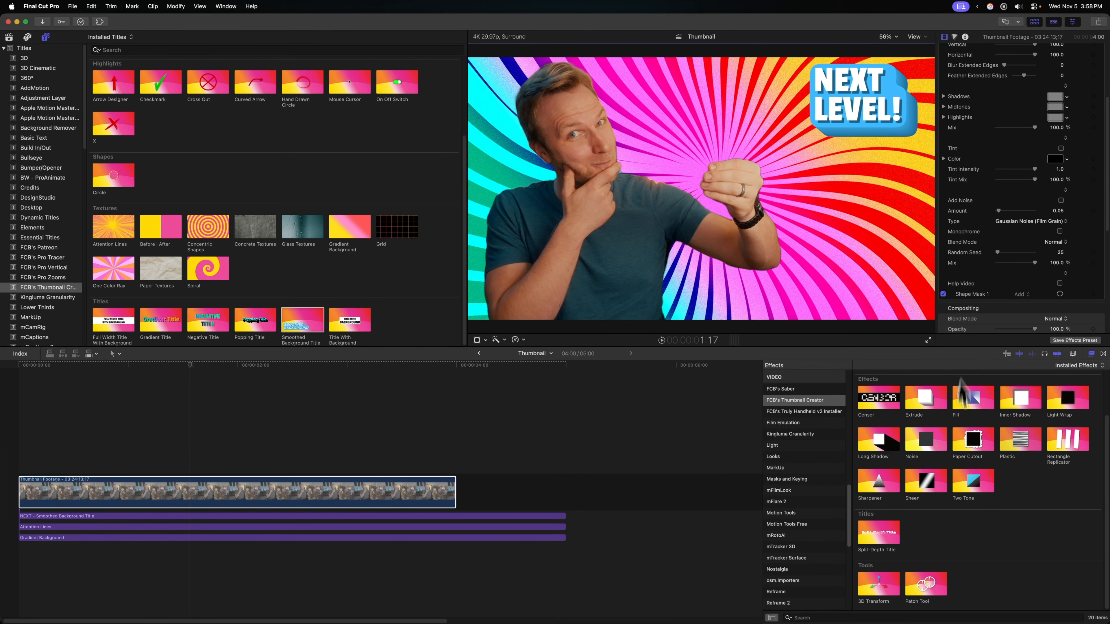
- Apply the Sharpener effect to the Thumbnail Footage with a radius of 11.0 and add a shape mask to it
drag(874, 492, 192, 496)
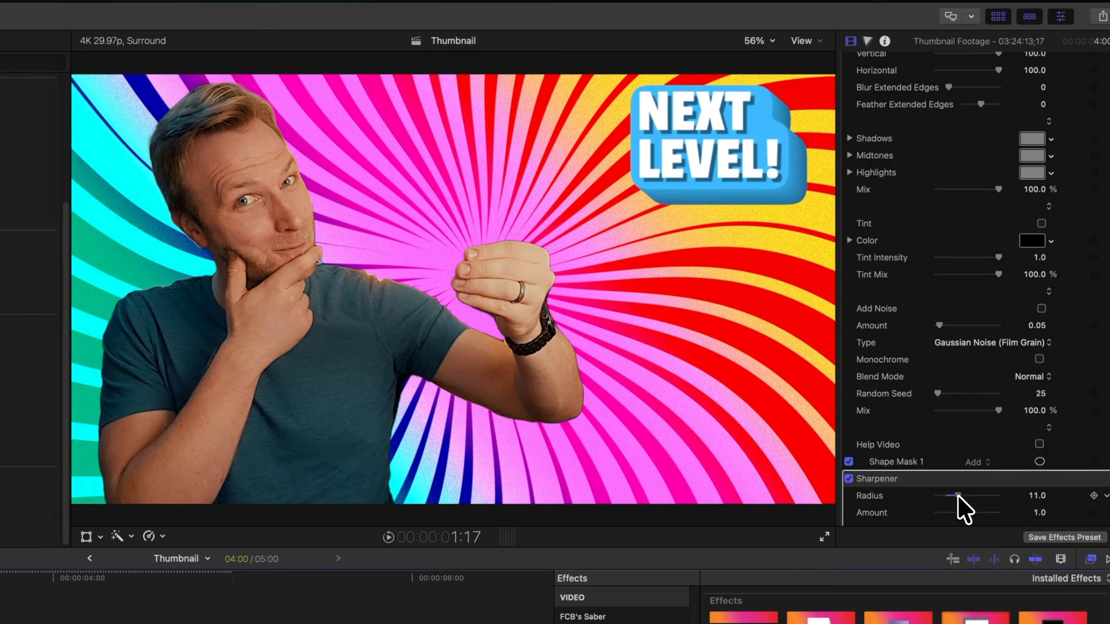
drag(1005, 315, 1010, 315)
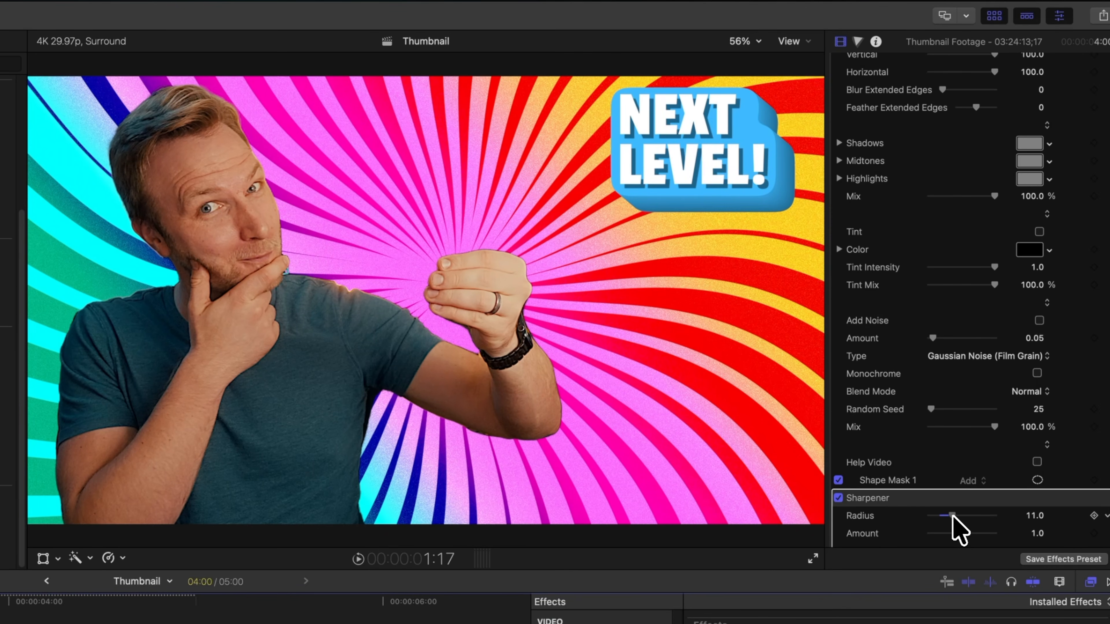
click(1037, 499)
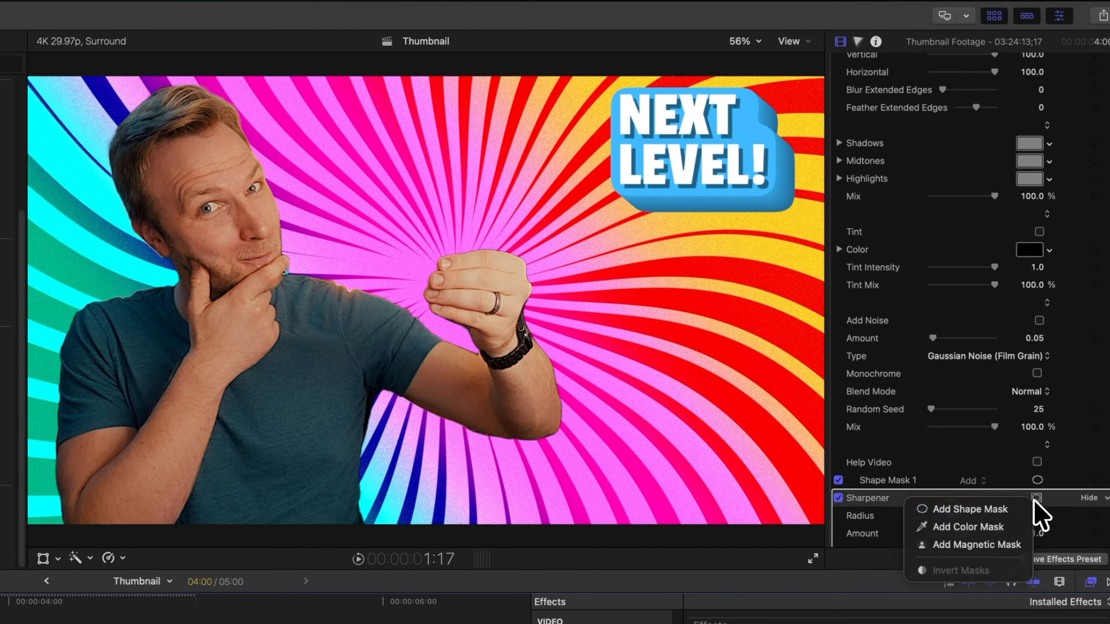
click(1016, 508)
- Shape the Sharpener's mask into a wide, slightly tilted ellipse over the man's face and set the radius to 9.0
drag(388, 338, 228, 216)
drag(283, 81, 244, 157)
drag(227, 221, 227, 206)
drag(294, 205, 326, 204)
drag(229, 272, 228, 238)
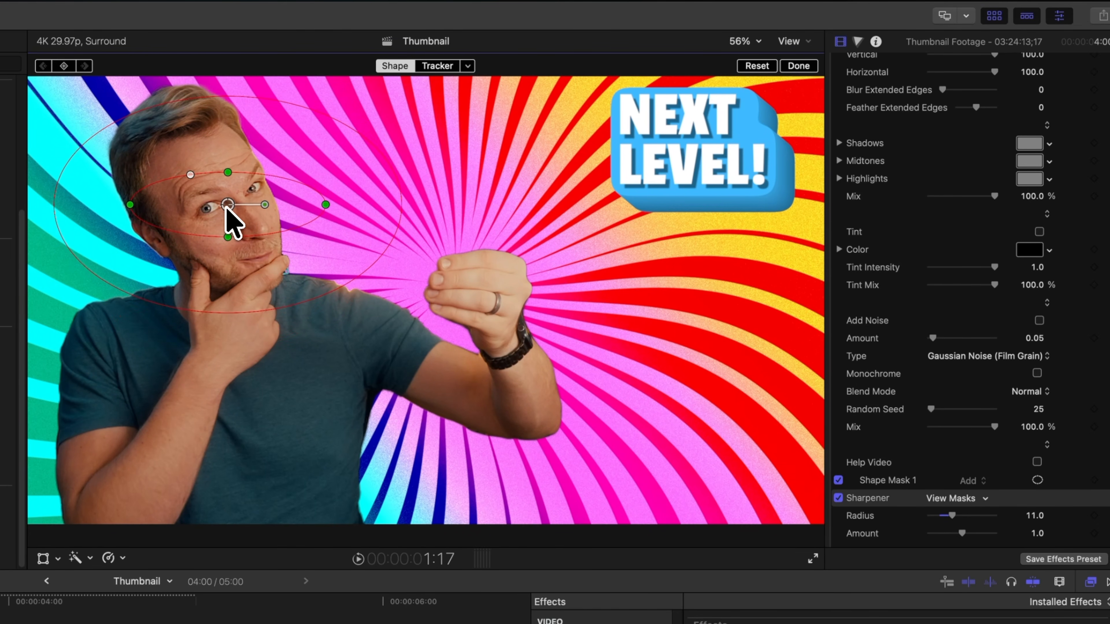
drag(265, 205, 277, 197)
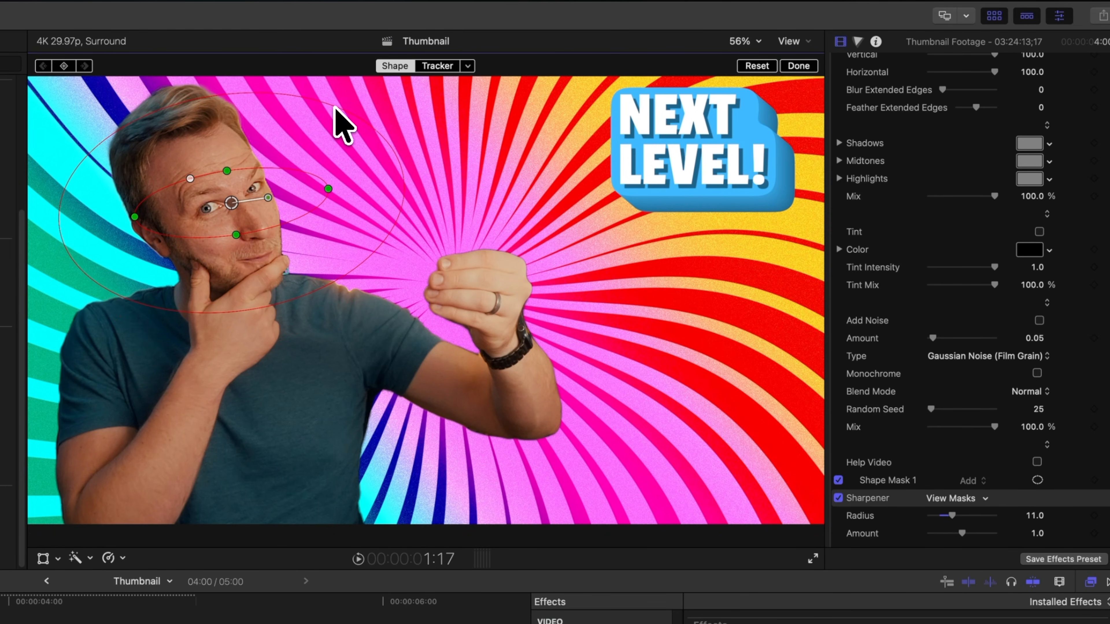
click(804, 66)
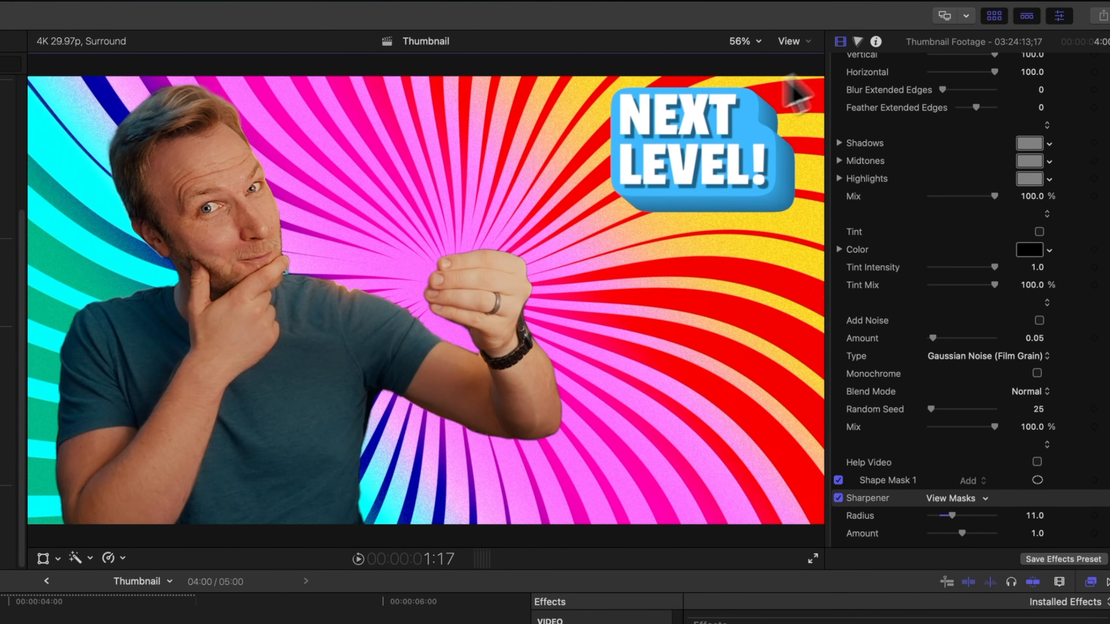
drag(955, 514, 951, 514)
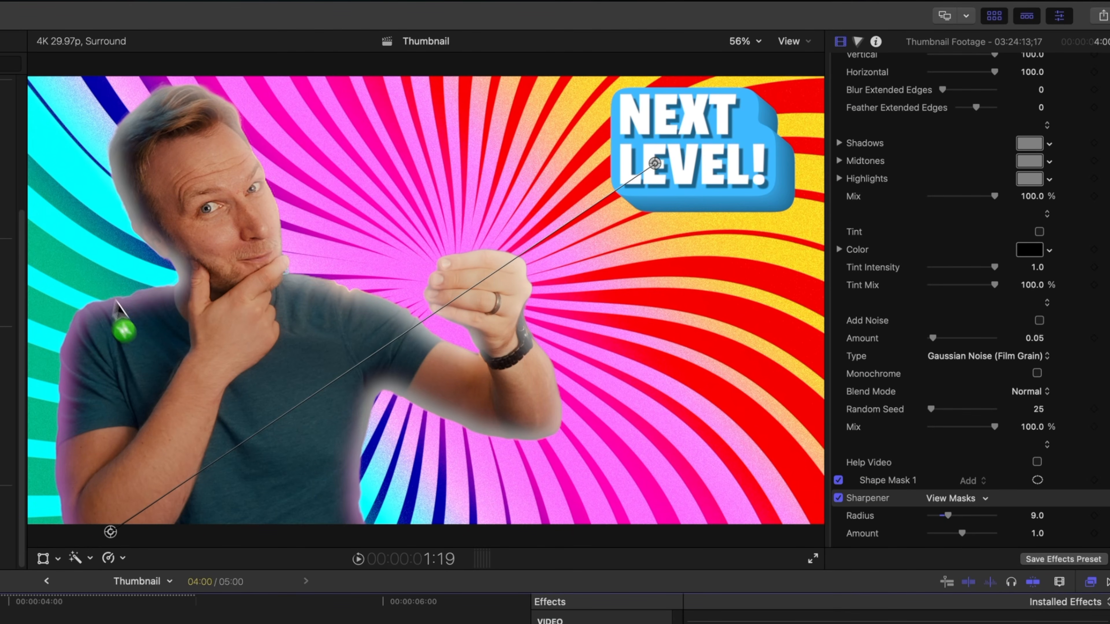
- Apply Inner Glow to the footage, aim its gradient from the man's arm to the title, and set amount 1.0 and softness 154.2
drag(111, 531, 80, 423)
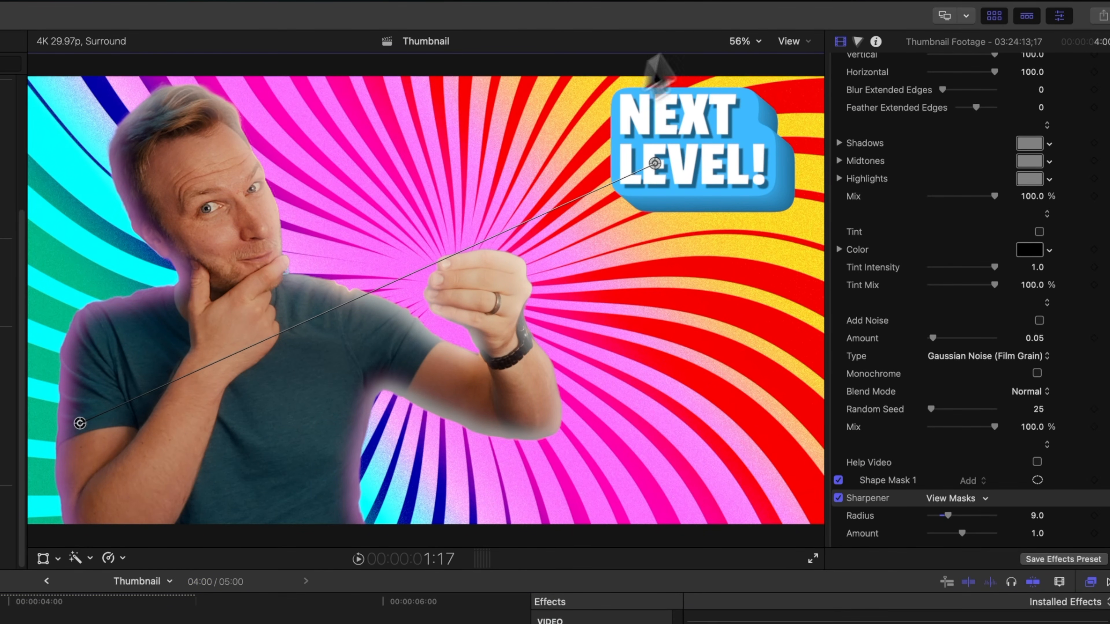
drag(656, 163, 632, 195)
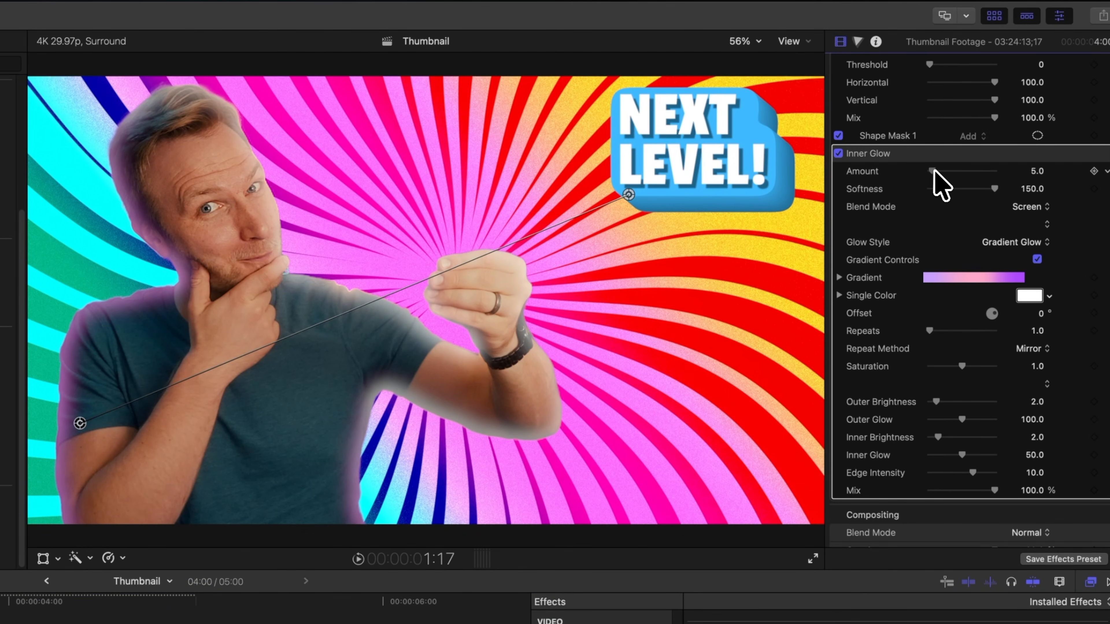
drag(934, 171, 930, 171)
drag(995, 188, 1036, 205)
click(966, 245)
click(960, 246)
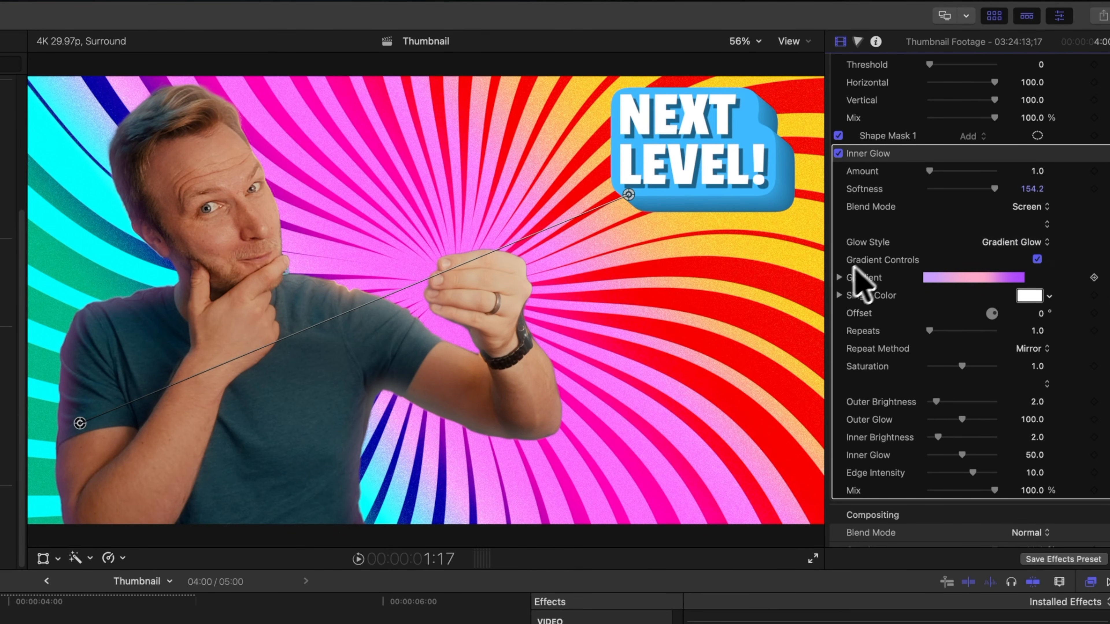
- Recolor the Inner Glow gradient to run from teal to magenta, set its amount to 3.0, and compare the footage without the glow
click(839, 277)
click(838, 340)
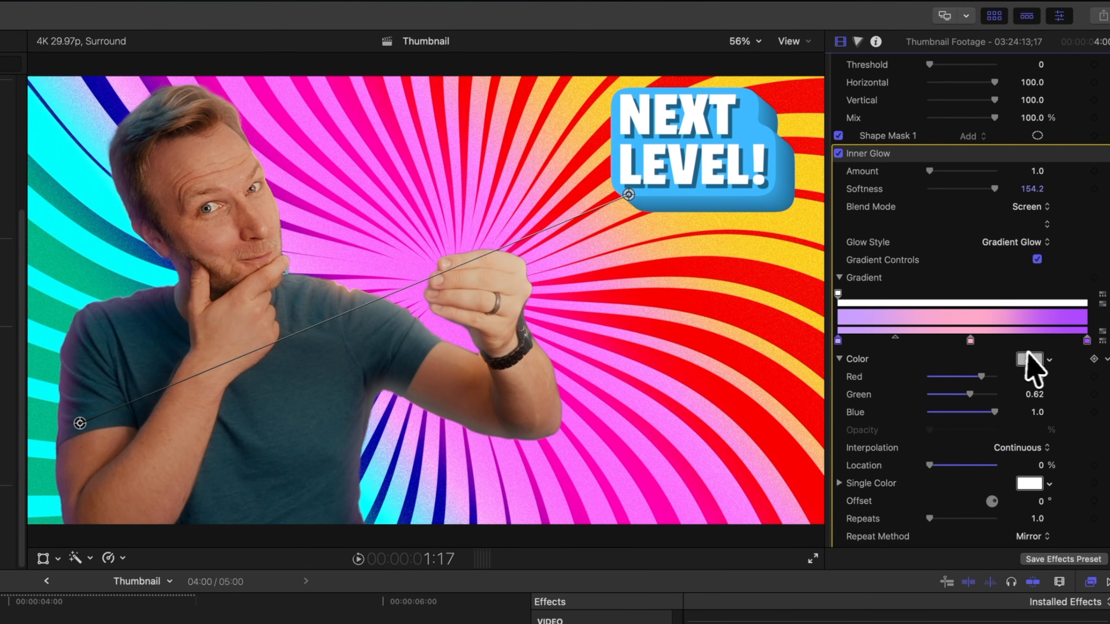
click(1027, 359)
drag(39, 524, 1, 531)
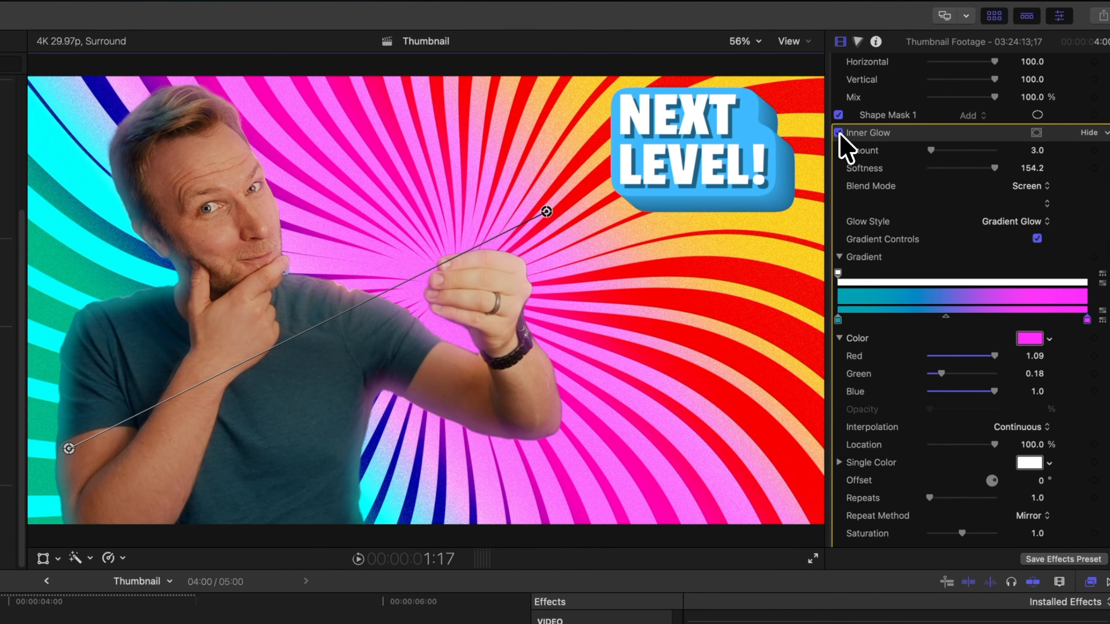
click(839, 133)
click(838, 132)
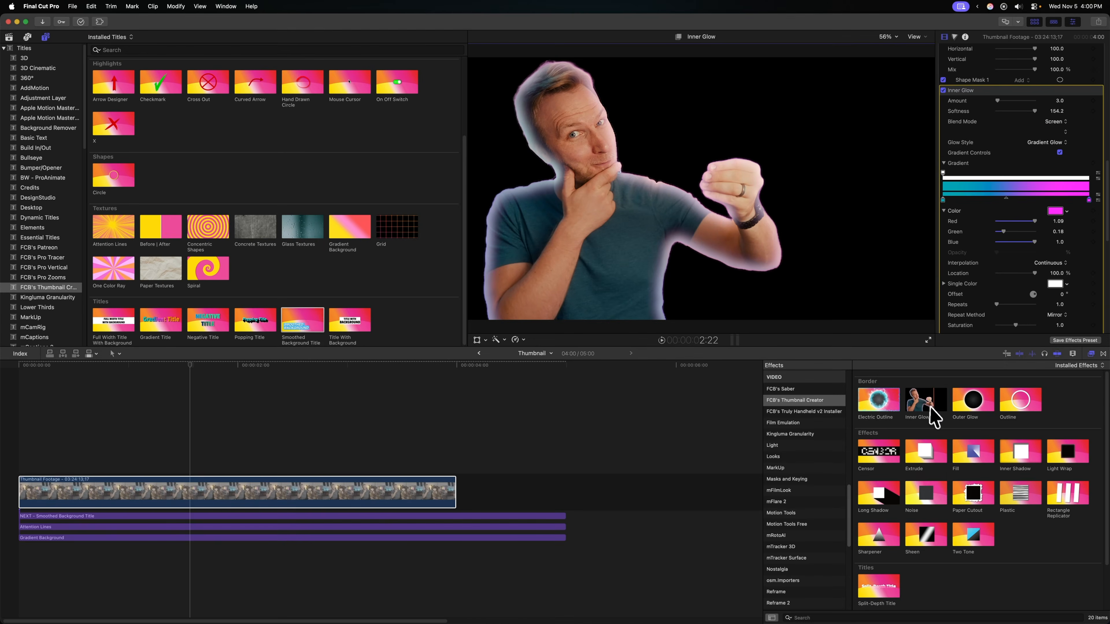
- Apply the Outer Glow effect to the Thumbnail Footage and set its glow style to Adaptive Glow
drag(966, 408, 284, 502)
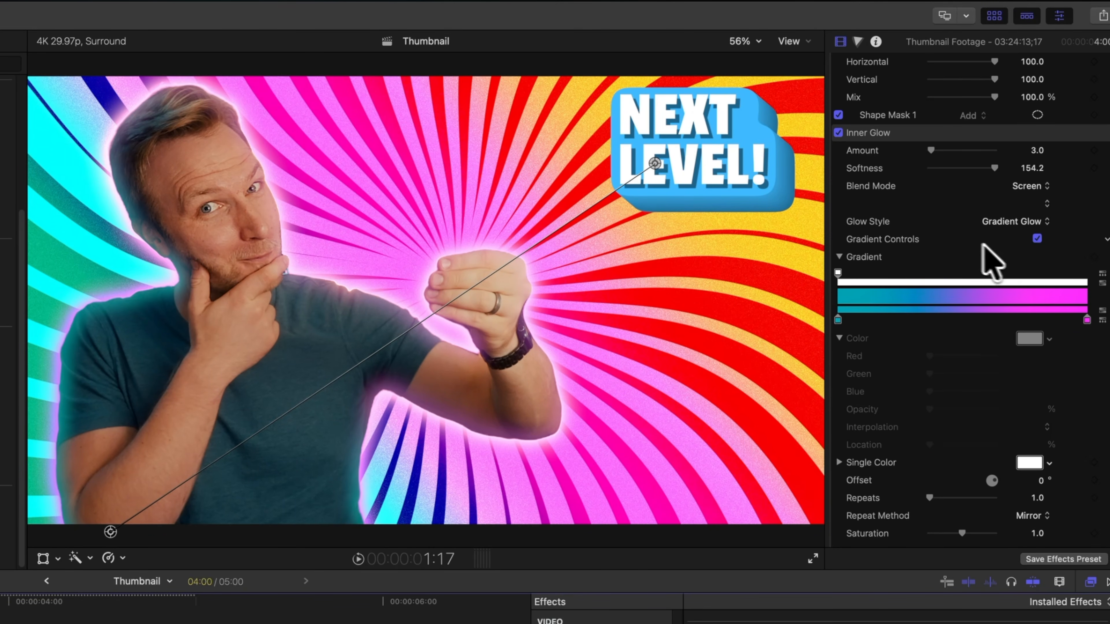
scroll(922, 245, down, 15)
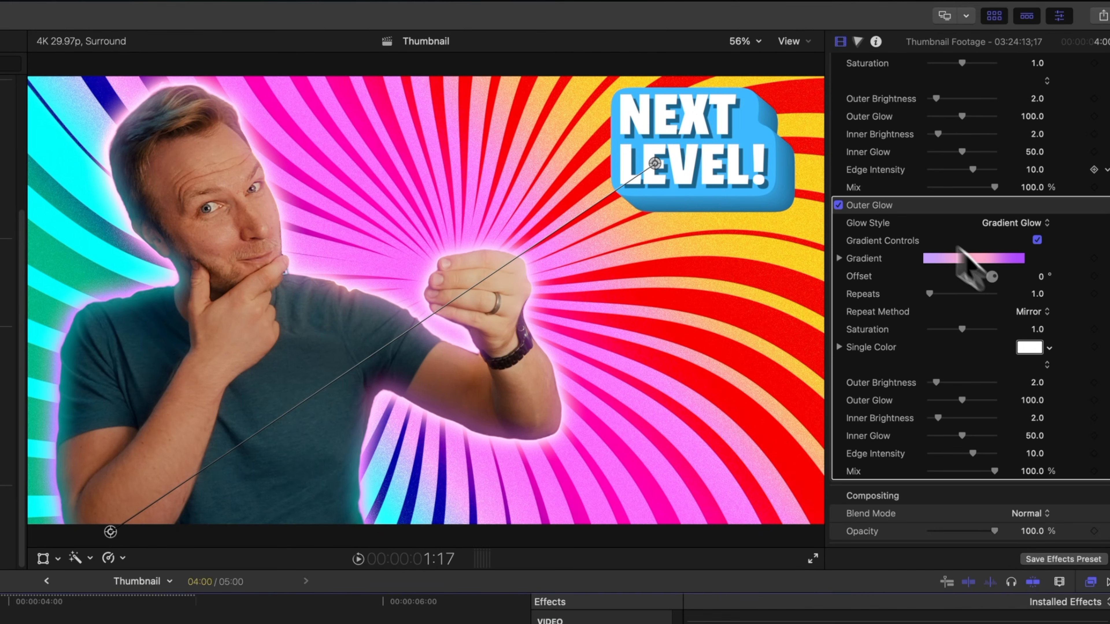
click(1022, 221)
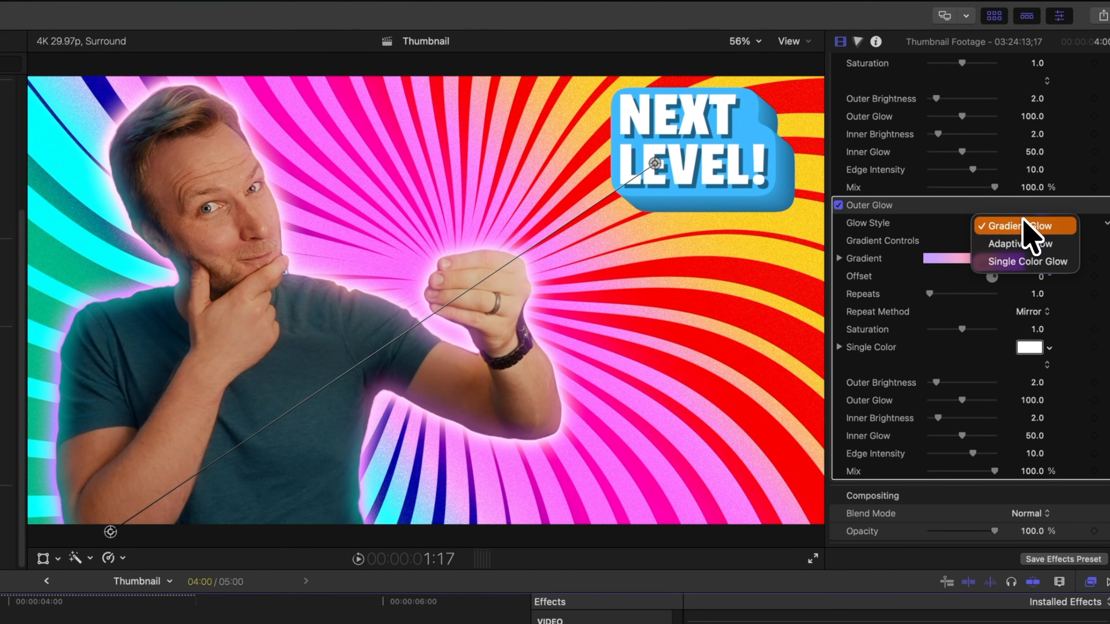
click(1013, 241)
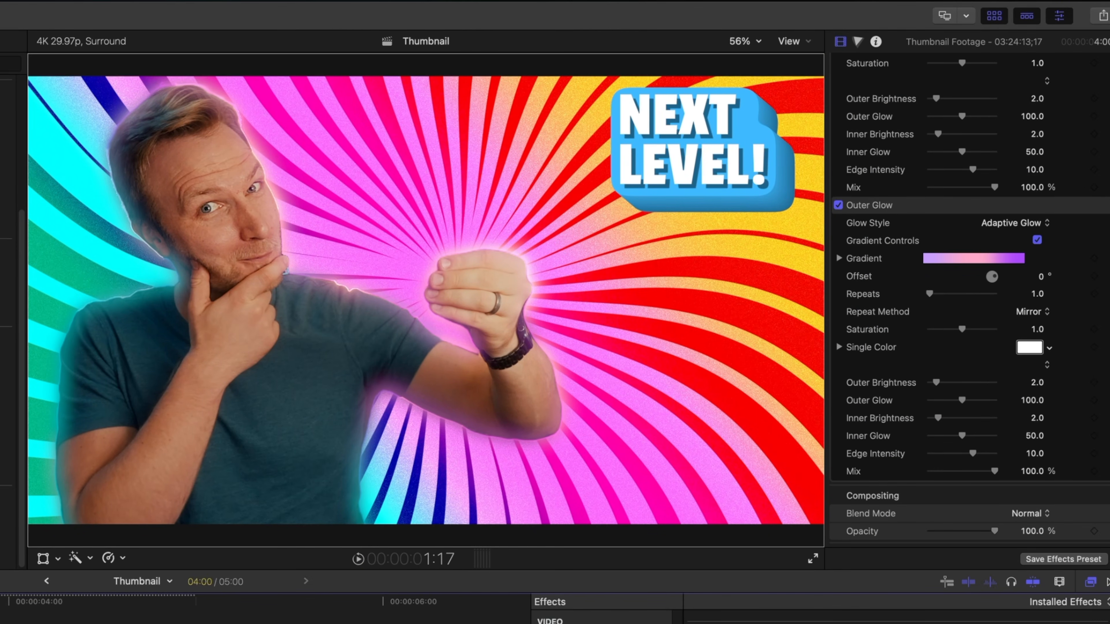
- Give the "NEXT LEVEL!" title an Outer Glow with the Adaptive Glow style
click(695, 145)
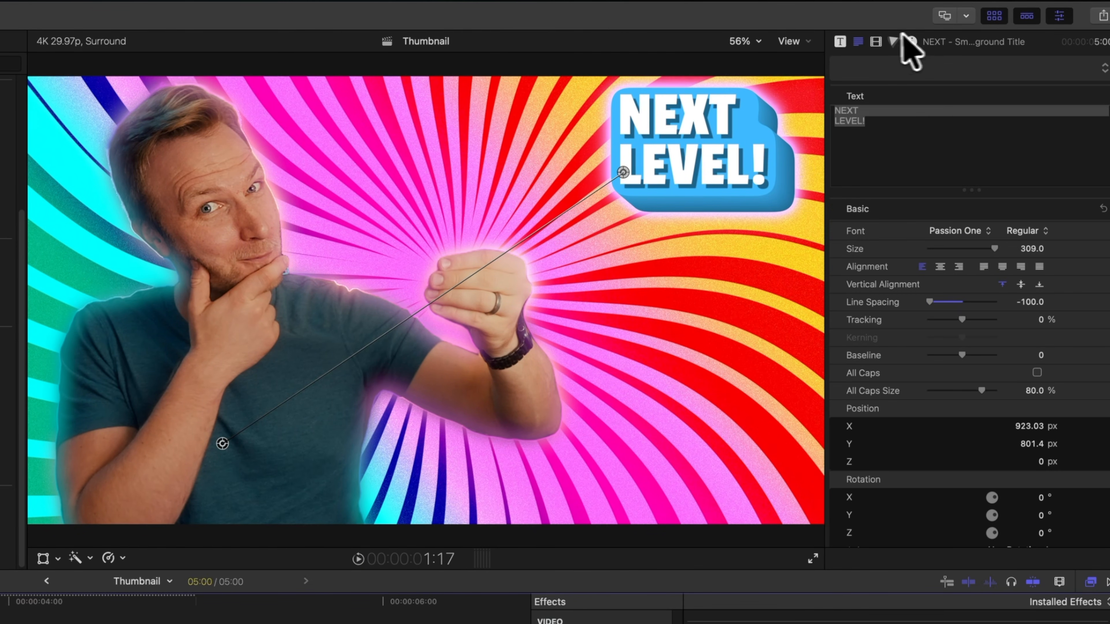
click(876, 41)
scroll(1041, 426, down, 10)
click(1036, 371)
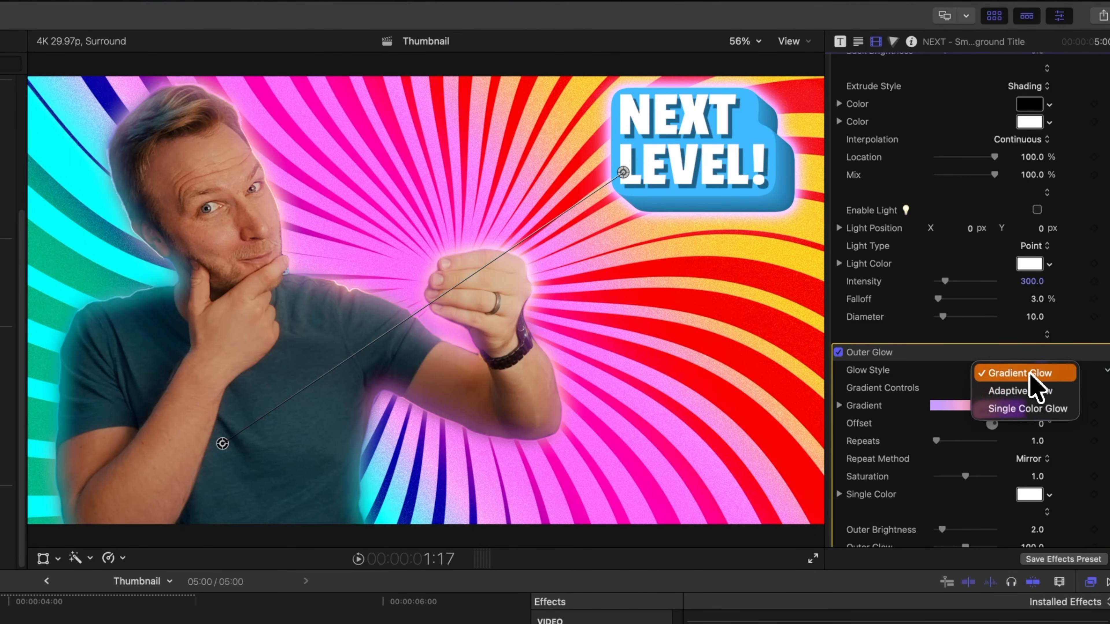
click(1028, 391)
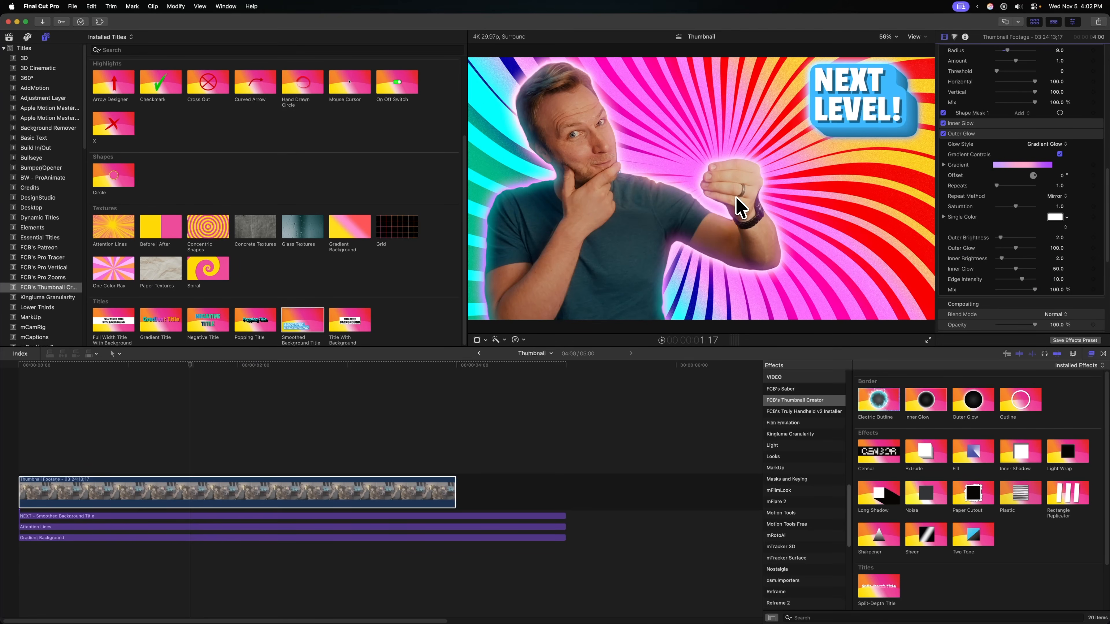
- Place the 1x1 graphic above the footage, scale it to 45.49%, and position it beside the raised hand at X -187.3, Y 120.7 px
click(10, 38)
drag(104, 181, 24, 453)
key(shift+t)
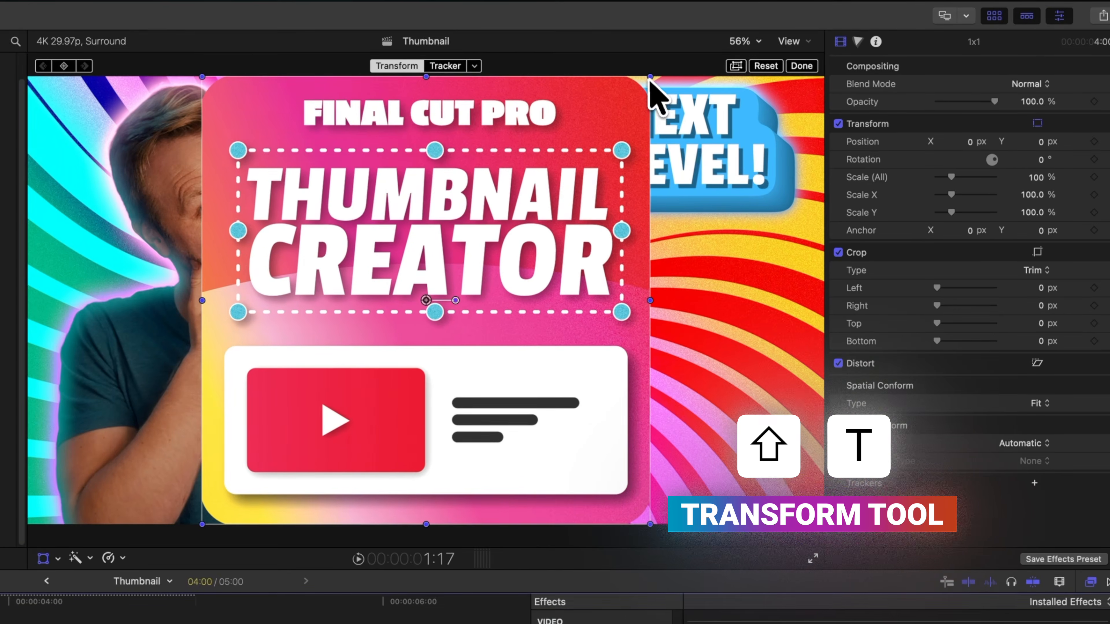
drag(836, 55, 803, 91)
drag(597, 127, 513, 205)
drag(403, 340, 358, 316)
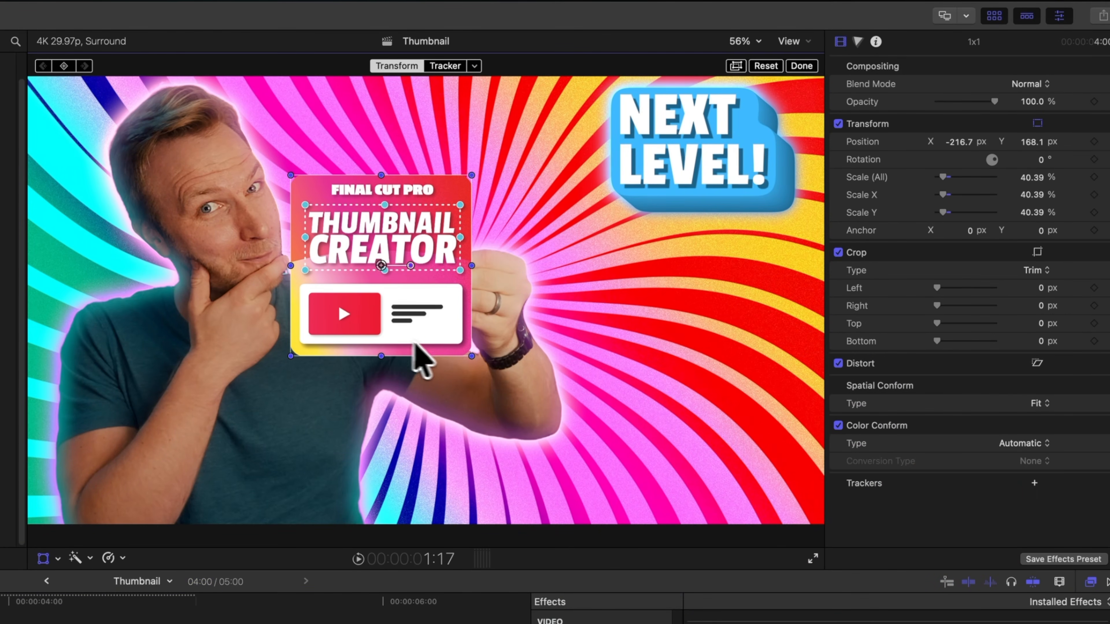
drag(471, 356, 479, 362)
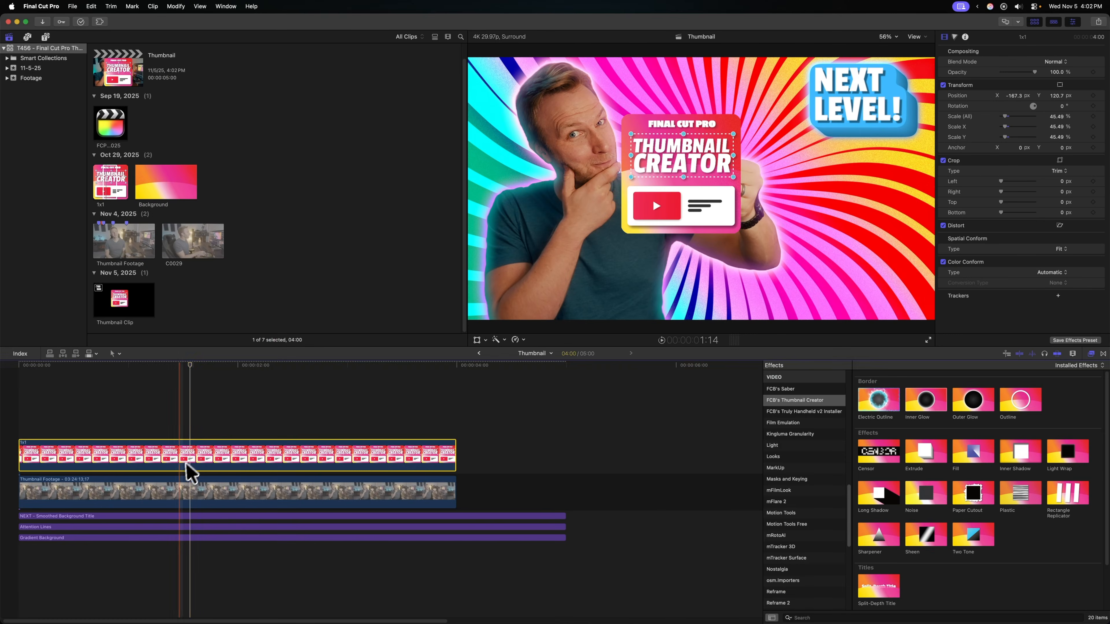
- Duplicate the Thumbnail Footage clip onto the layer above the 1x1 graphic
key(alt)
drag(191, 479, 176, 353)
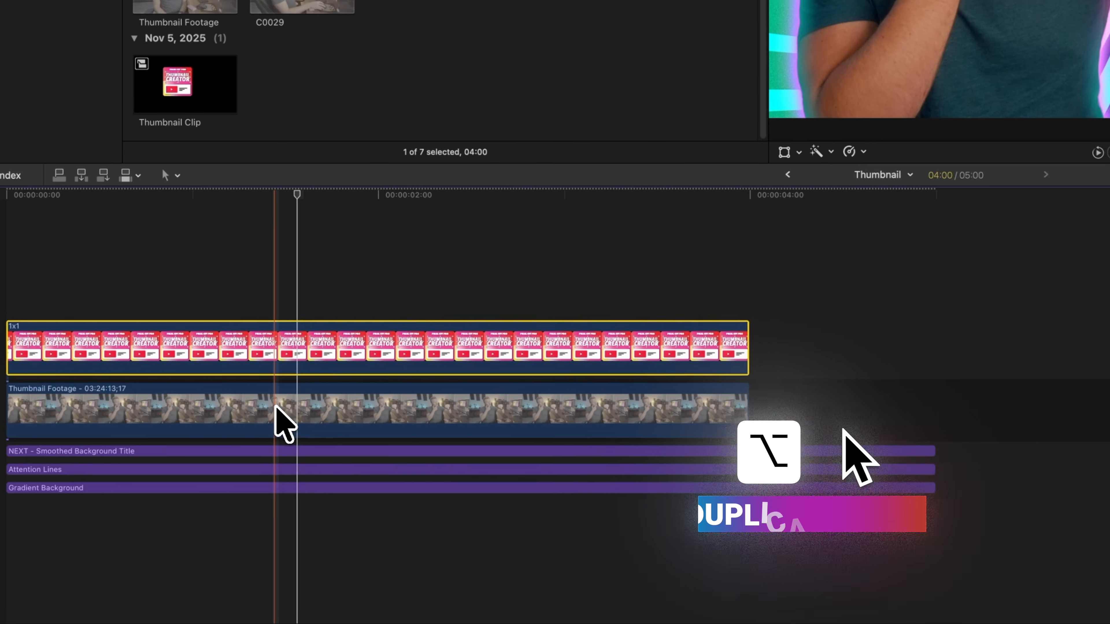
drag(253, 212, 300, 218)
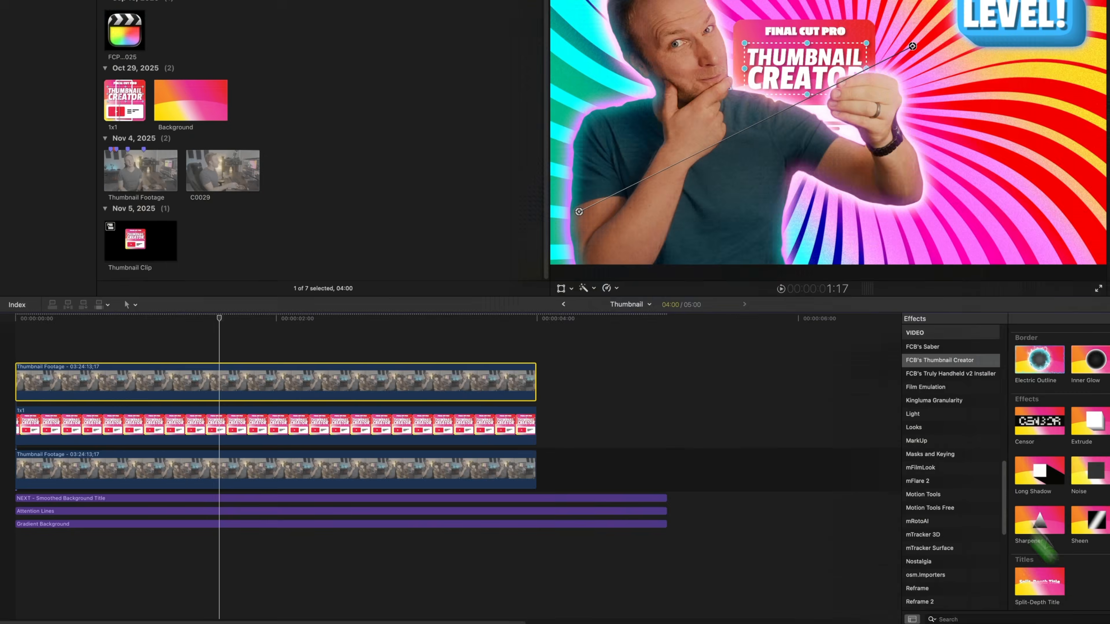
- Find the Draw Mask effect among all effects and apply it to the duplicated footage clip
scroll(948, 420, up, 10)
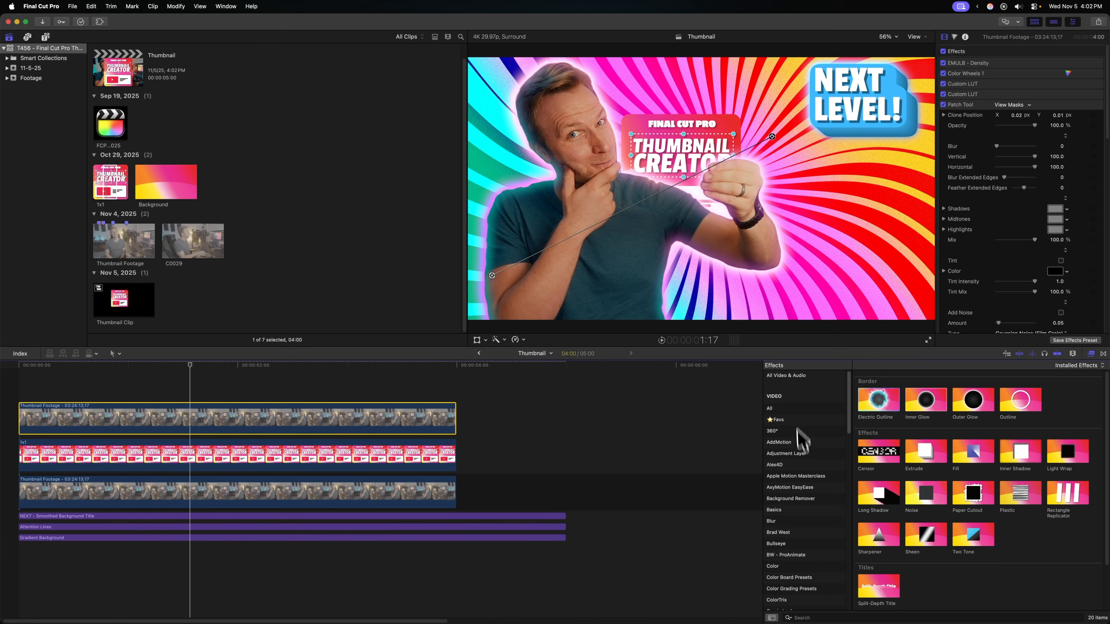
click(790, 377)
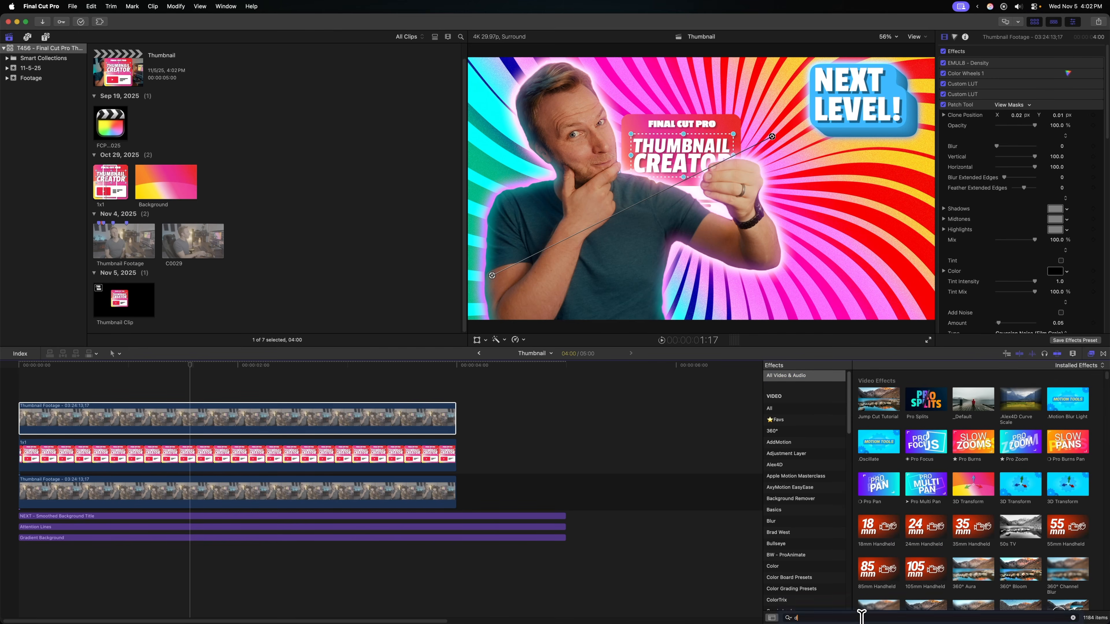
drag(880, 409, 241, 424)
- Draw a closed mask around the raised hand on the duplicated footage so only the hand overlaps the graphic
click(695, 150)
click(697, 188)
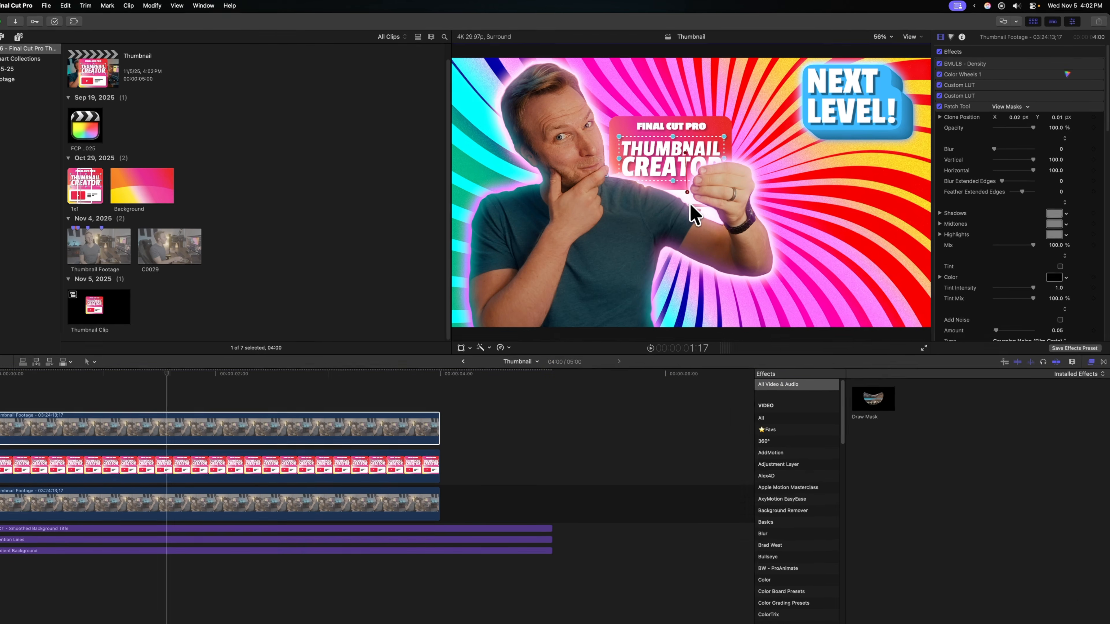
click(701, 202)
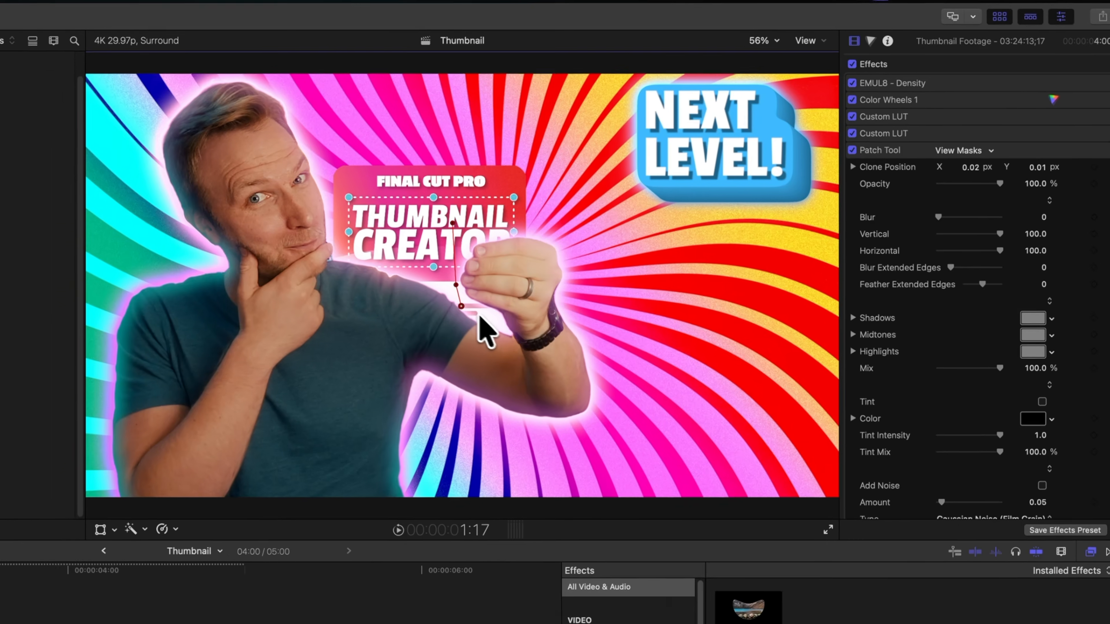
click(489, 319)
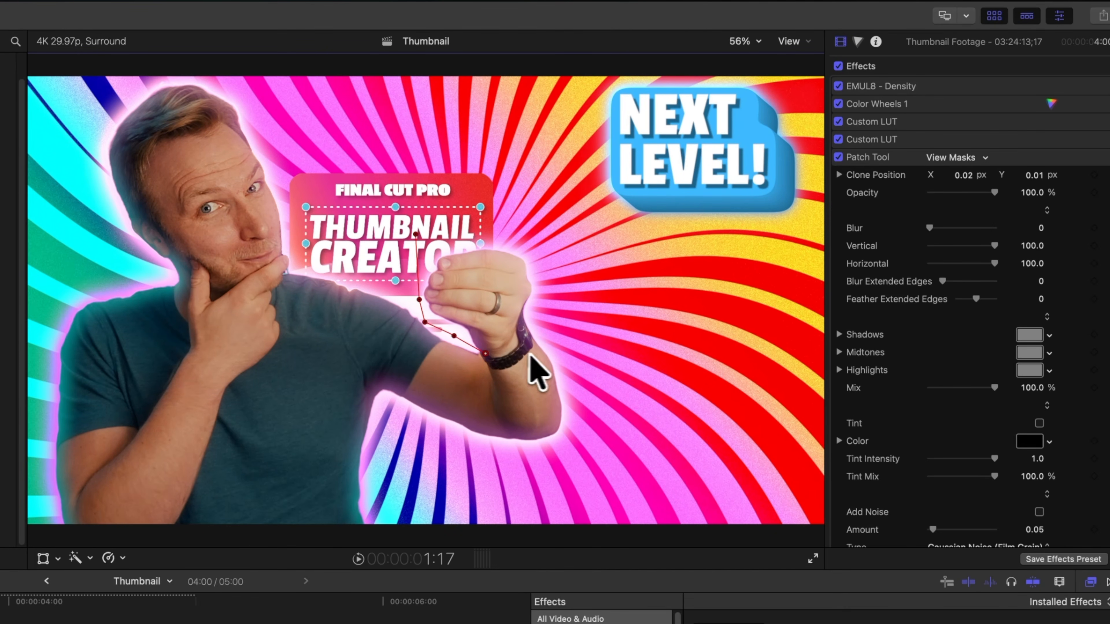
click(416, 236)
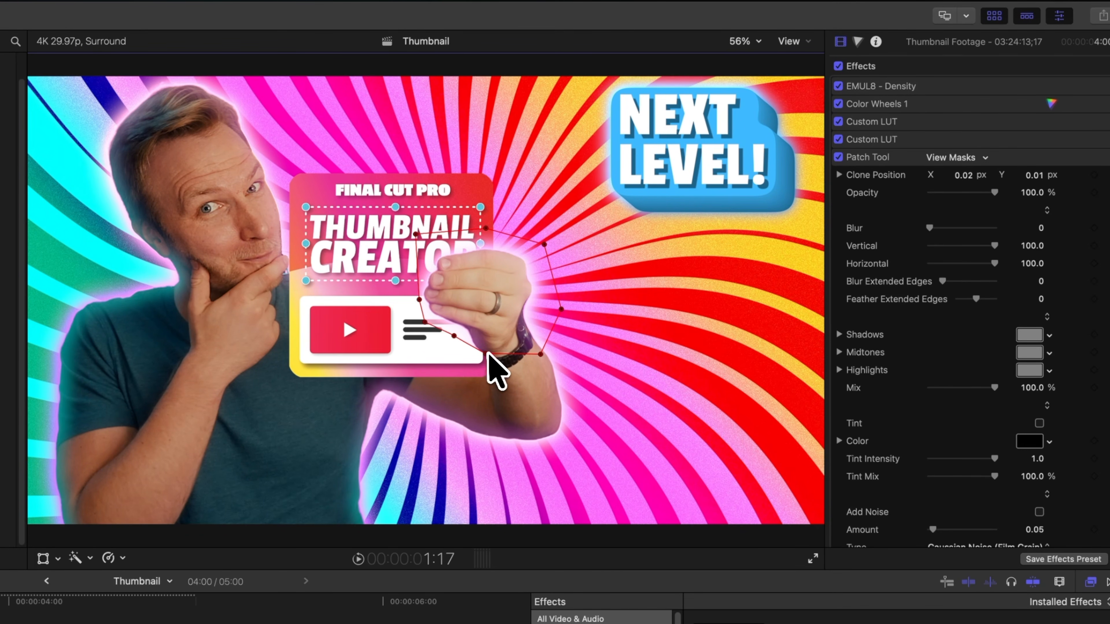
- Refine the mask outline around the hand with a Draw Mask feather of 34, and play back the result
scroll(979, 408, down, 10)
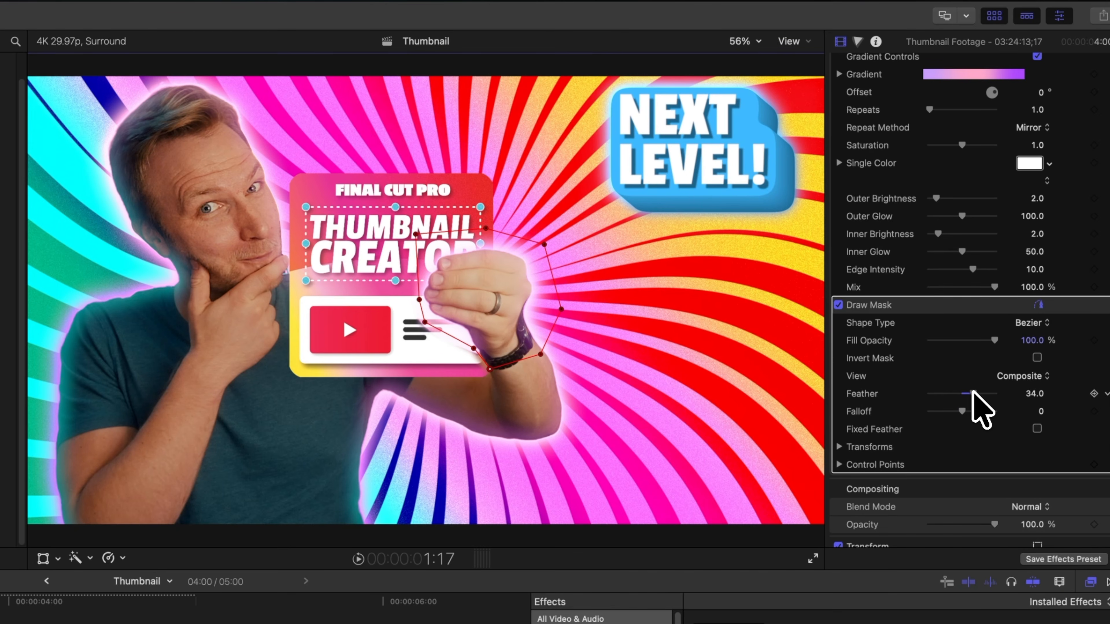
drag(424, 321, 430, 315)
key(Home)
key(space)
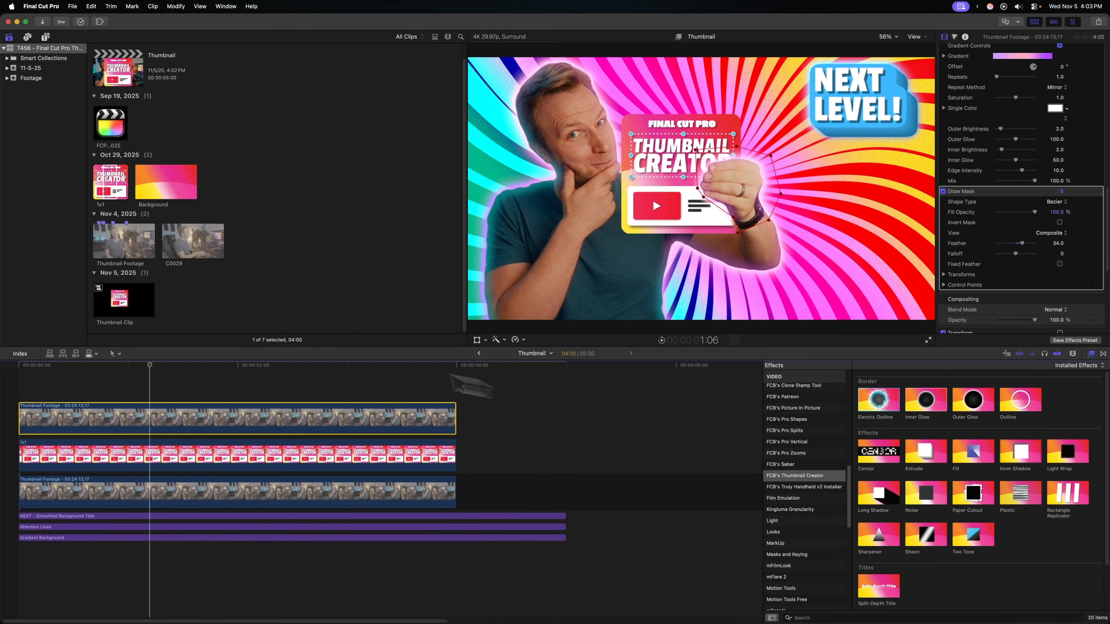
- Place the FCP logo 2025 image beneath the lower footage clip, above the title layer, and rotate it to 13.8°
click(112, 120)
drag(112, 121, 23, 521)
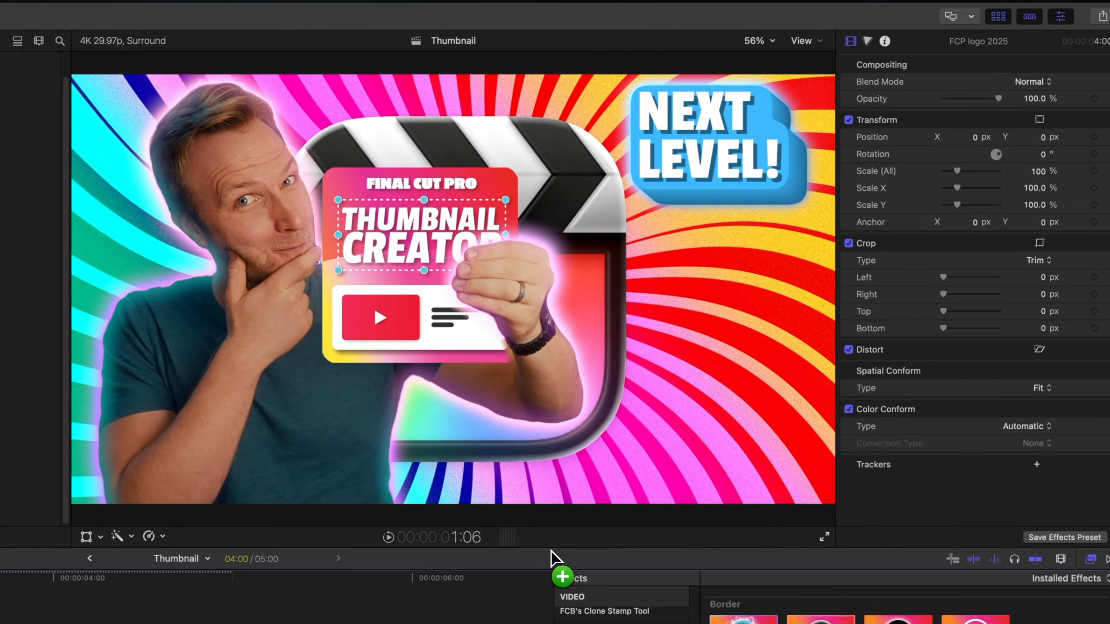
key(shift+t)
drag(554, 455, 767, 514)
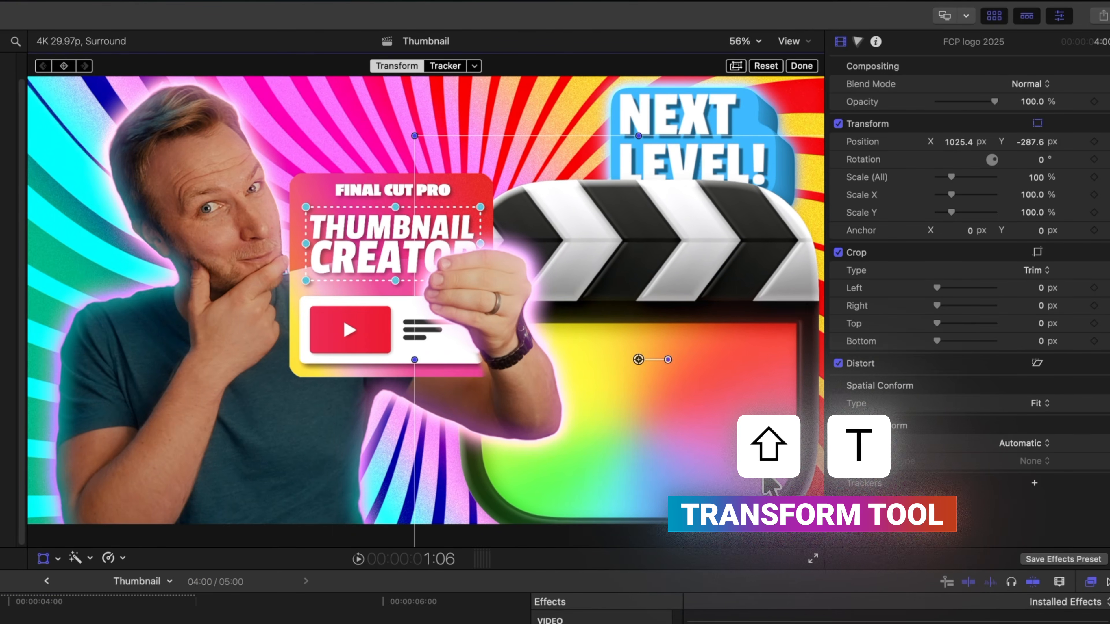
mouse_move(674, 360)
mouse_down()
mouse_move(683, 356)
mouse_move(671, 351)
mouse_up()
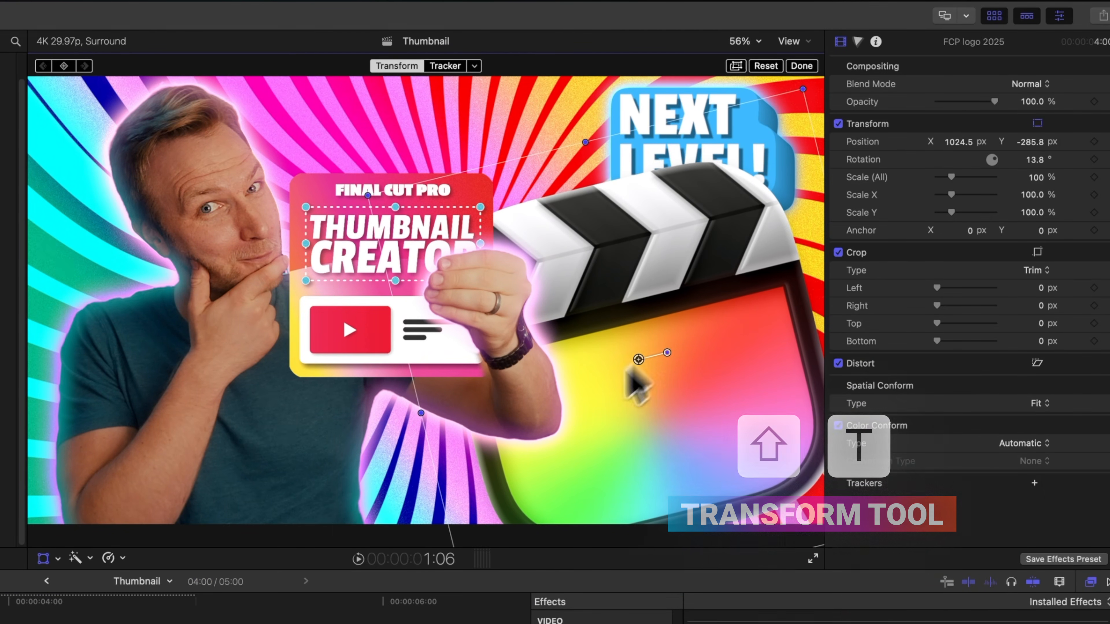
- Scale the FCP logo to 44.45% and position it behind the raised hand at X 727.9, Y 73.0 px
drag(368, 197, 547, 284)
drag(639, 359, 434, 284)
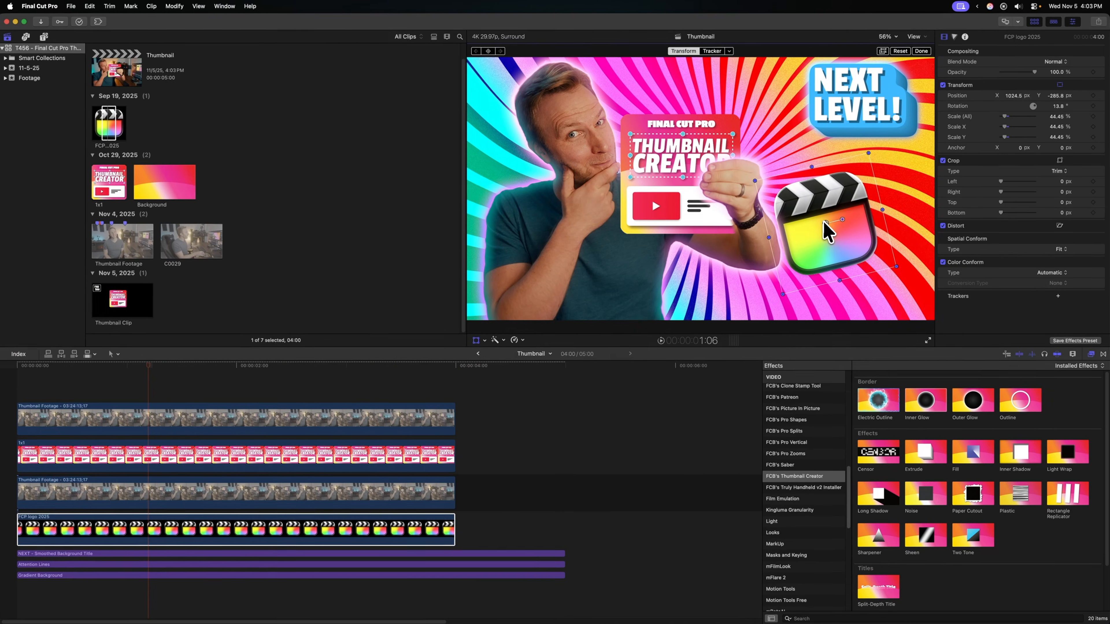
drag(708, 177, 789, 180)
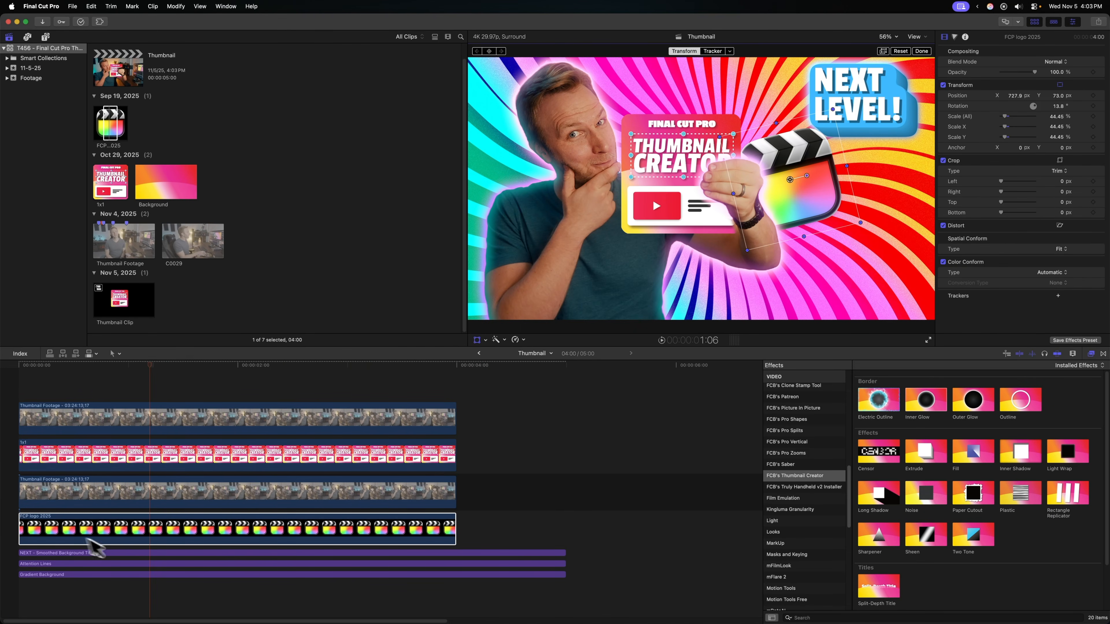
- Convert the FCP logo clip into a new compound clip
click(147, 542)
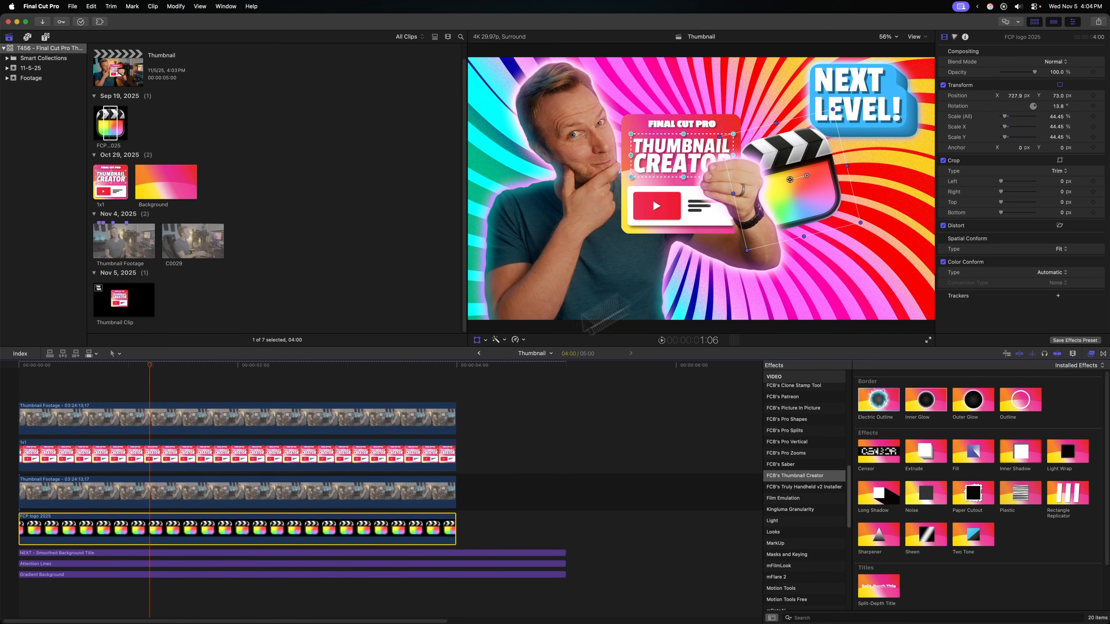
right_click(158, 528)
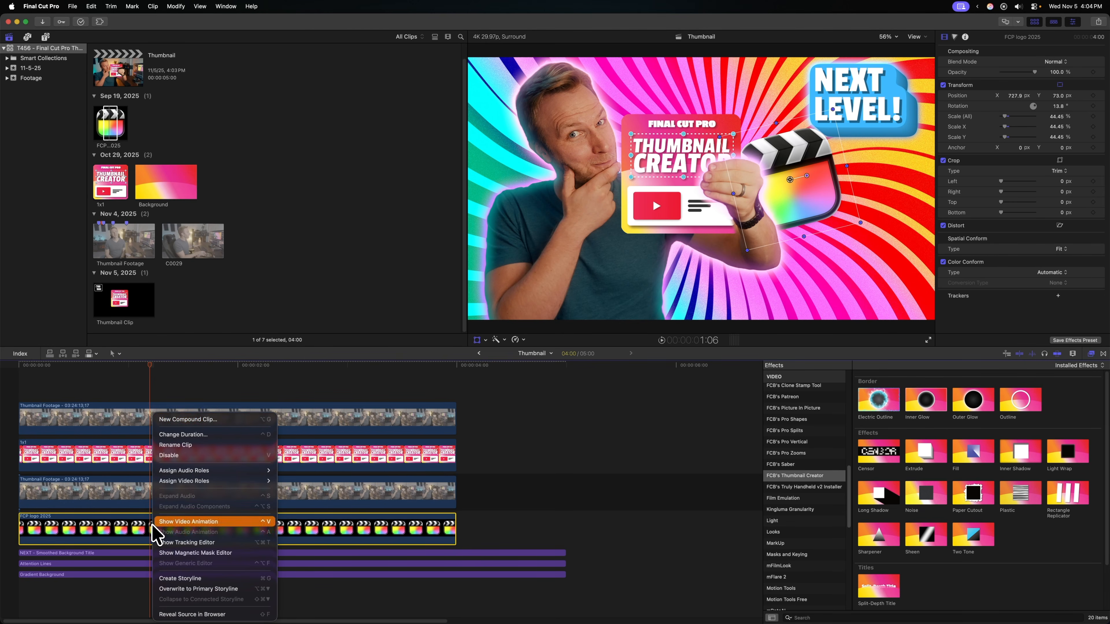
click(209, 419)
click(673, 335)
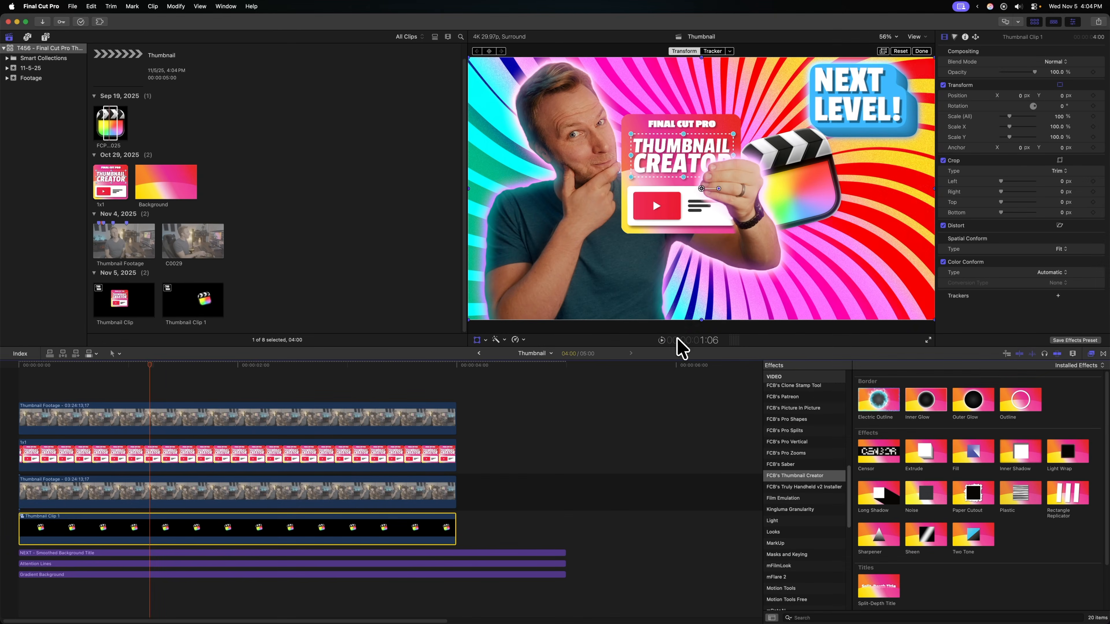
- Try the Rectangle Replicator effect on the logo compound clip with an enlarged, slightly rotated grid, and remove the effect
drag(1068, 494, 309, 540)
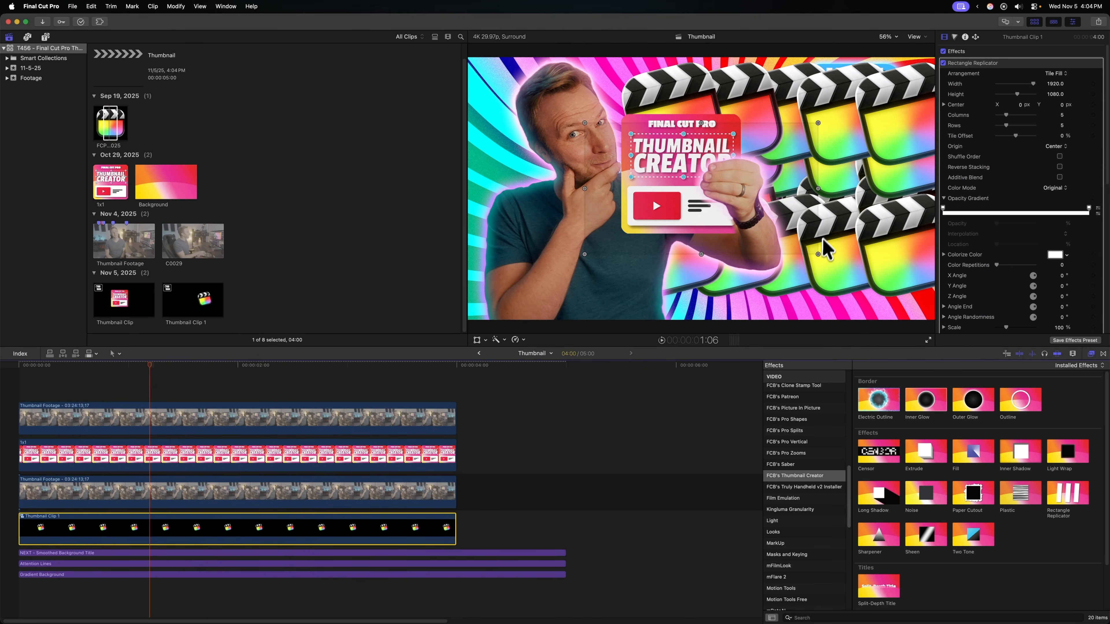
drag(818, 255, 1061, 422)
drag(761, 147, 610, 179)
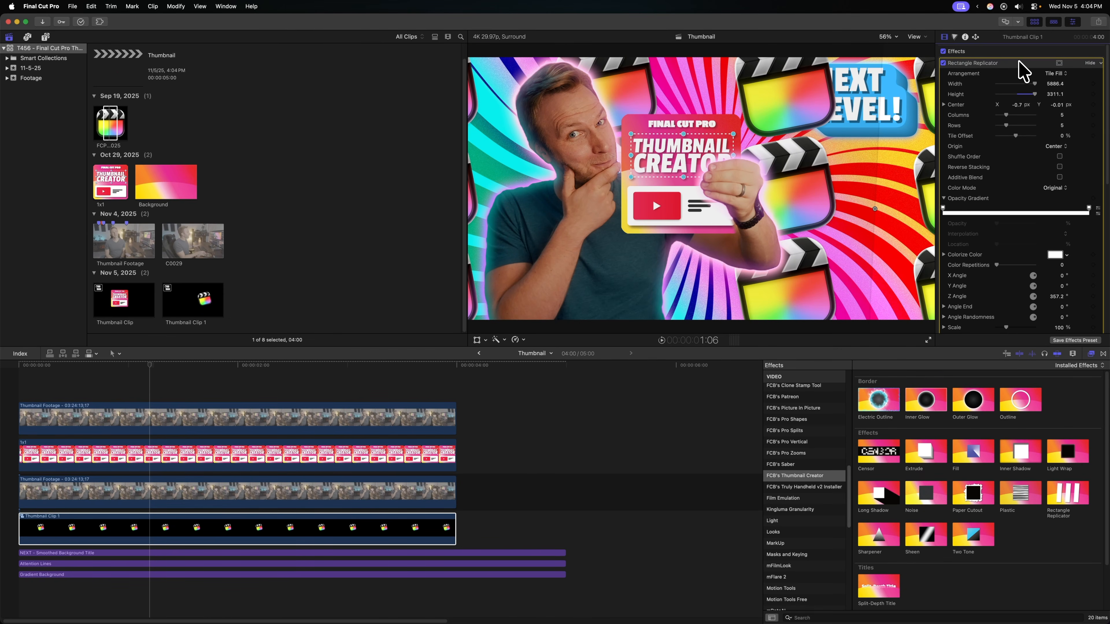
key(Delete)
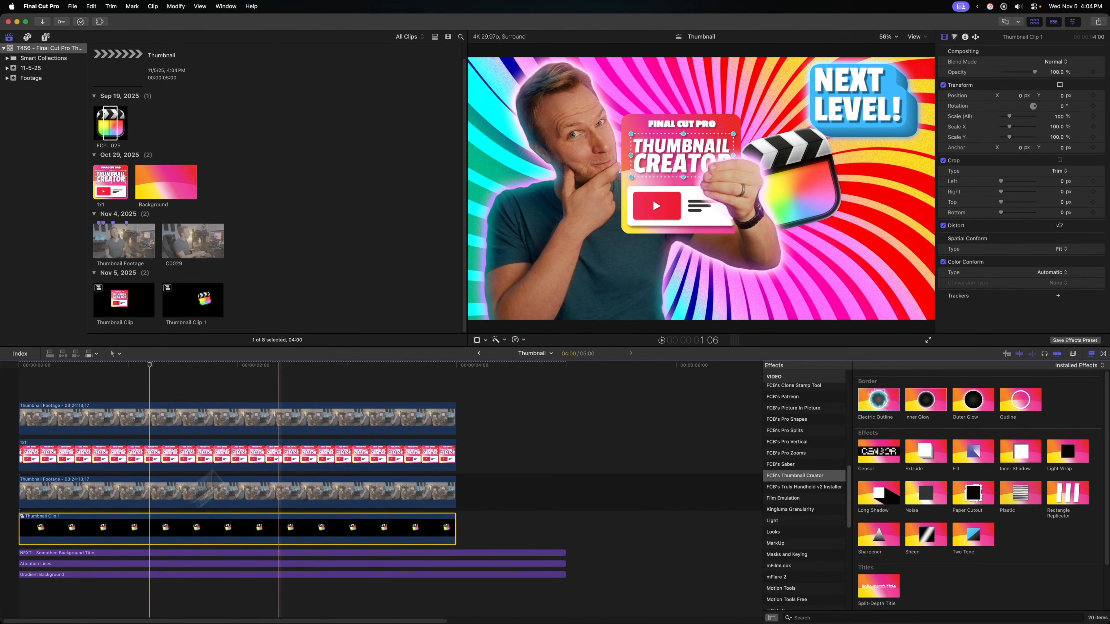
- Enlarge the logo compound clip to 260.86% and position it in the lower-right of the frame at X -912.8, Y -821.7 px
key(shift+t)
click(746, 226)
key(super+minus)
key(super+minus)
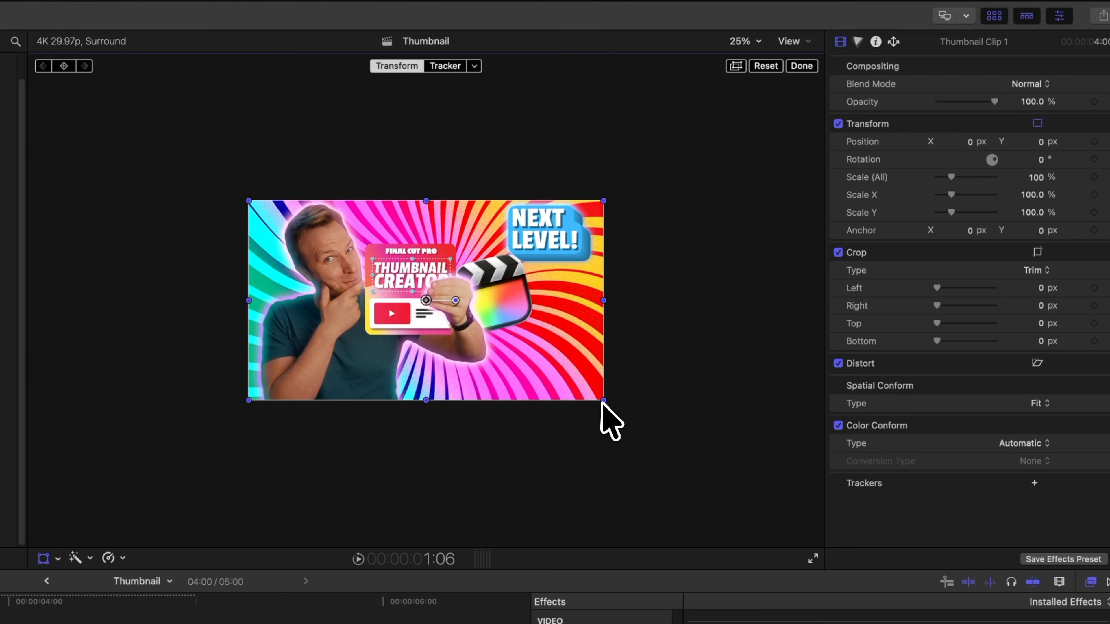
drag(807, 257, 852, 317)
mouse_move(590, 366)
mouse_down()
mouse_move(557, 461)
mouse_move(588, 384)
mouse_up()
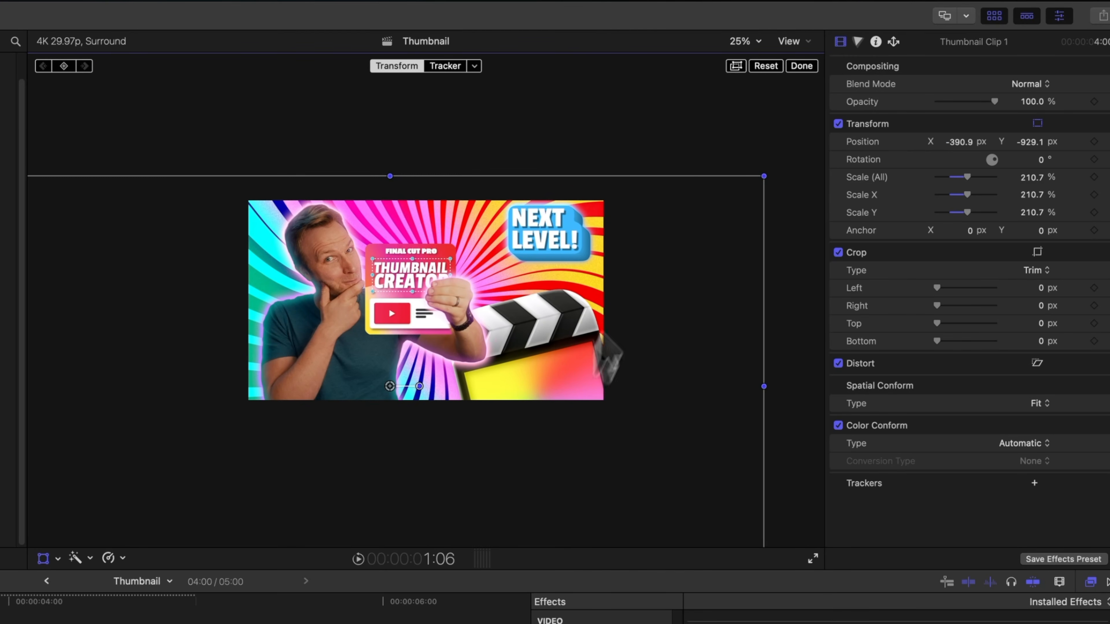
drag(743, 176, 783, 116)
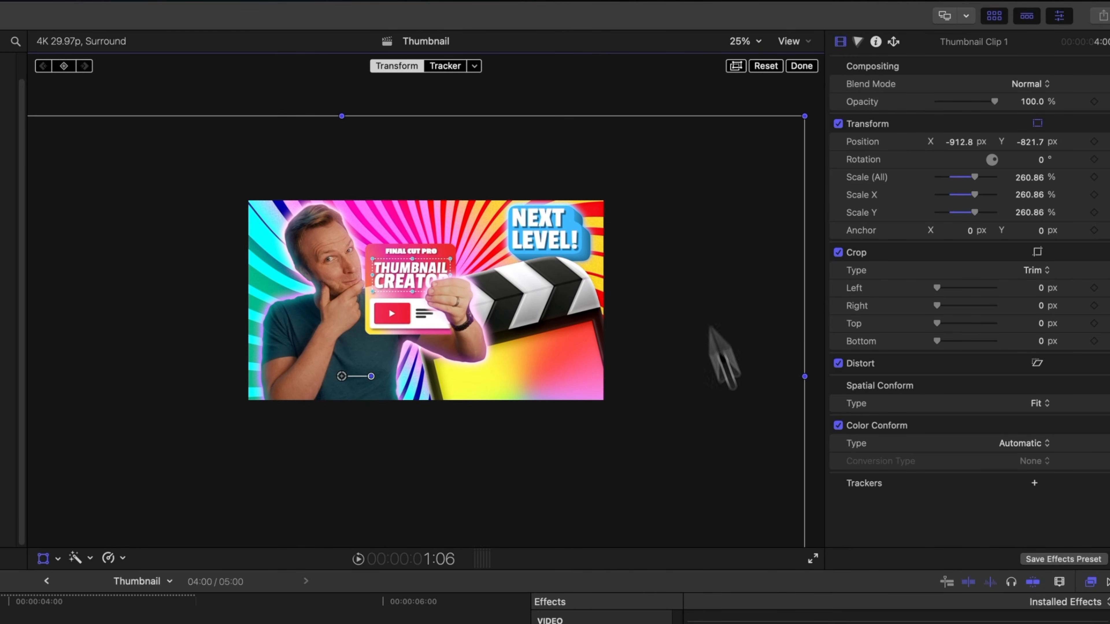
- Apply the Outer Glow effect to the logo compound clip with the Adaptive Glow style, and fit the frame in the viewer
key(super+2)
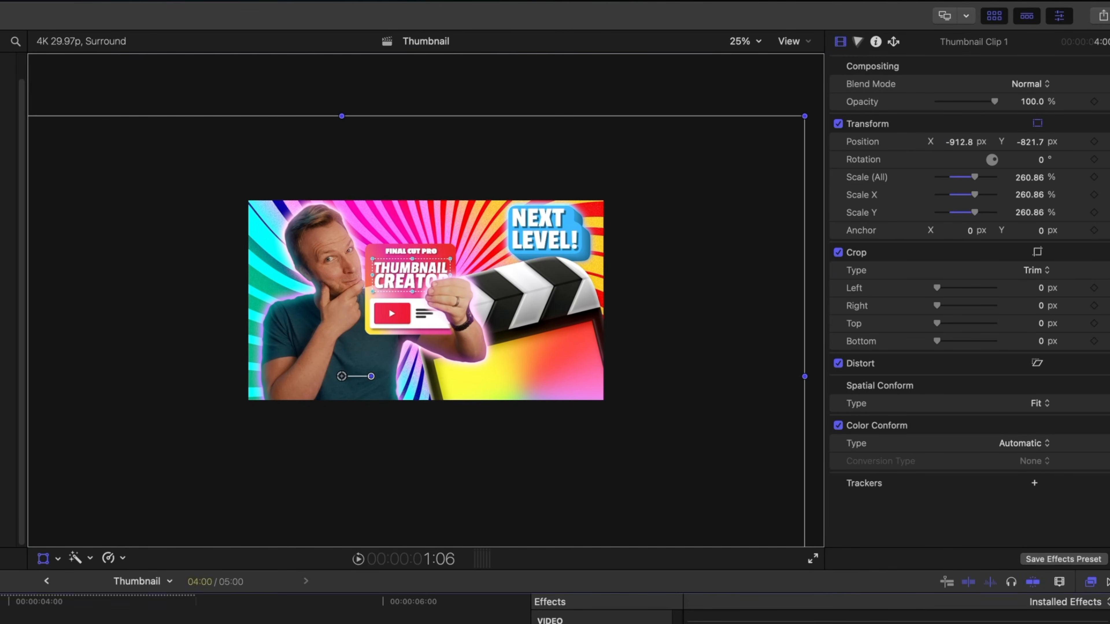
drag(721, 621, 188, 621)
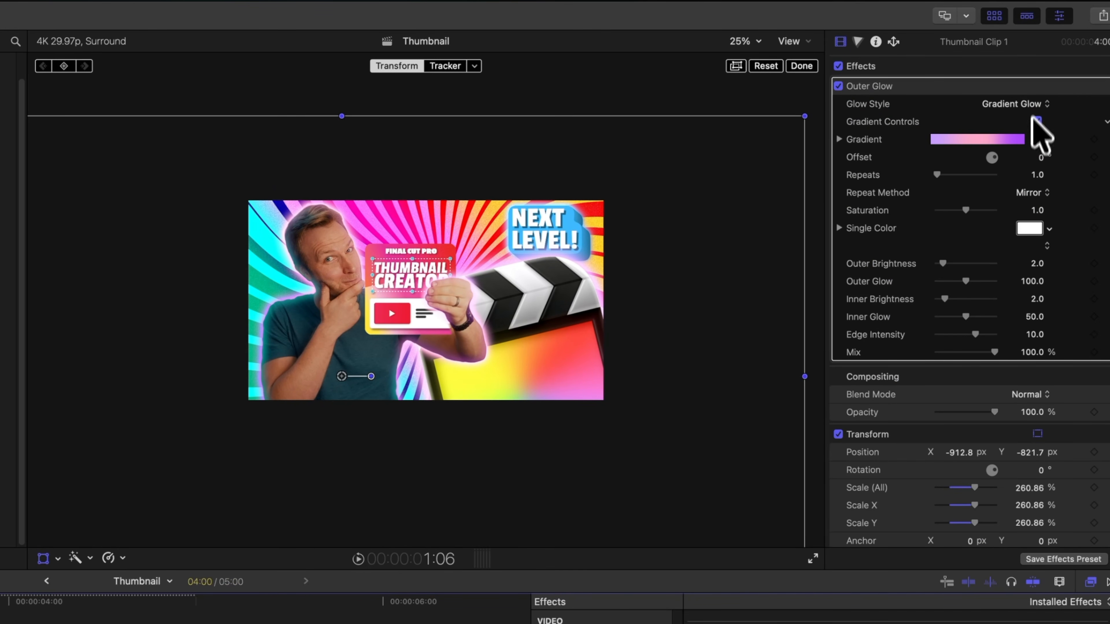
click(1041, 104)
click(1029, 128)
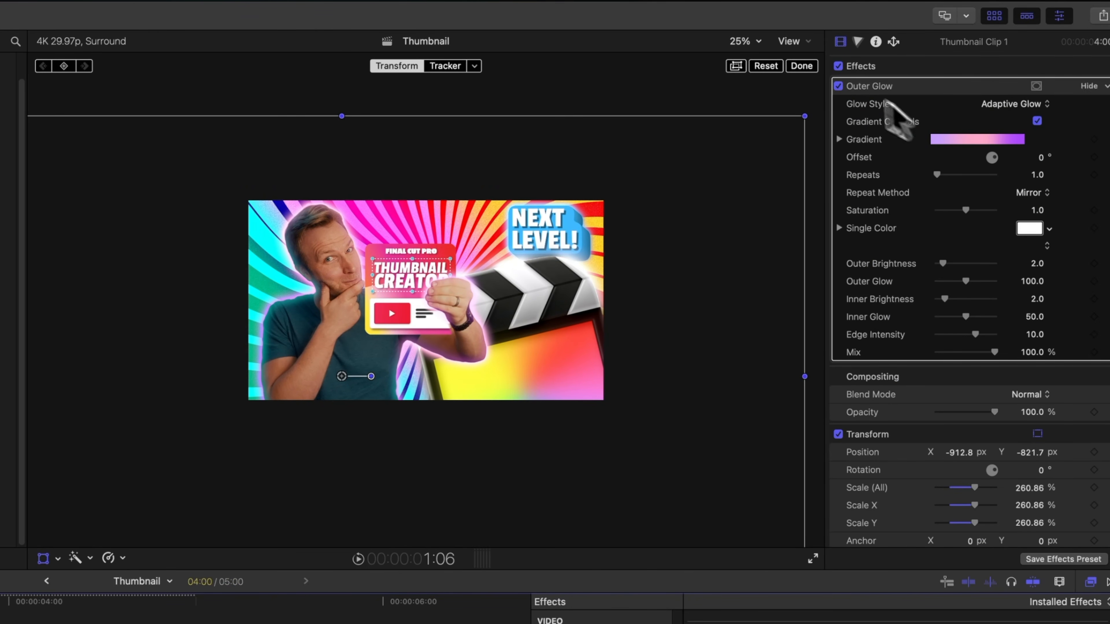
click(807, 69)
key(shift+z)
- Convert the 1x1 graphic clip into a new compound clip
click(2, 621)
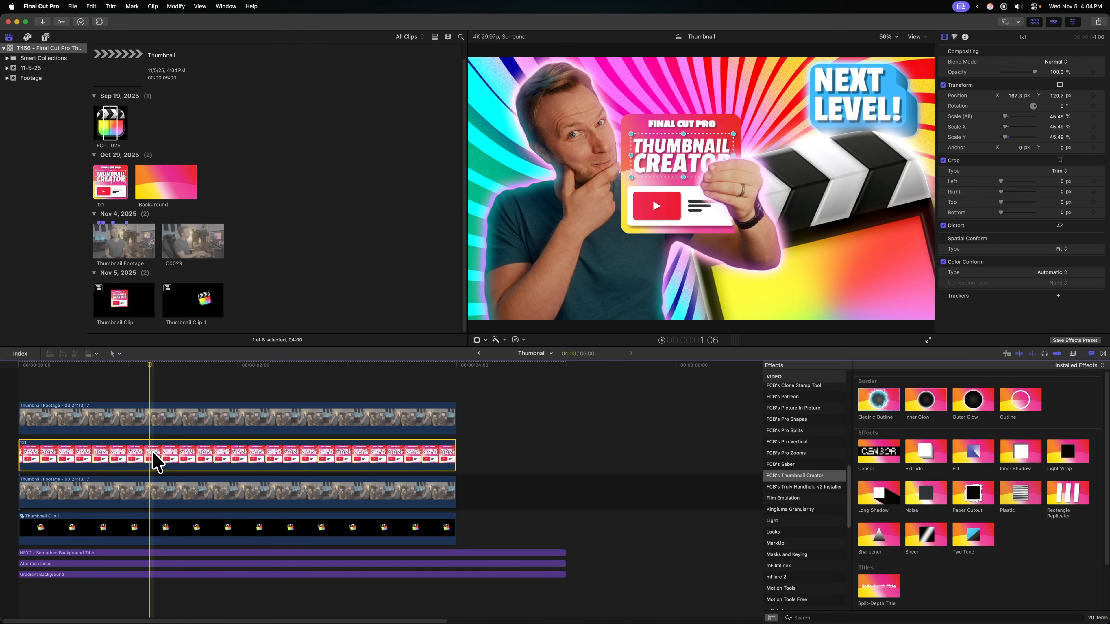
right_click(154, 456)
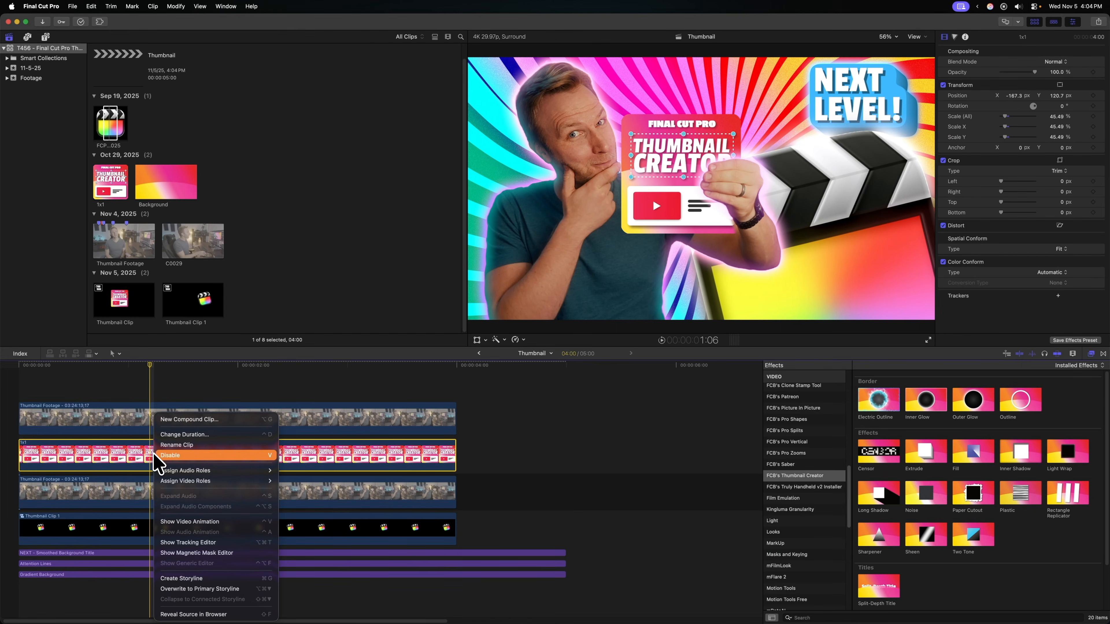
click(165, 421)
key(Return)
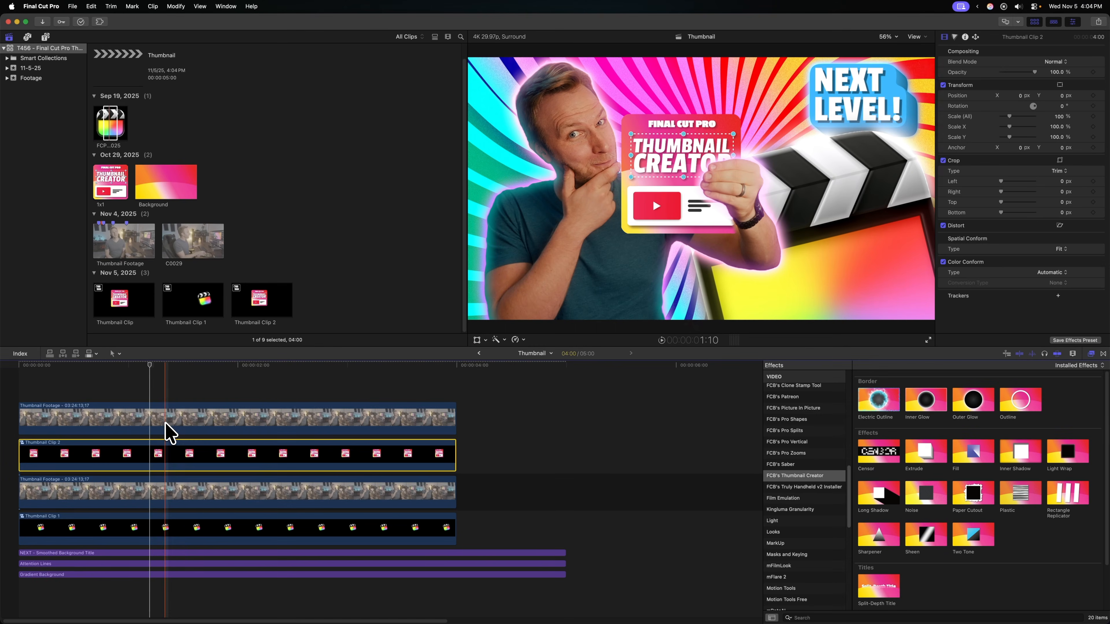
- Apply the Electric Outline effect to the 1x1 compound clip and shift its variation offset to X -0.32, Y 0.16 px
drag(894, 400, 201, 455)
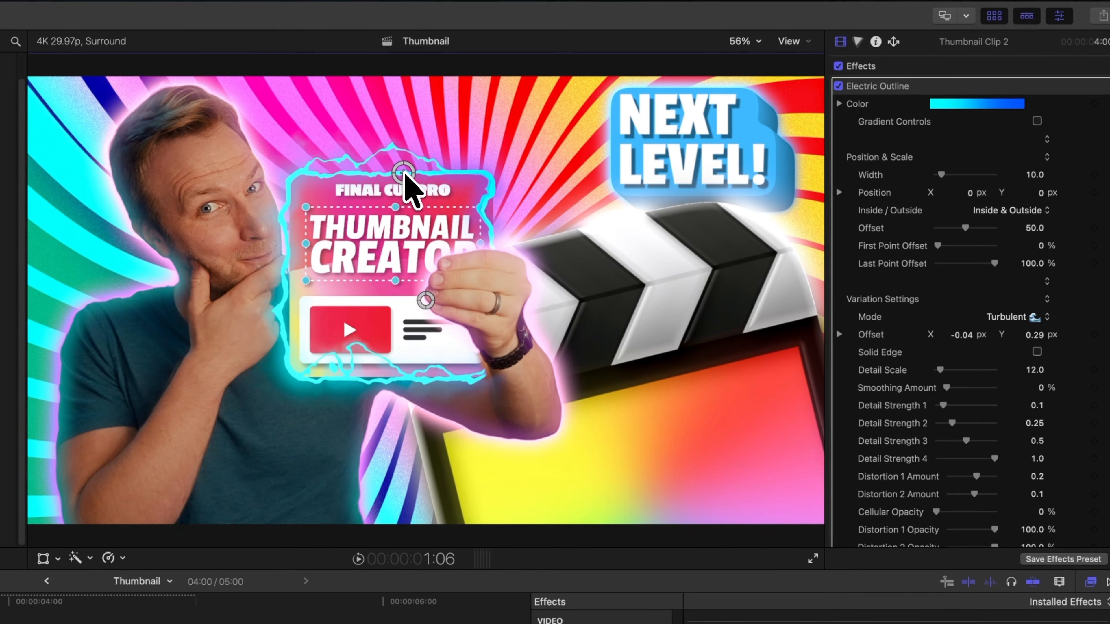
drag(453, 259, 288, 240)
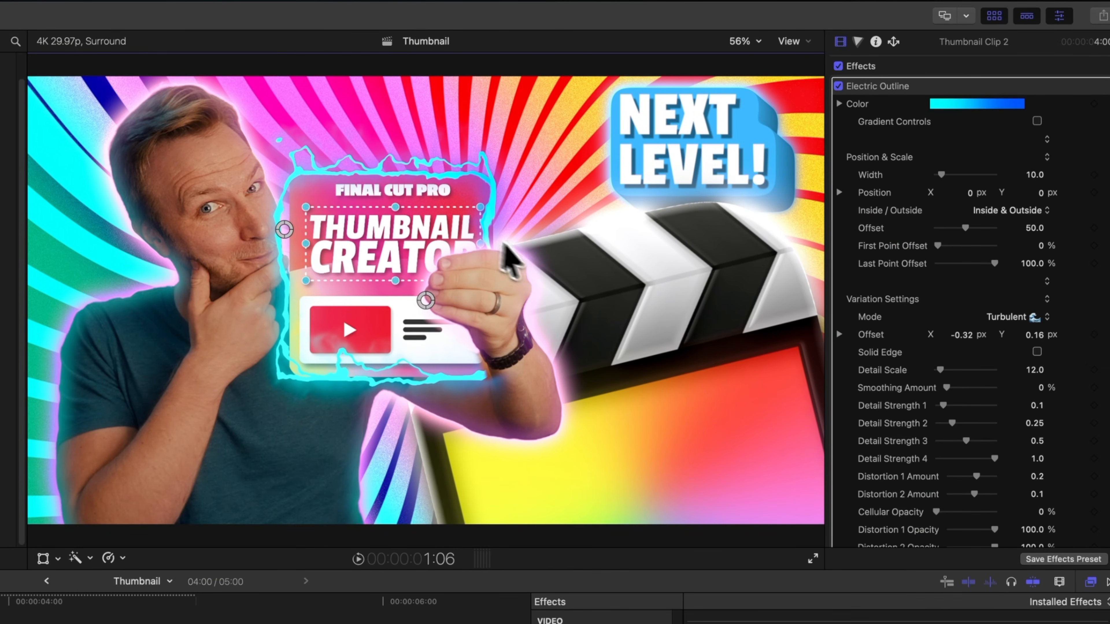
- Change the first color of the Electric Outline gradient from cyan to red
scroll(930, 298, down, 1)
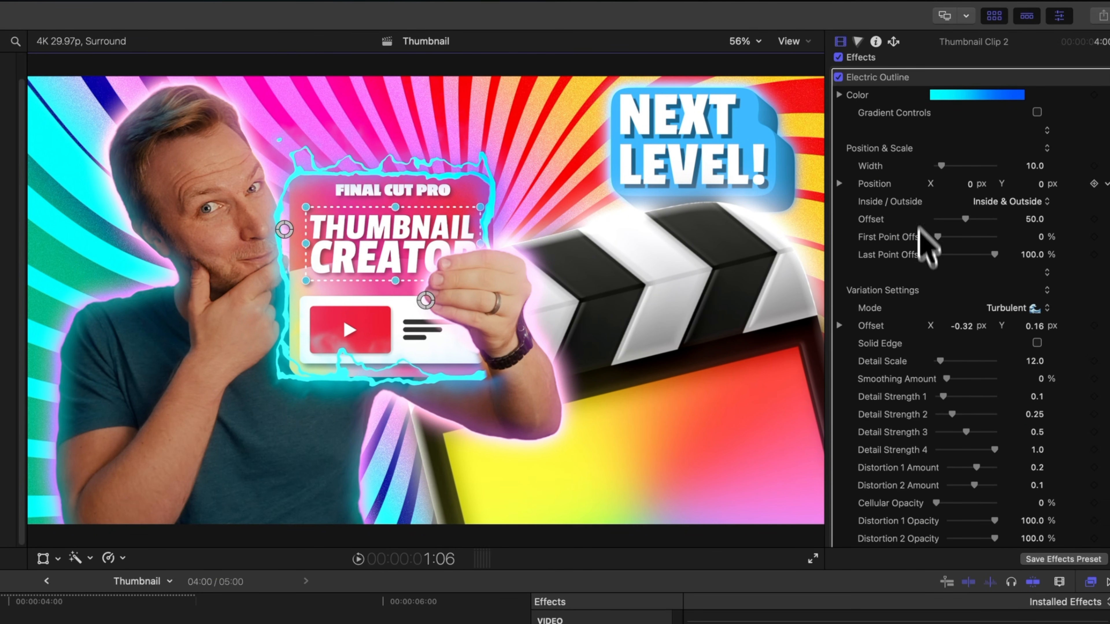
click(840, 94)
click(838, 158)
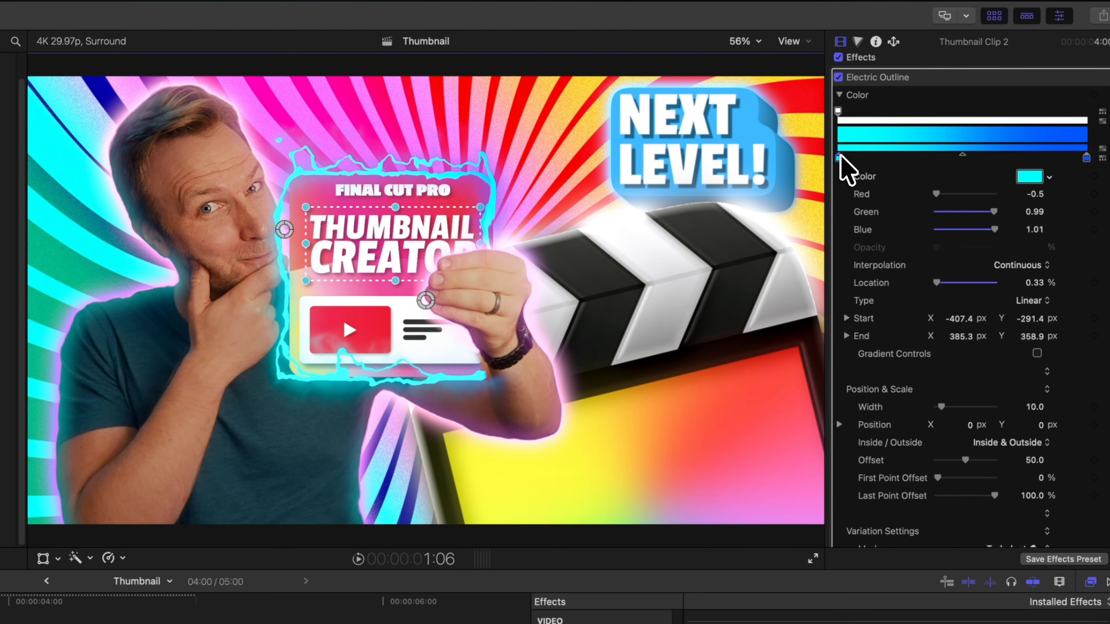
click(1030, 177)
click(142, 524)
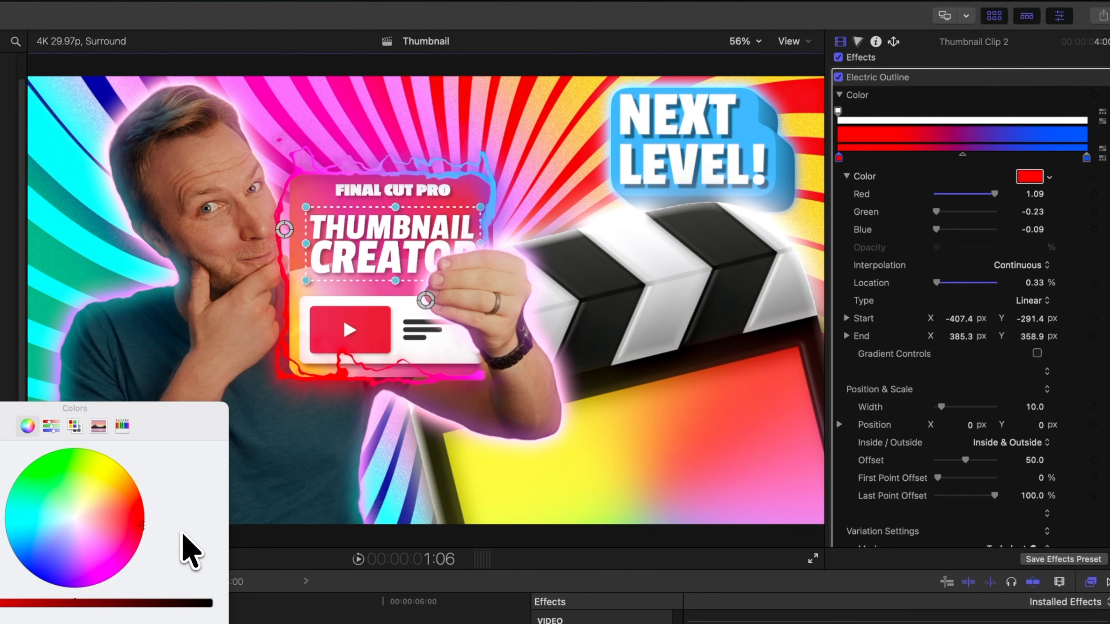
click(0, 408)
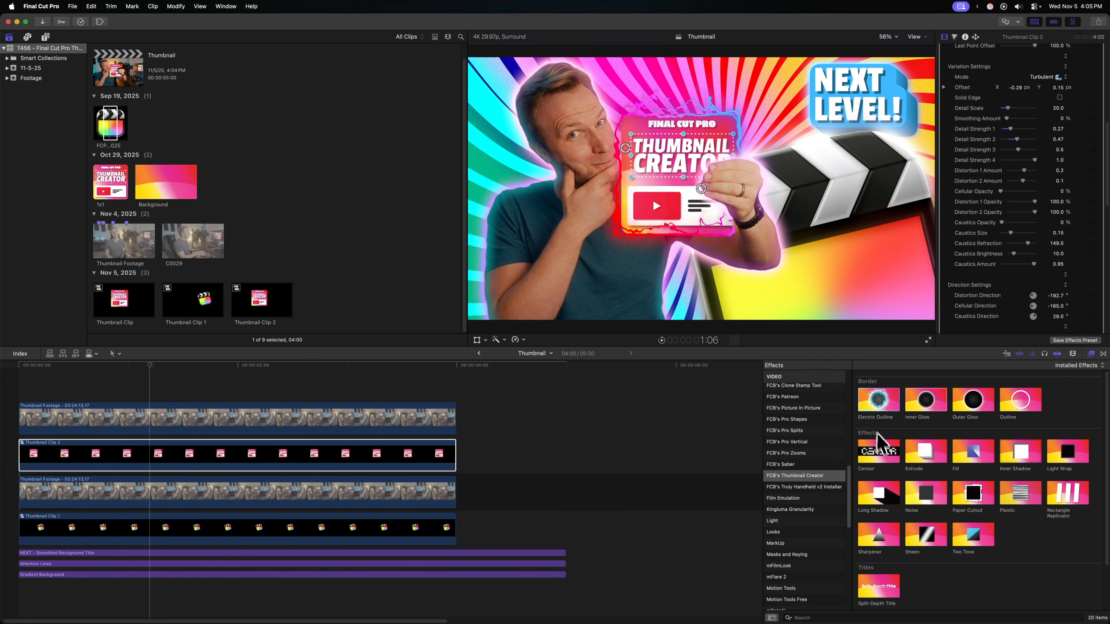
- Apply the Censor effect to the 1x1 compound clip and fit its mask over the "THUMBNAIL CREATOR" text
drag(886, 459, 267, 454)
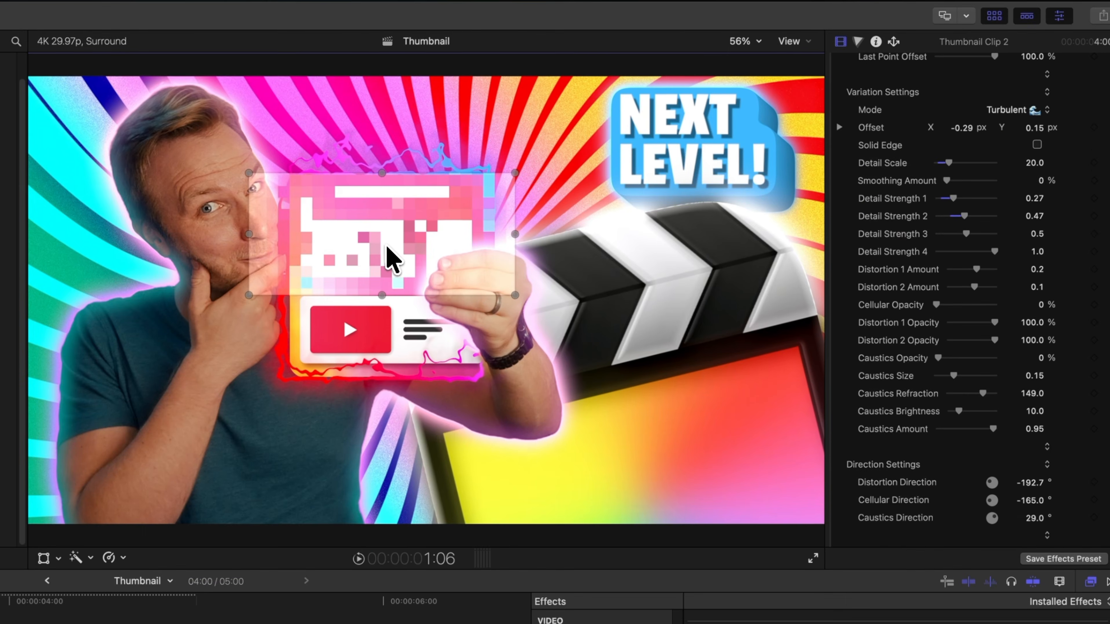
drag(387, 248, 399, 270)
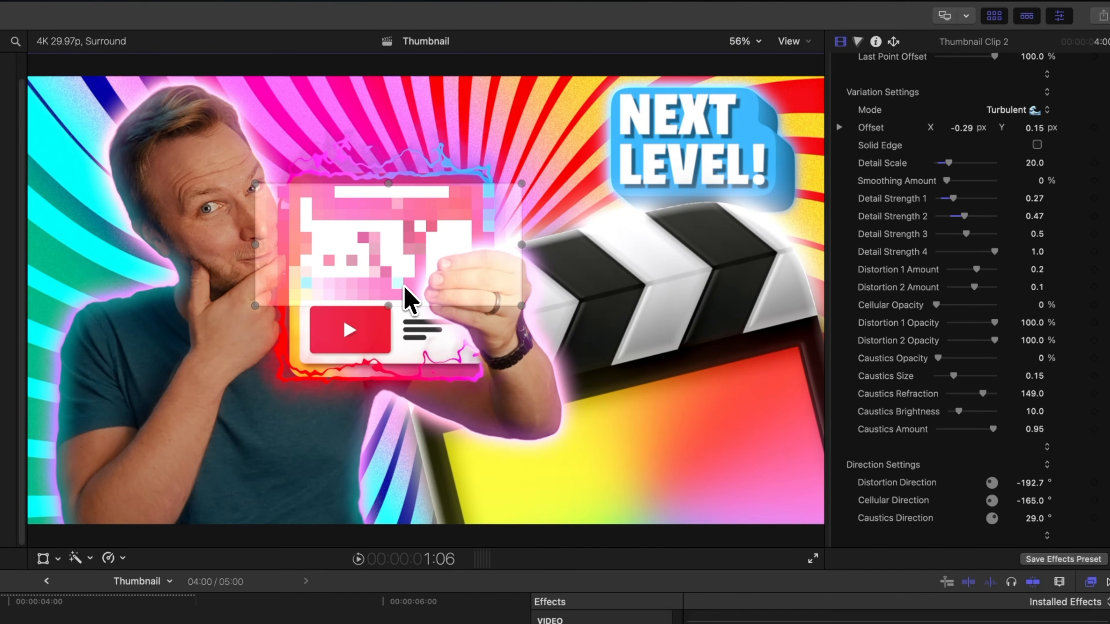
drag(523, 185, 500, 194)
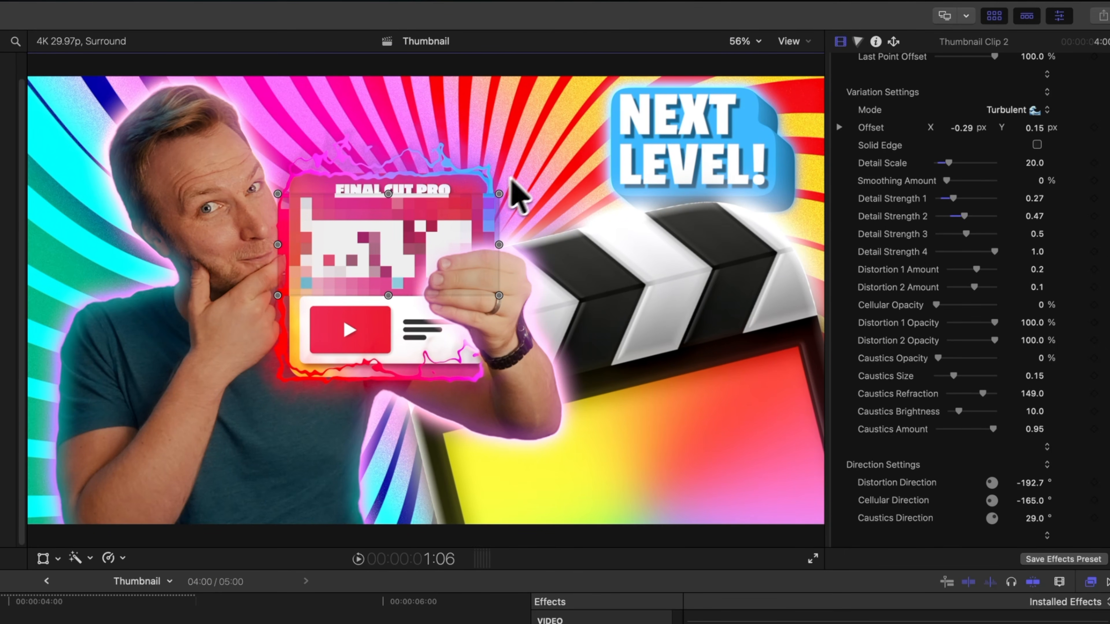
- Collapse the Electric Outline settings and compare the Censor effect with Quick Mask disabled and enabled
scroll(866, 100, up, 8)
scroll(868, 94, up, 5)
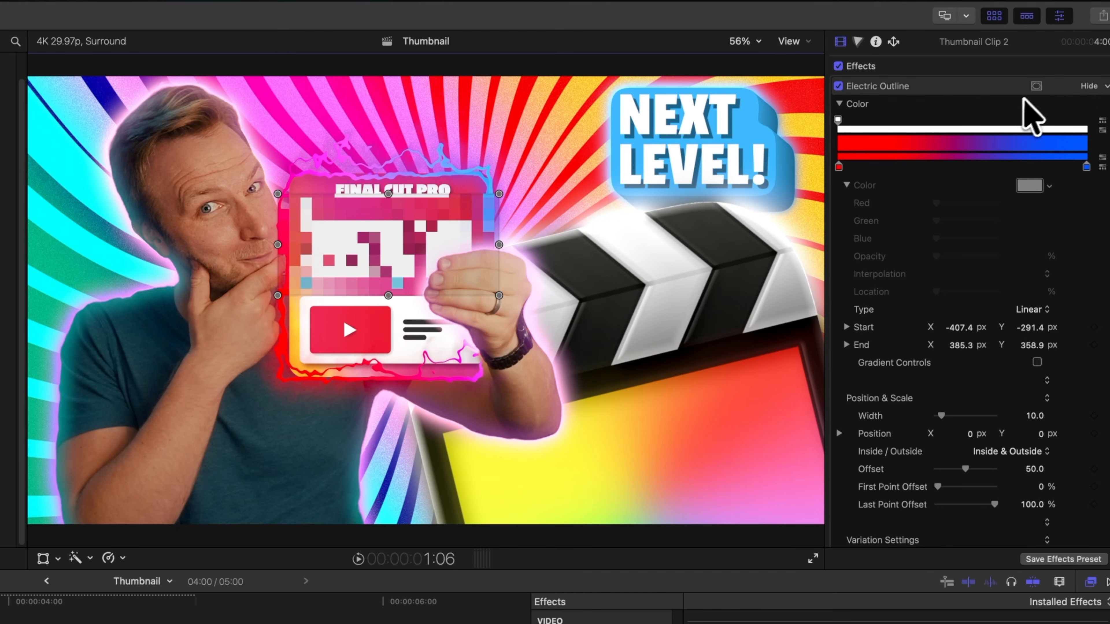
click(1083, 88)
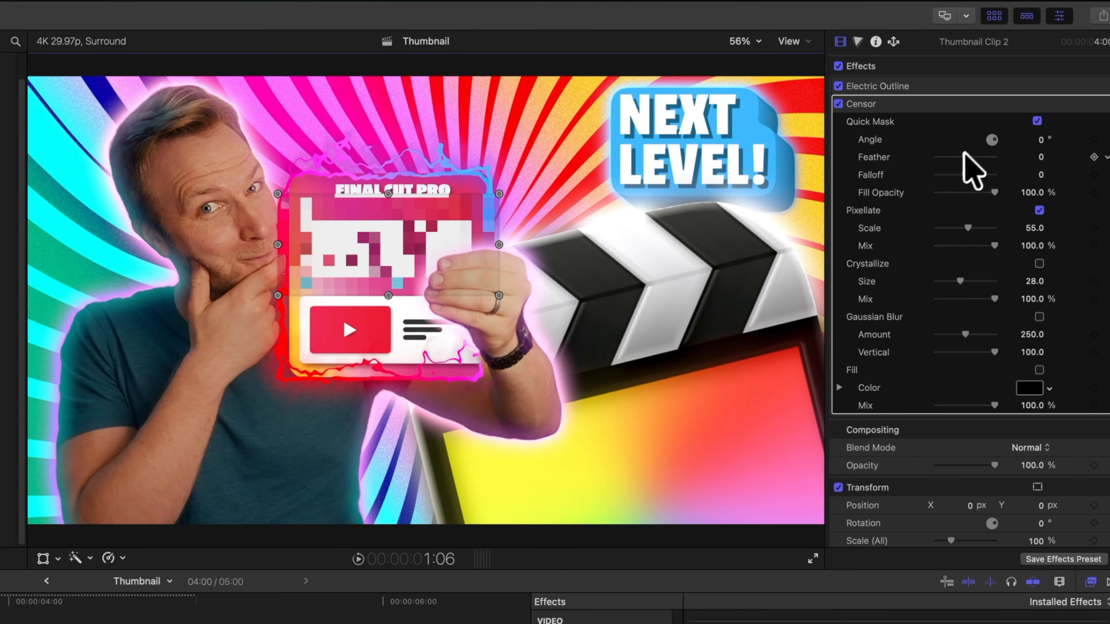
click(1037, 121)
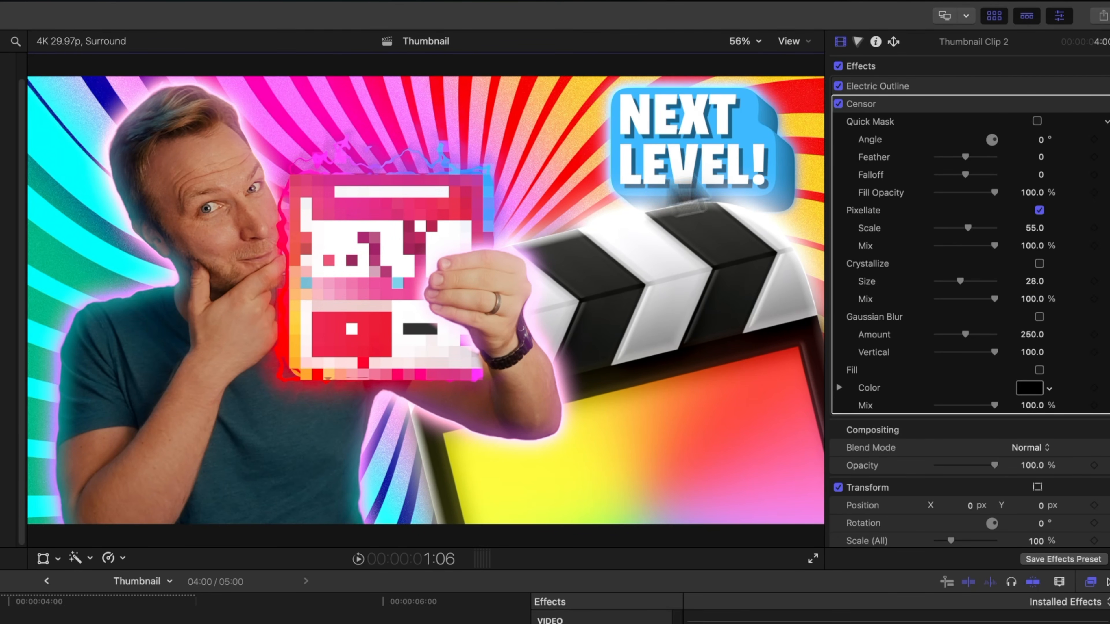
click(1038, 121)
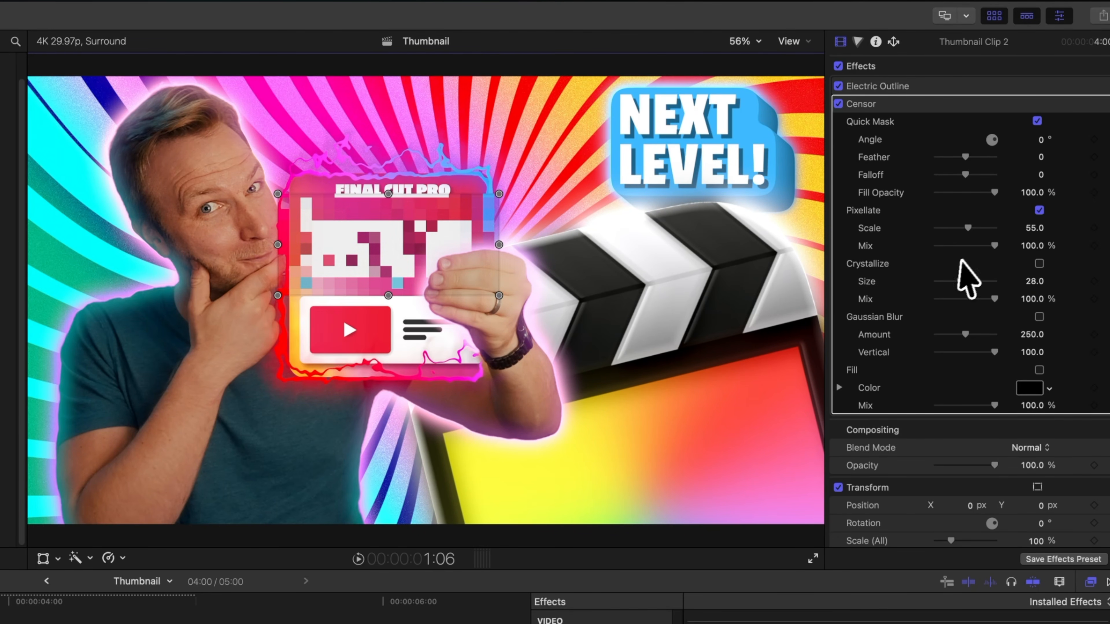
- Try the Crystallize, Gaussian Blur and Fill styles of the Censor effect in turn, and switch it back to Pixellate
click(1039, 211)
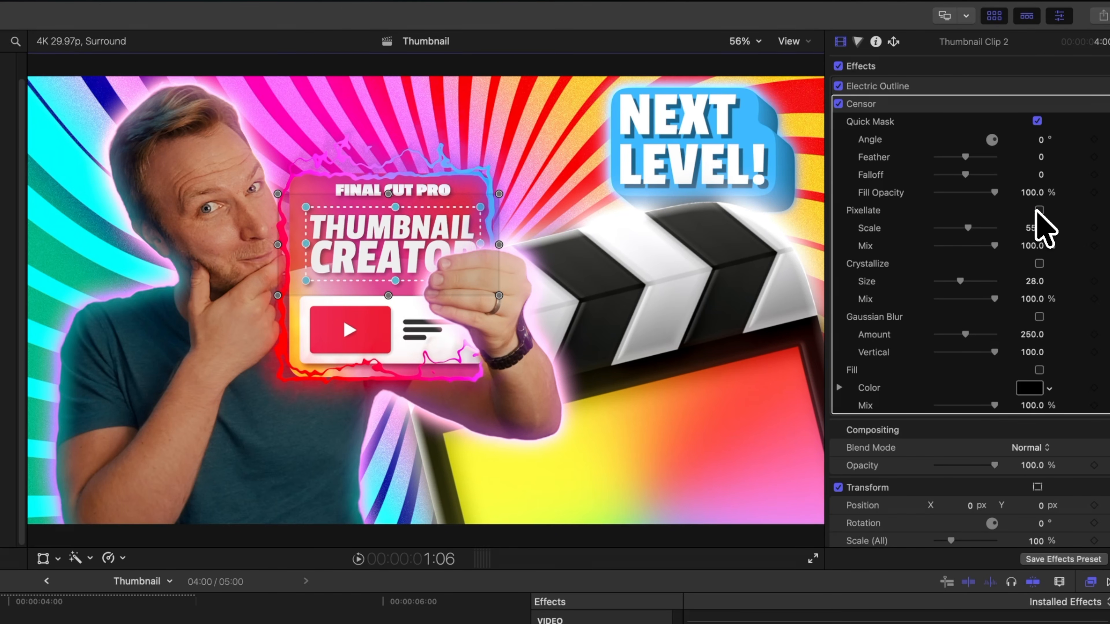
click(1040, 264)
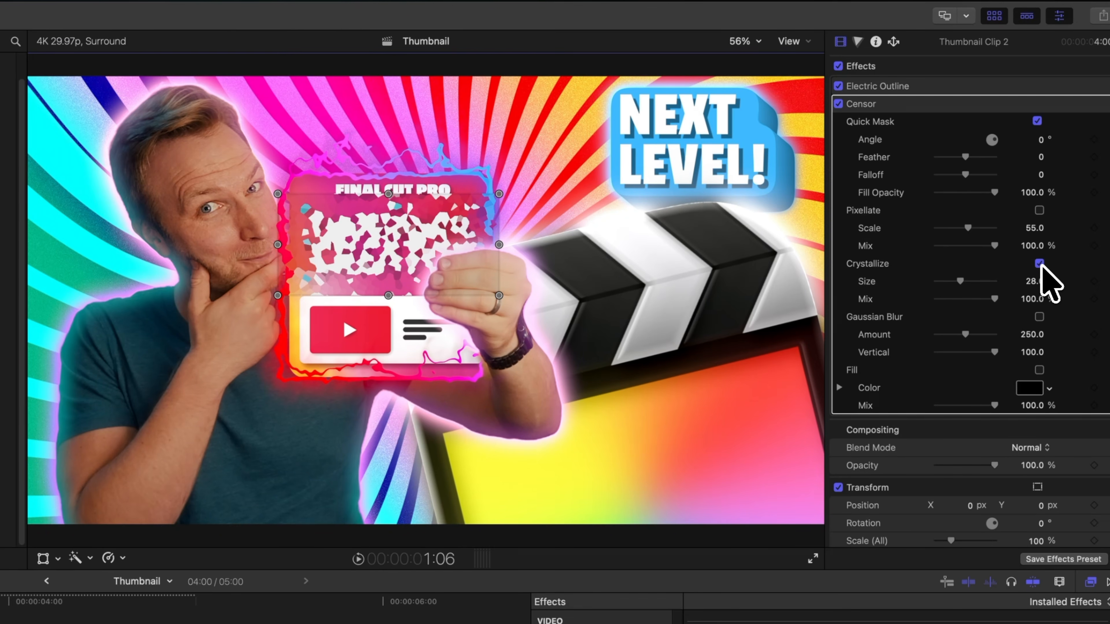
click(1040, 264)
click(1039, 316)
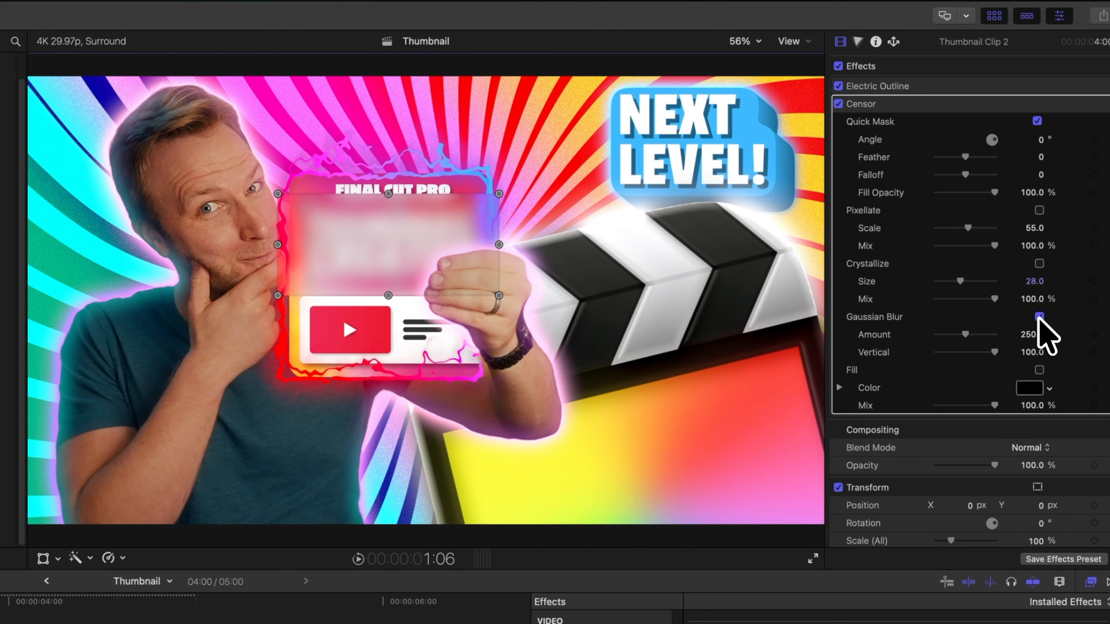
click(1039, 316)
click(1040, 370)
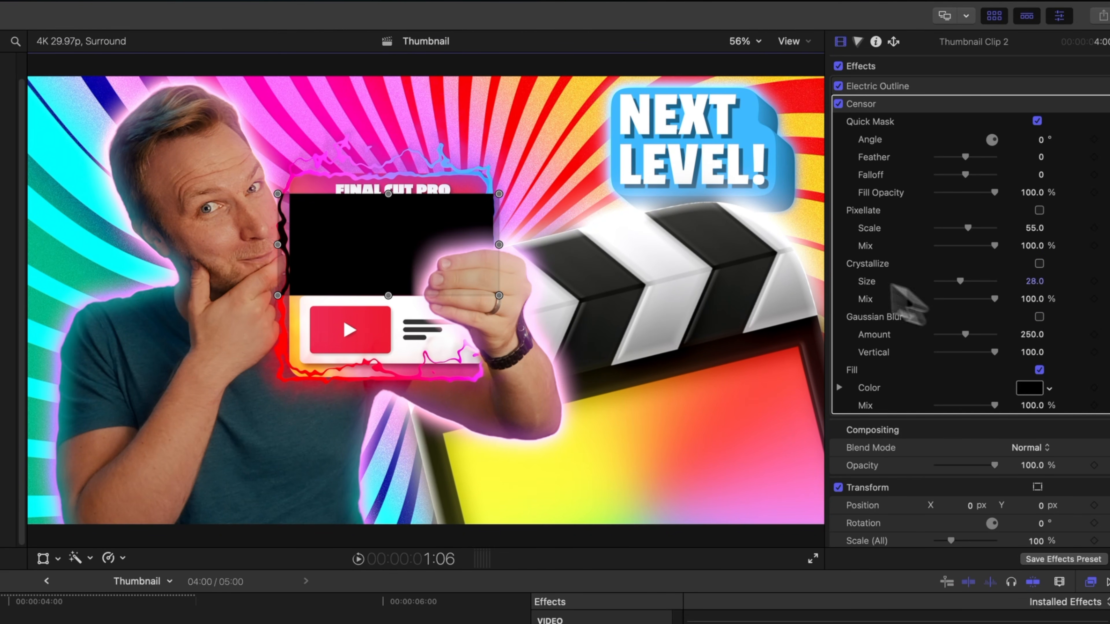
click(1040, 370)
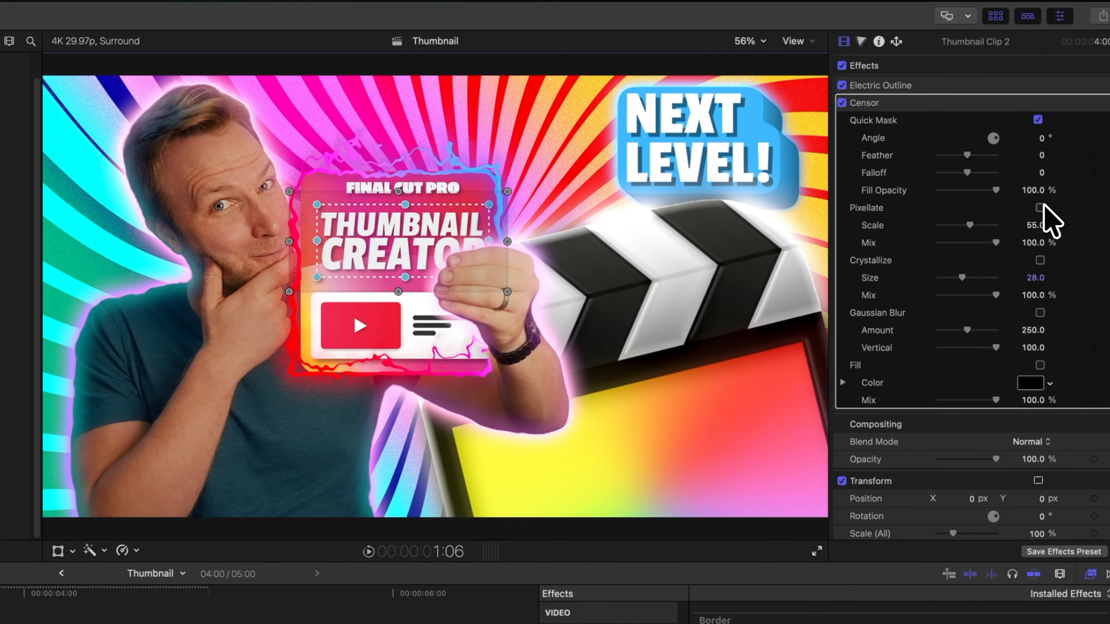
click(1040, 210)
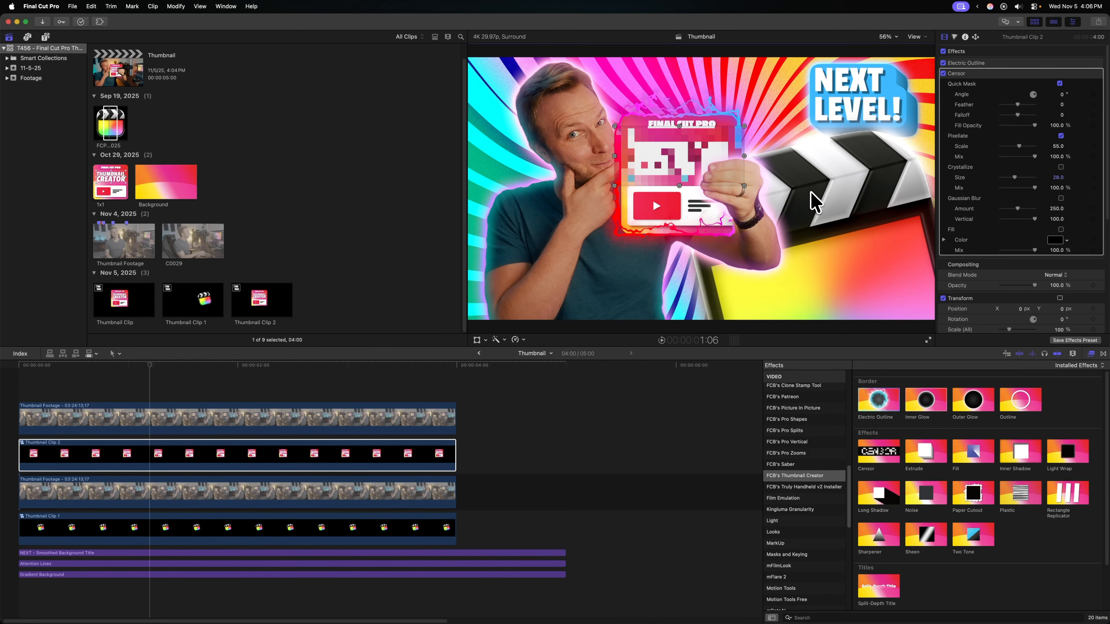
- Show the FCB's Thumbnail Creator titles at the Highlights category
key(super+minus)
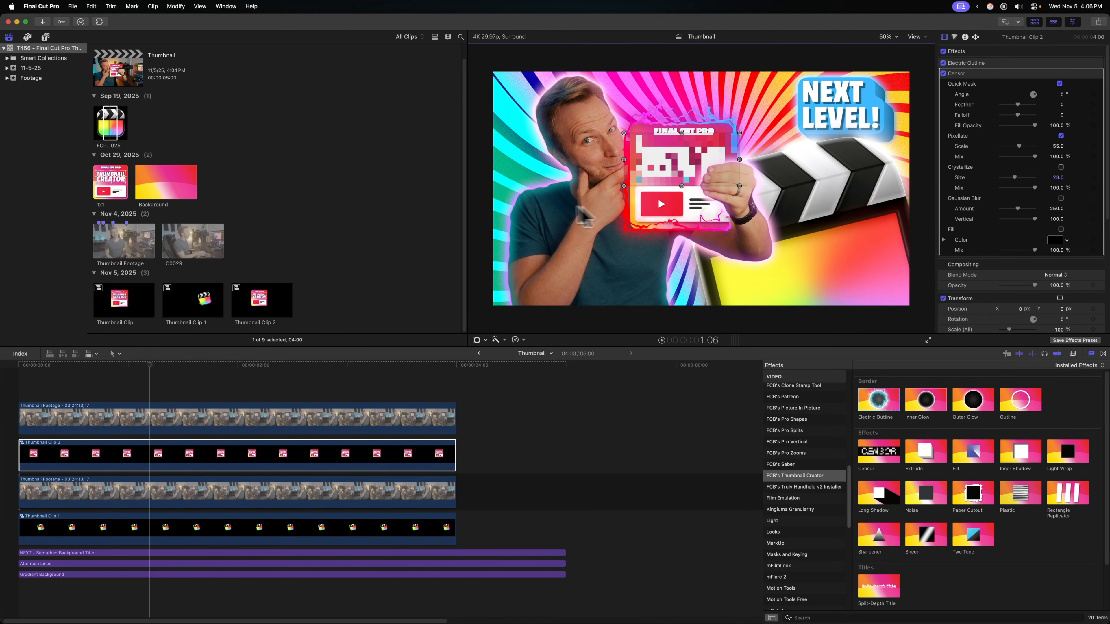
click(45, 37)
scroll(159, 186, up, 2)
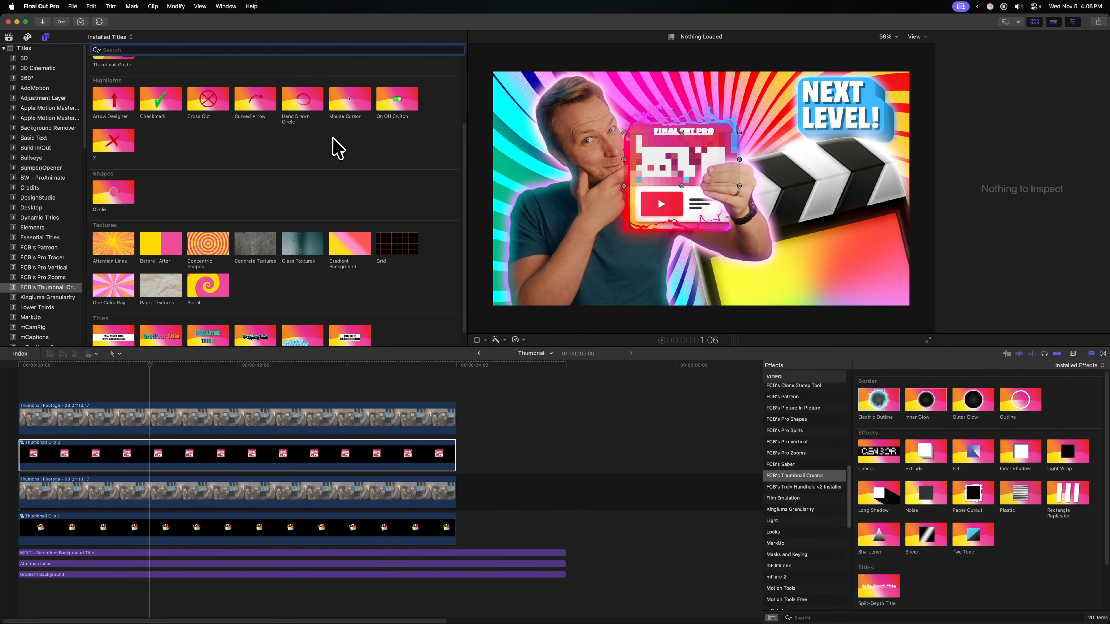
- Try a Checkmark title above the footage, enlarged beside the hand-held graphic, and remove it
drag(177, 109, 132, 393)
click(723, 177)
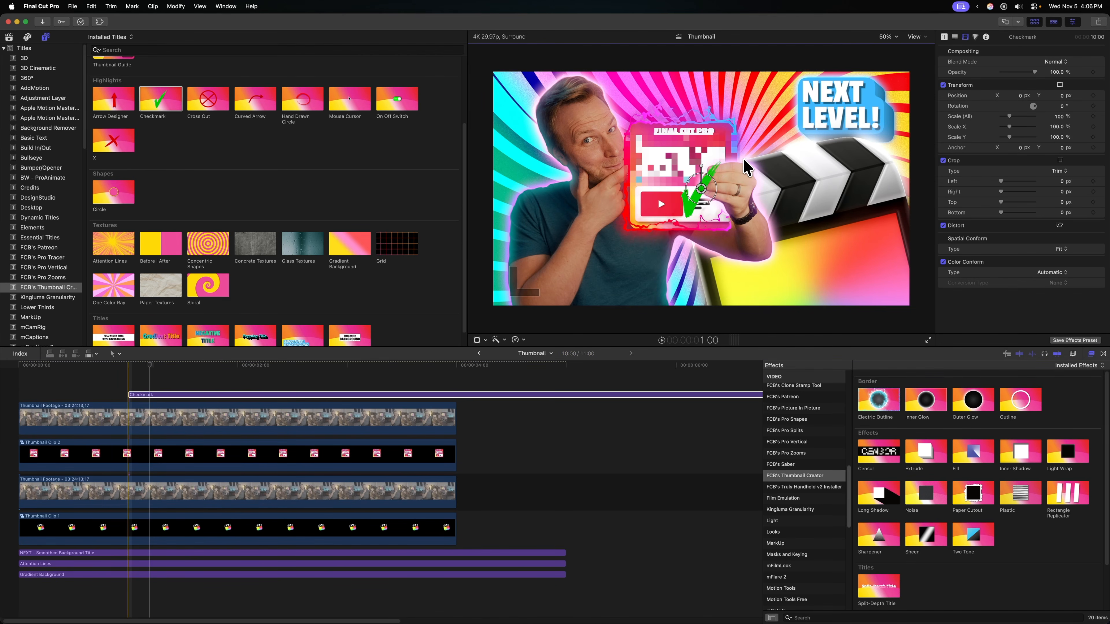
drag(699, 205, 751, 171)
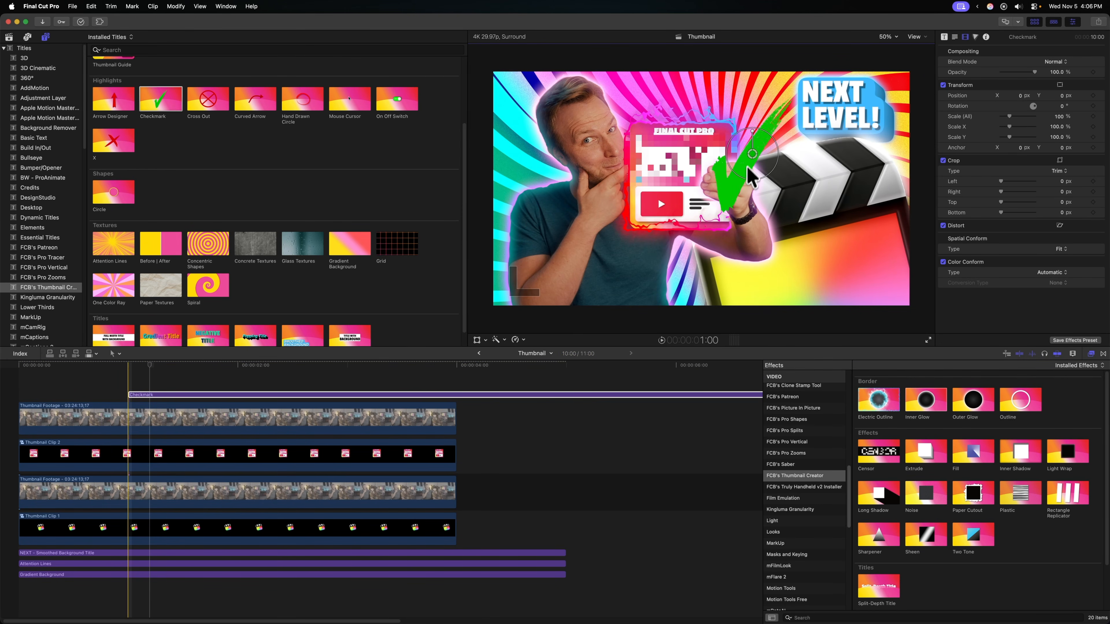
drag(178, 394, 225, 186)
- Try an On Off Switch title over the clapperboard with its switch state set to OFF, and delete it
drag(397, 103, 66, 394)
drag(701, 189, 844, 180)
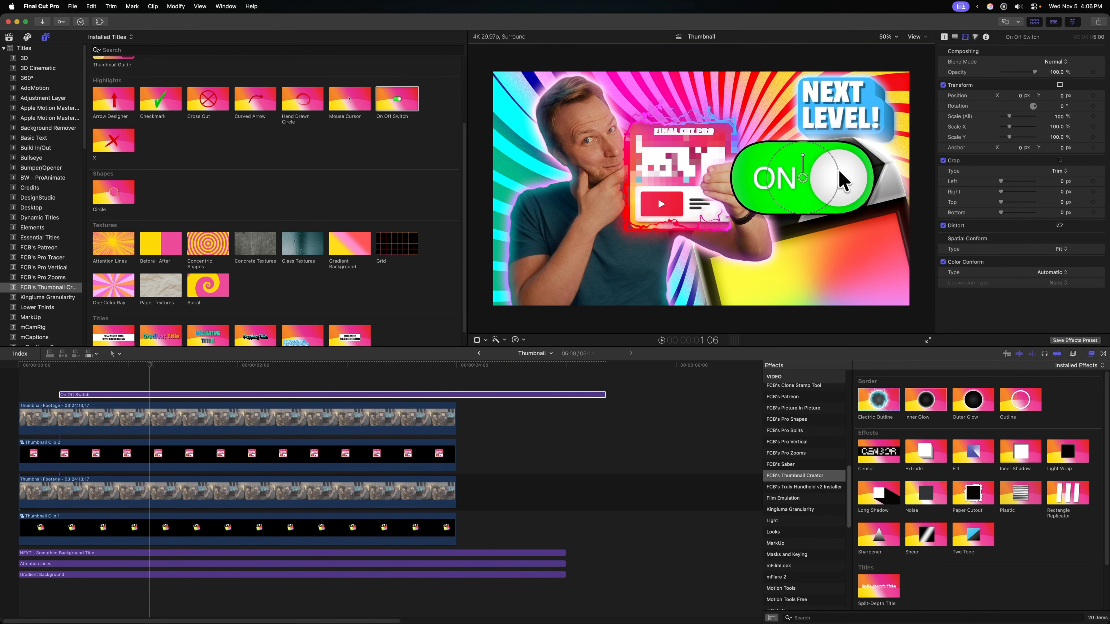
click(944, 37)
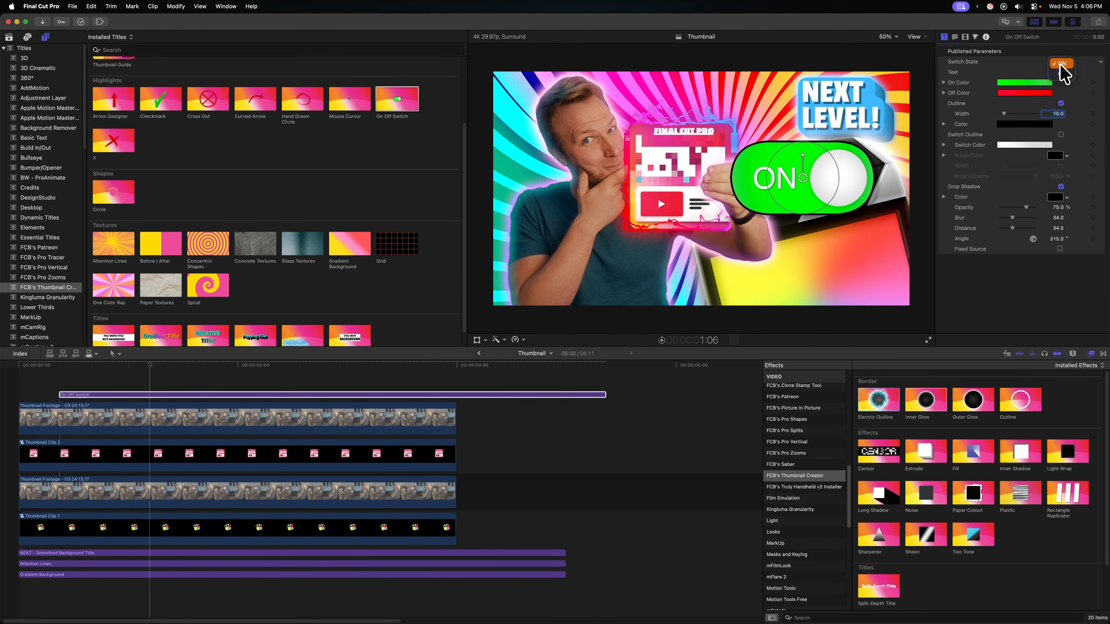
click(1062, 73)
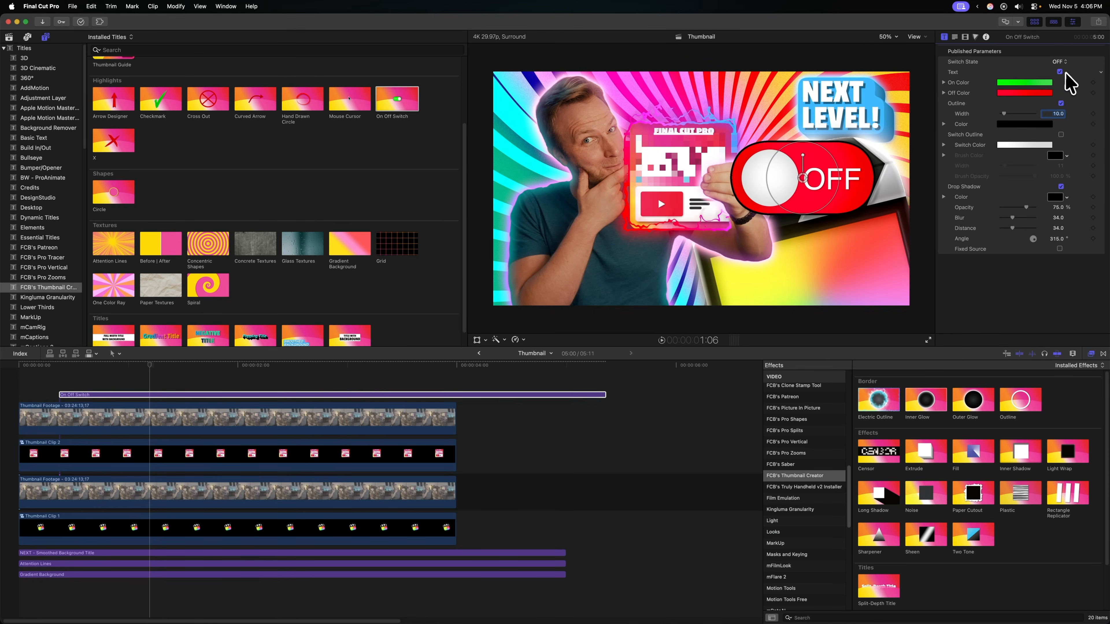
key(Delete)
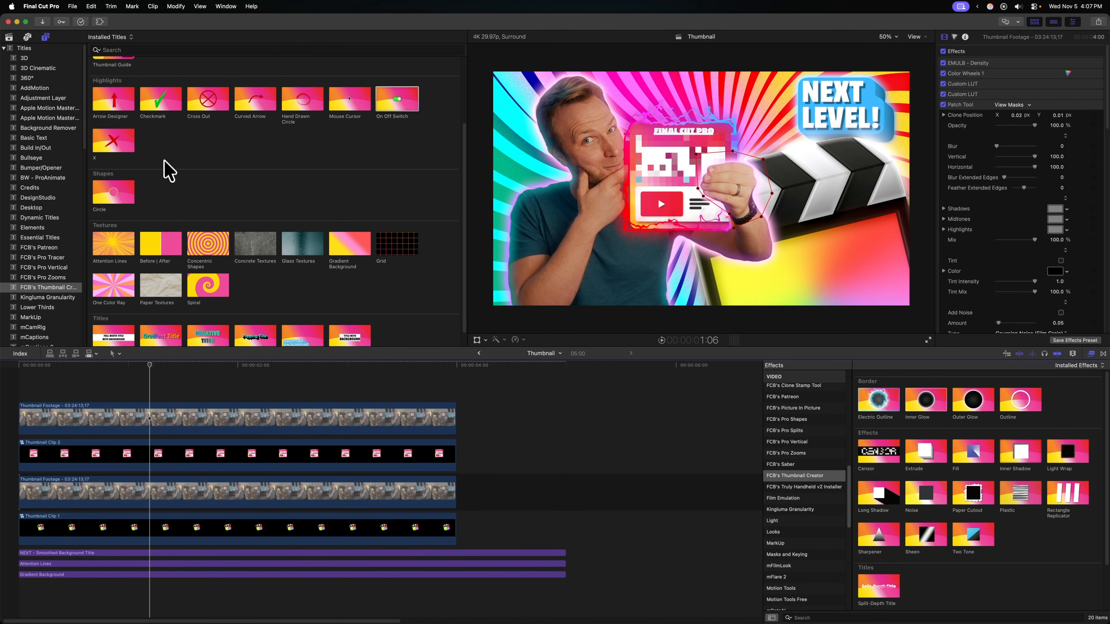
- Try a Hand Drawn Circle title reshaped around the hand-held graphic by its point controls, and delete it
drag(302, 103, 141, 392)
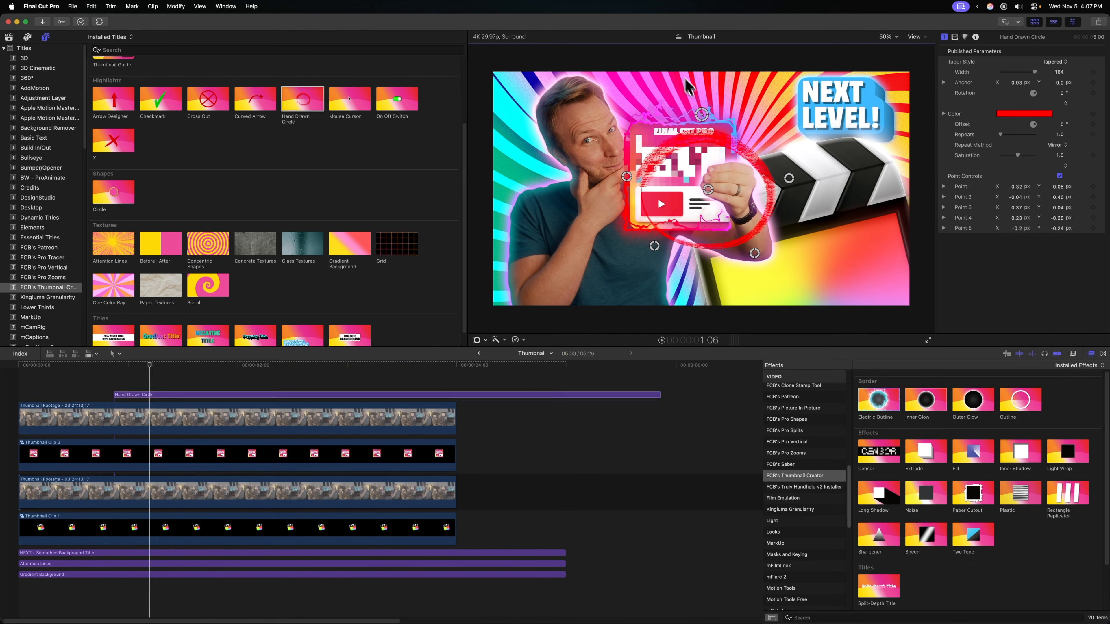
drag(701, 114, 685, 78)
drag(632, 181, 582, 188)
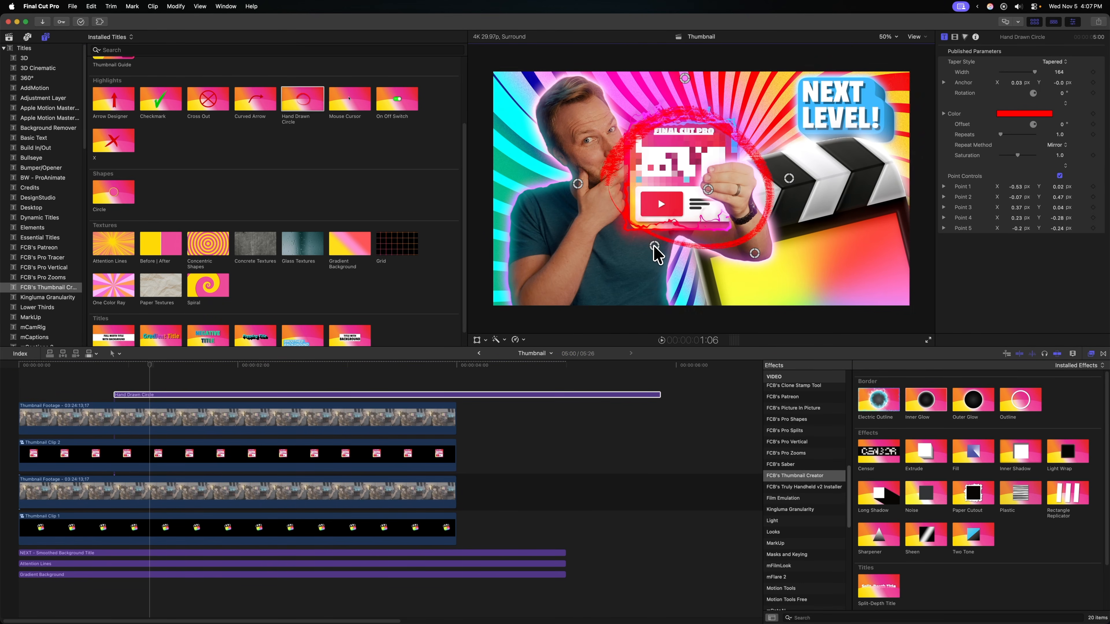
key(Delete)
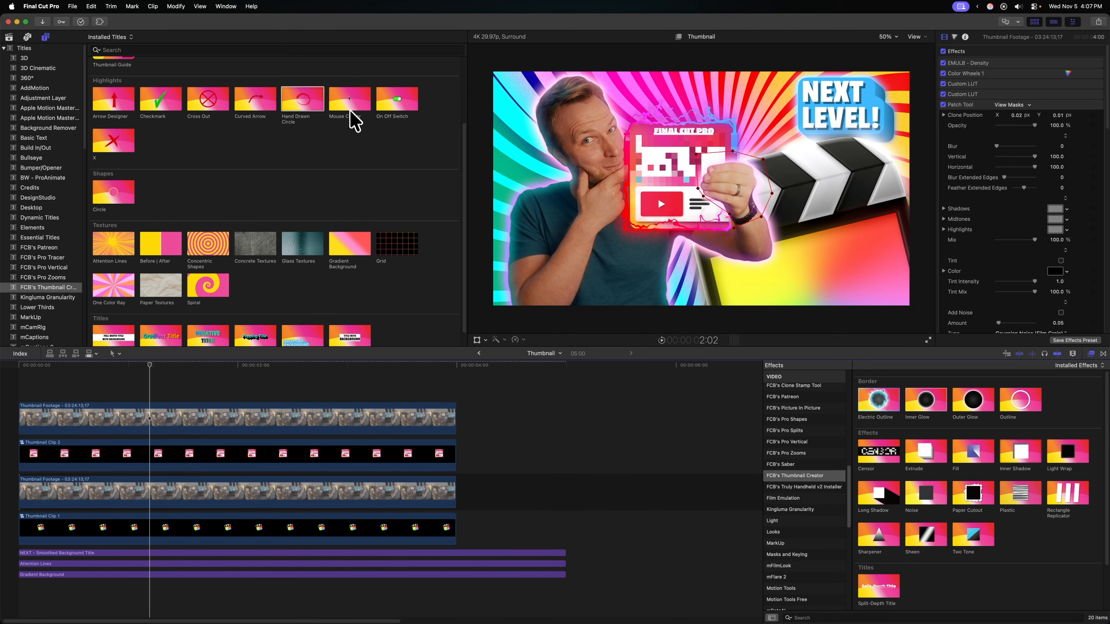
- Add a Mouse Cursor title above the footage and place it large at the hand-held graphic's lower edge, beside the play button
drag(354, 123, 91, 393)
mouse_move(688, 170)
mouse_down()
mouse_move(684, 207)
mouse_move(743, 274)
mouse_move(708, 162)
mouse_up()
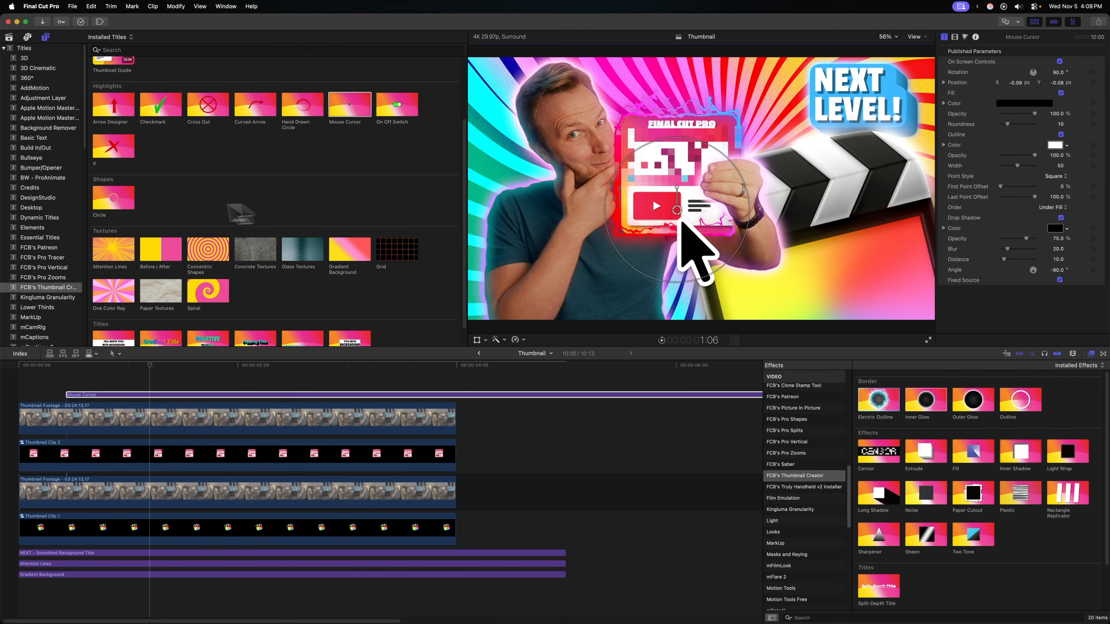
- Add the Thumbnail Guide title above all layers and examine how its timestamp area overlaps the thumbnail
scroll(134, 158, up, 3)
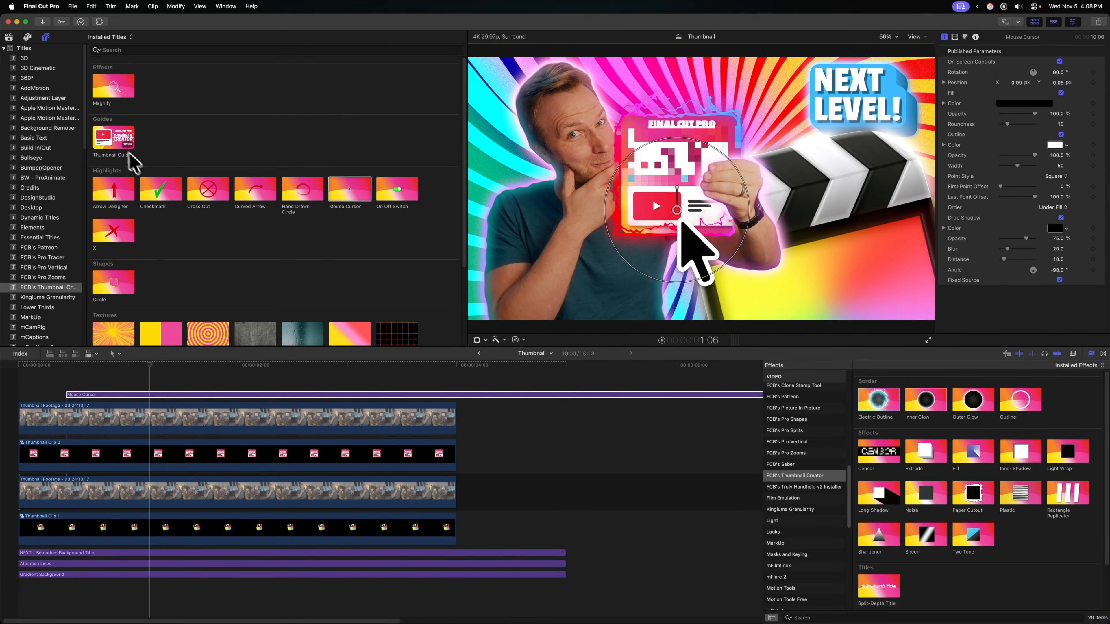
drag(111, 138, 70, 399)
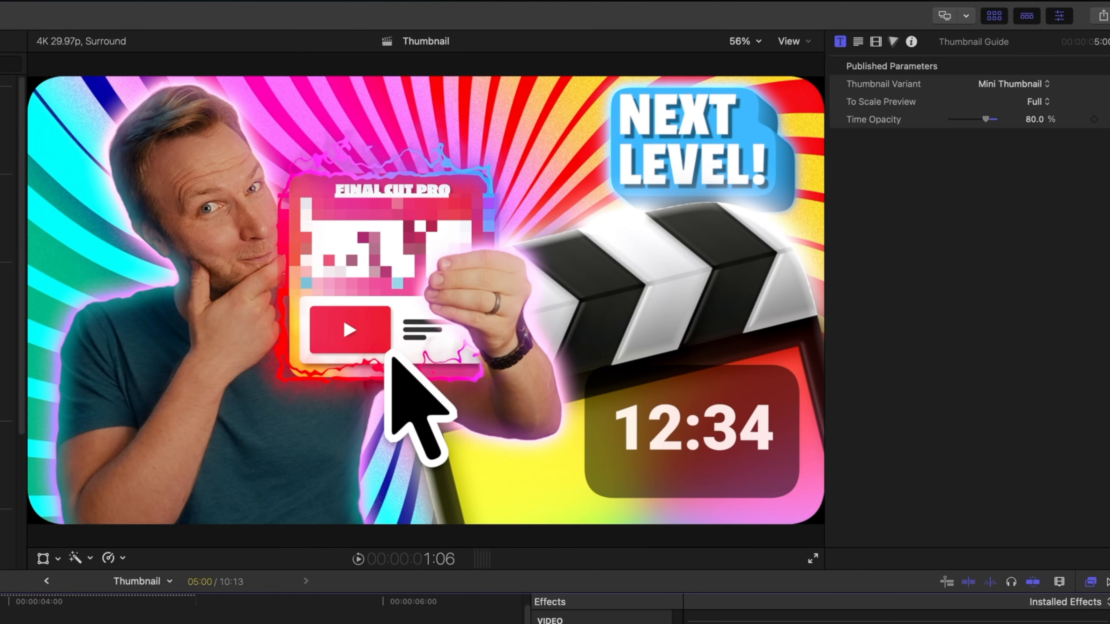
drag(841, 113, 745, 431)
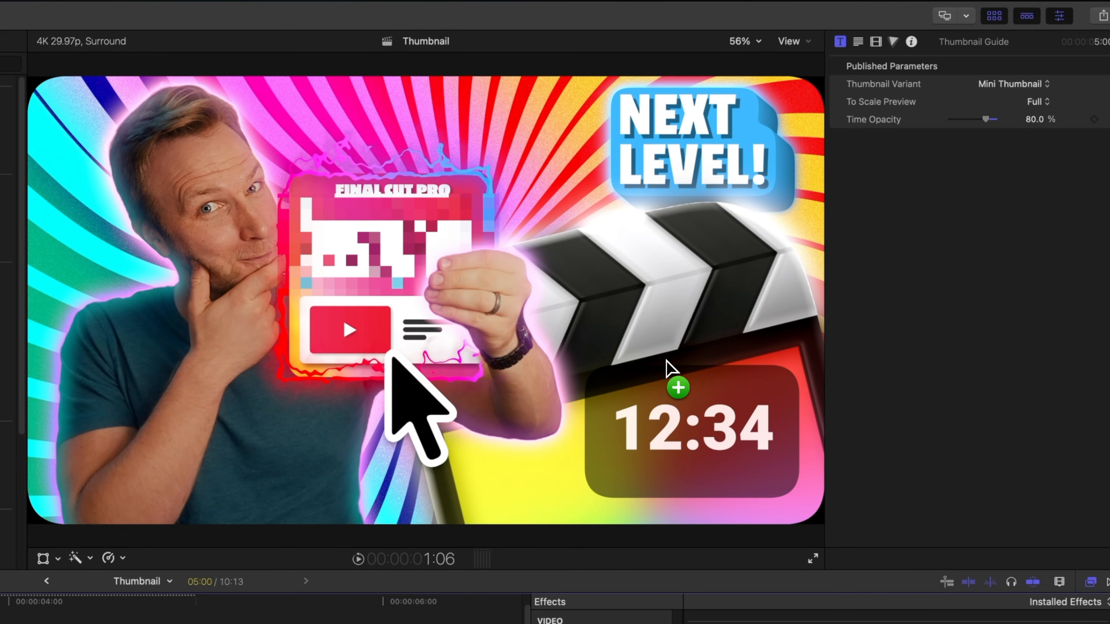
drag(665, 361, 727, 453)
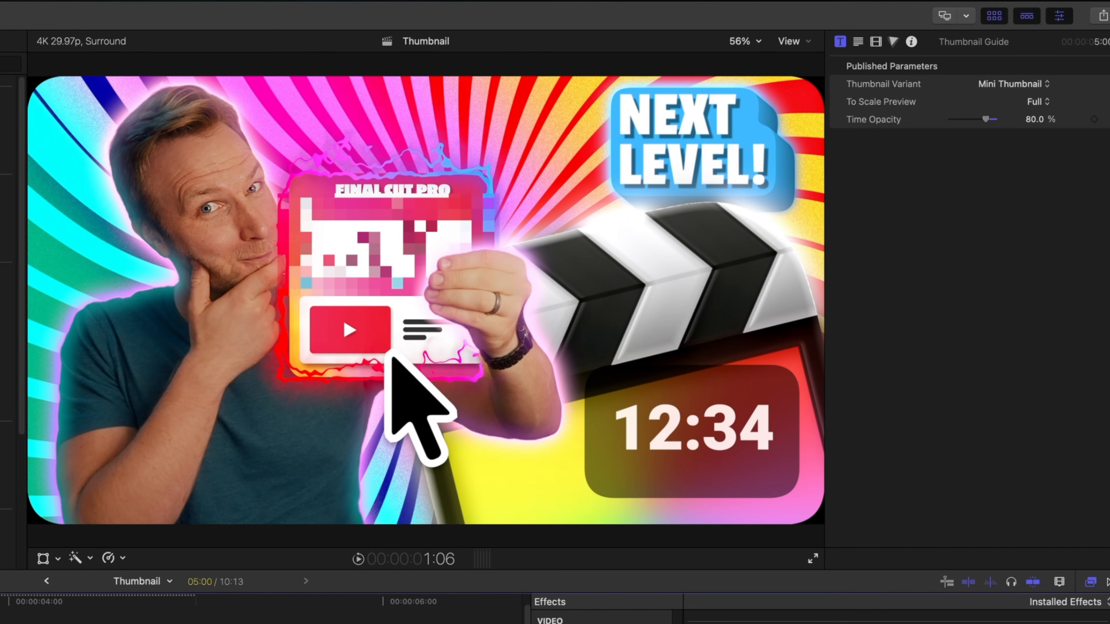
drag(648, 196, 1032, 104)
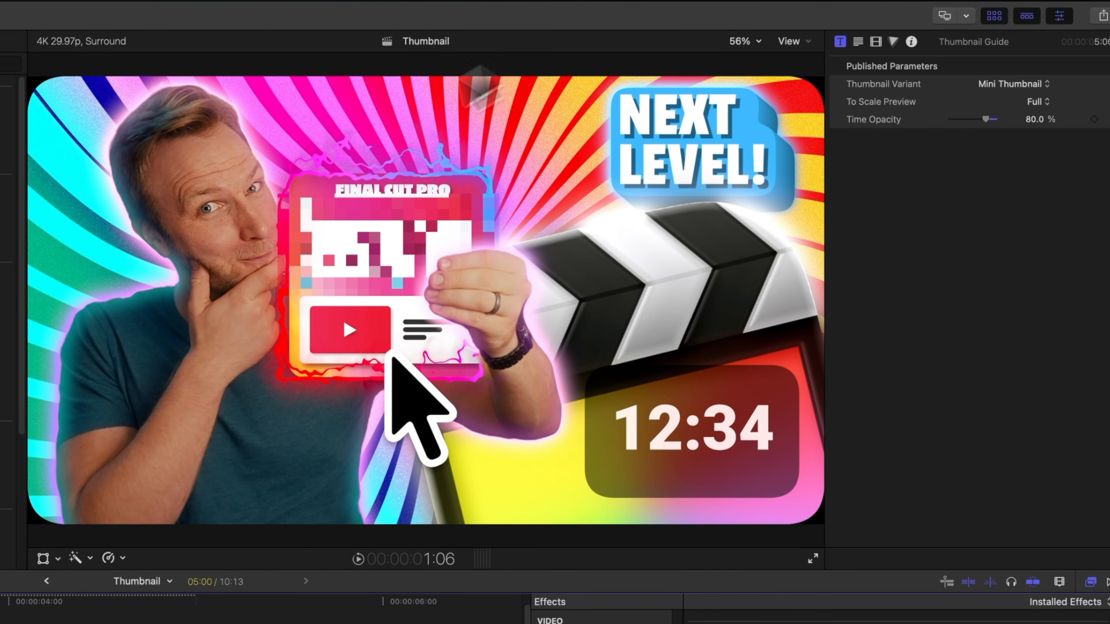
- Preview the guide at Front Page & Search scale with the Front Page Thumbnail variant, and delete the guide
click(1028, 105)
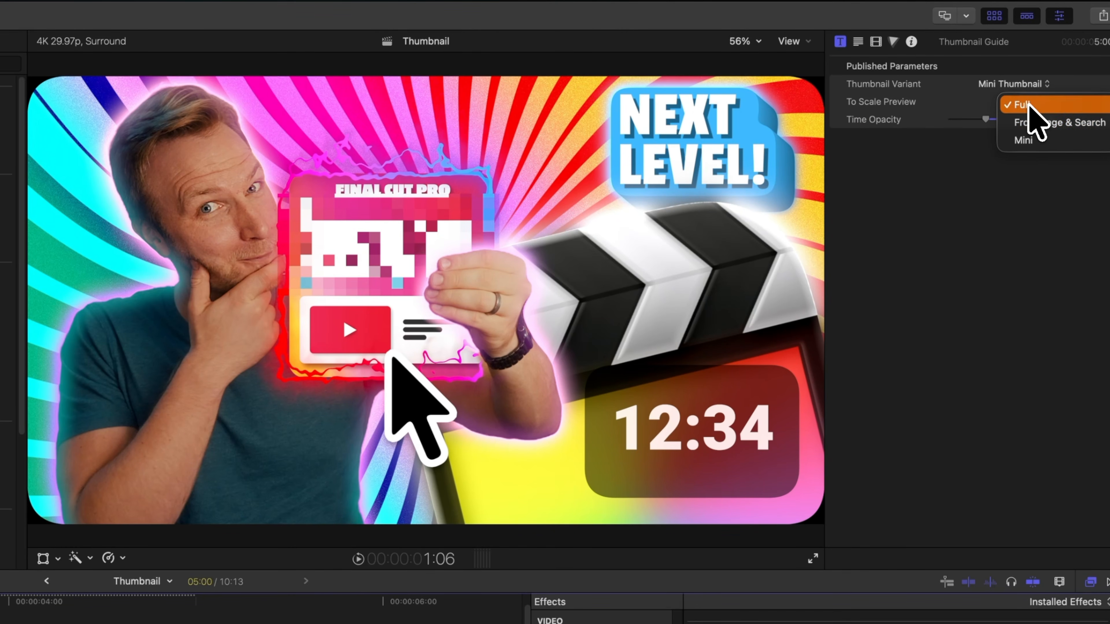
click(1042, 119)
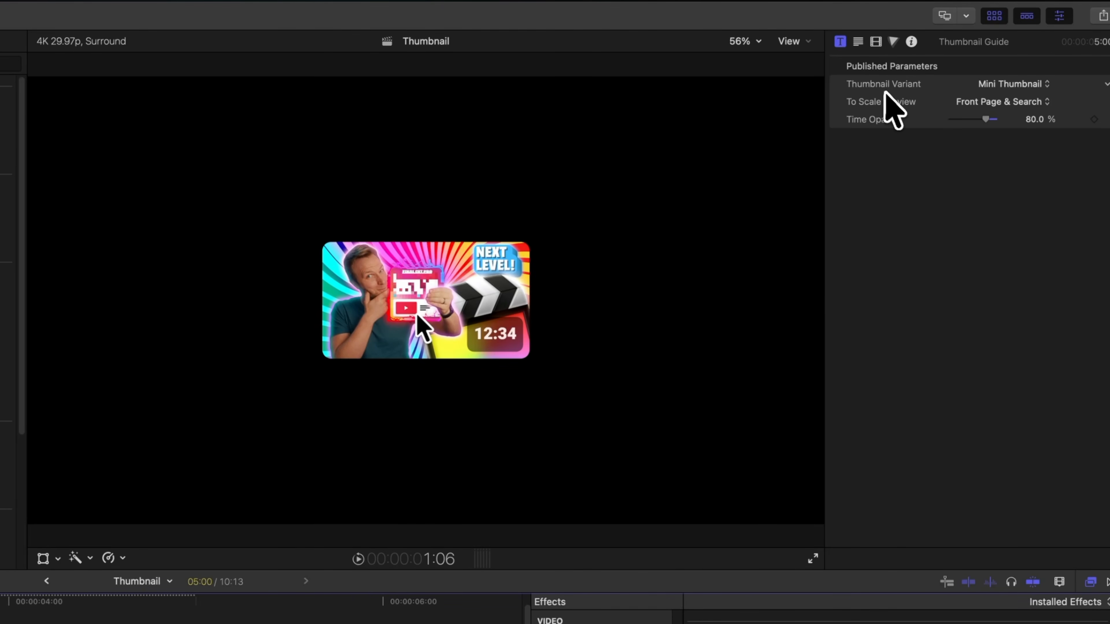
click(988, 89)
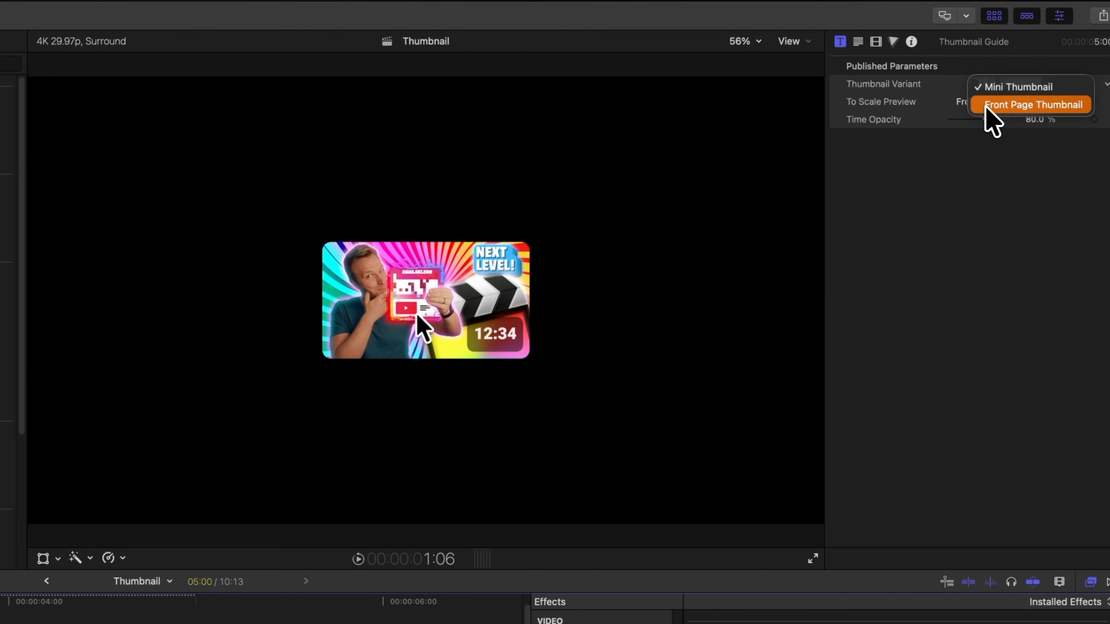
click(987, 106)
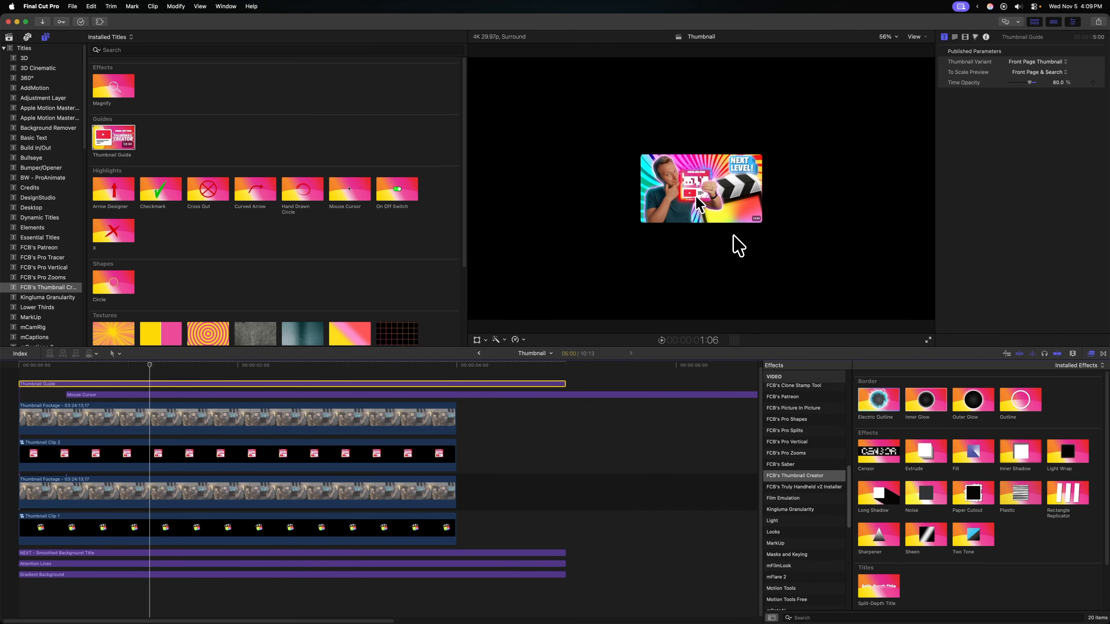
key(Delete)
- Export the current frame as a JPEG image named Thumbnail to the Desktop
click(144, 393)
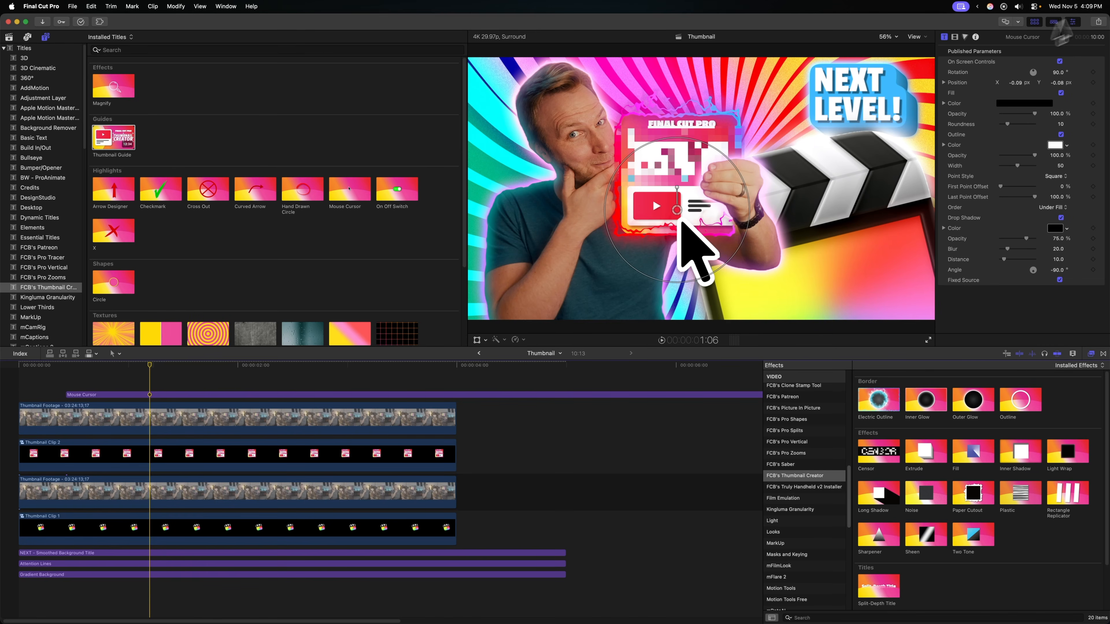
click(1099, 21)
click(1069, 82)
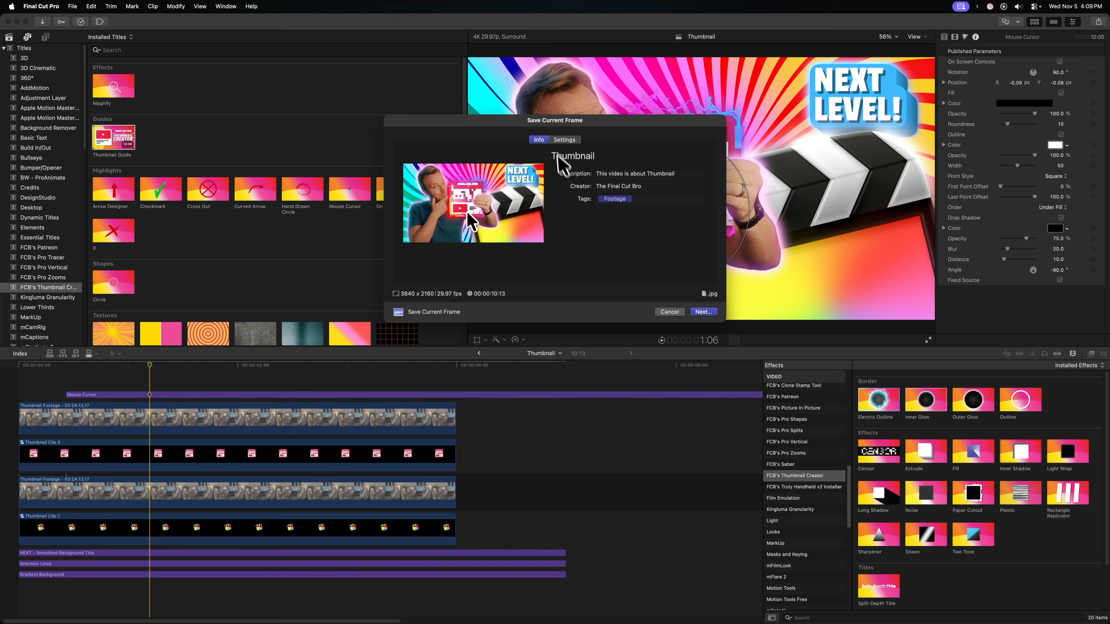
click(565, 140)
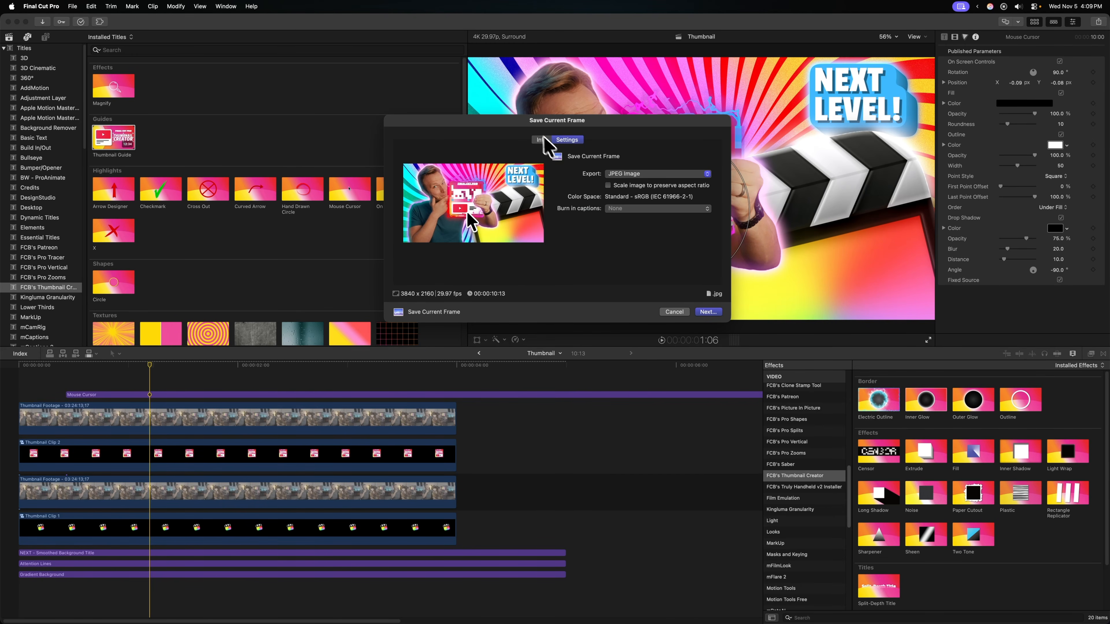
click(536, 139)
click(706, 312)
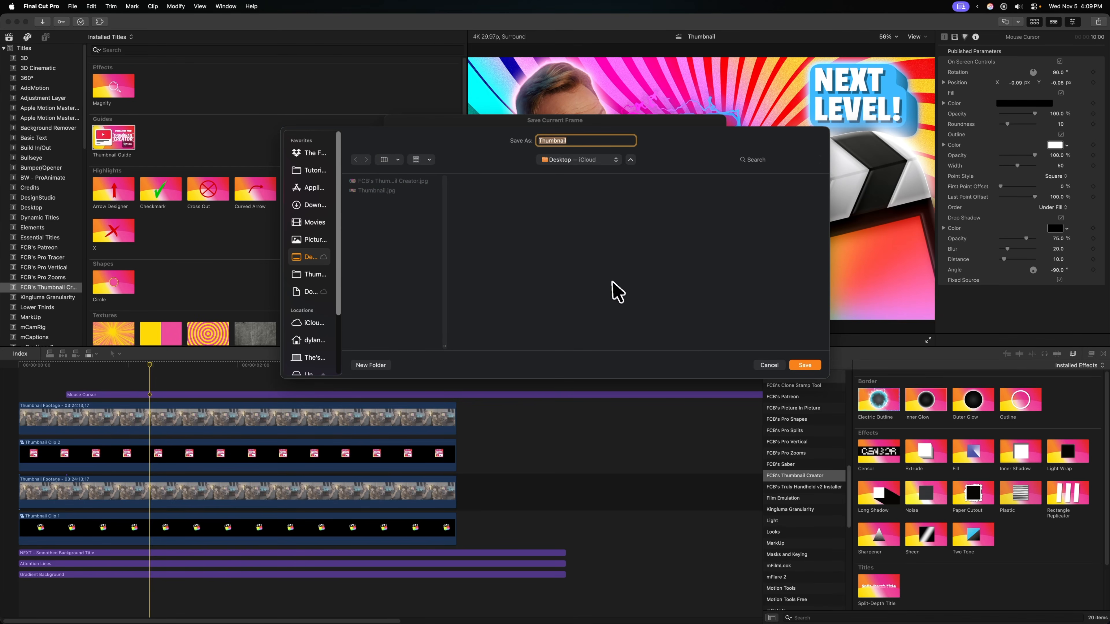
key(Return)
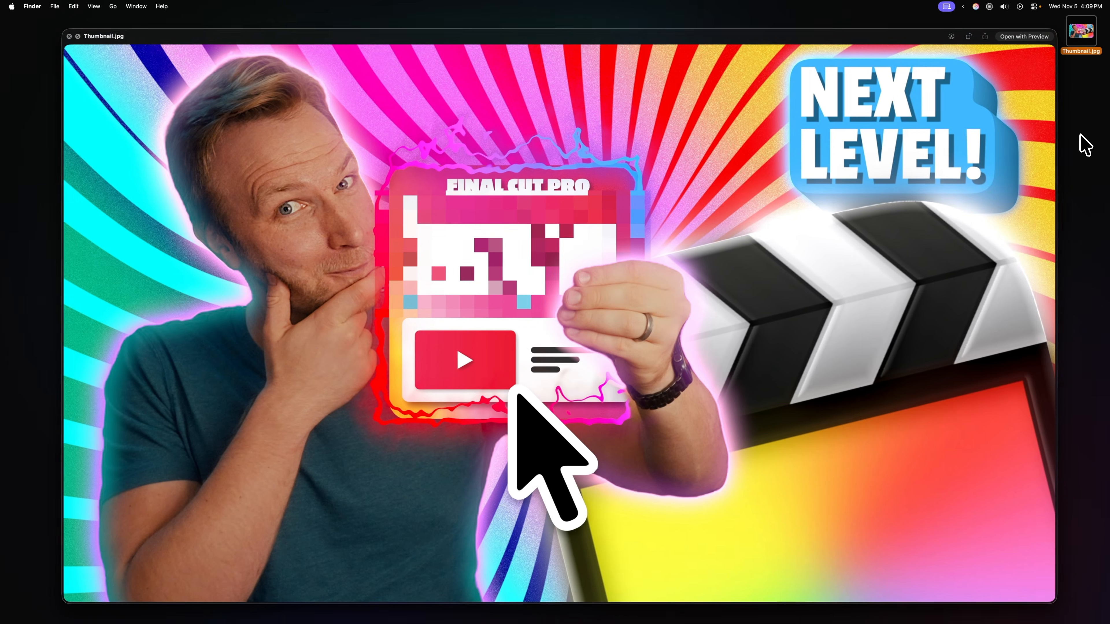